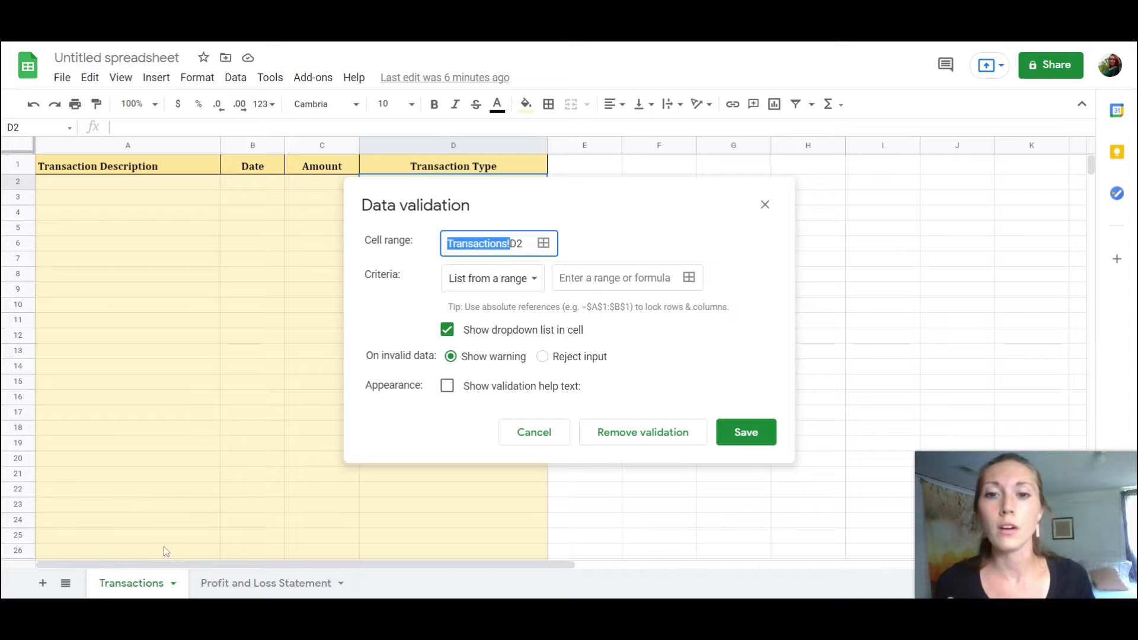
# Step: Add a list-of-items dropdown to cell D2 containing the transaction categories from Sales, Advertising, and Bank Charges and Interest through Wages and Benefits and Other Expenses
pyautogui.click(523, 244)
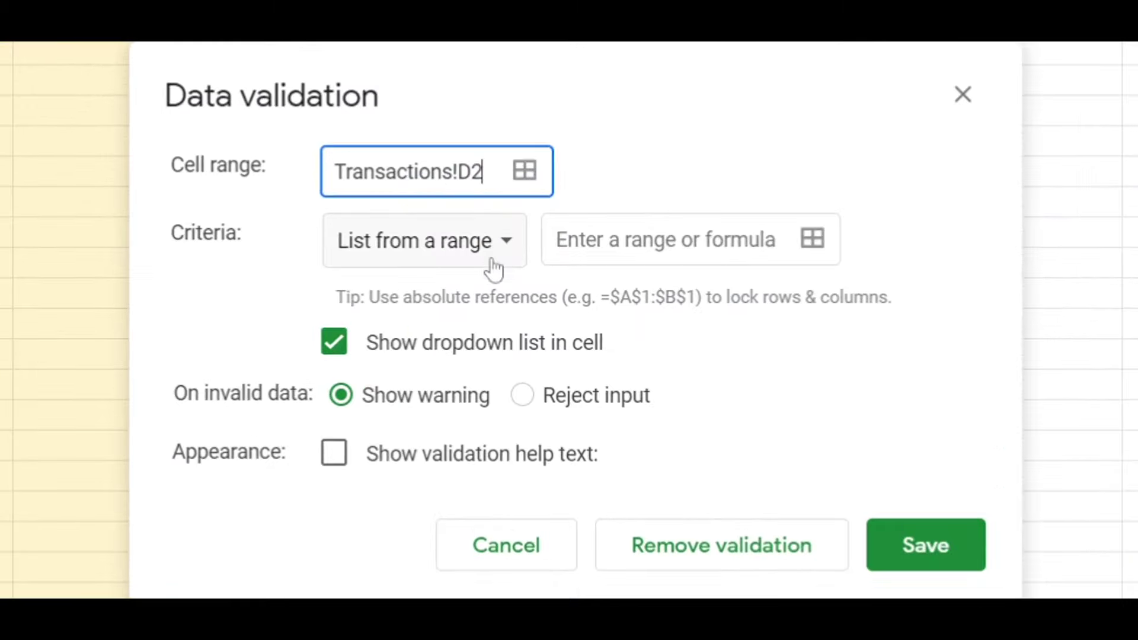
pyautogui.click(492, 270)
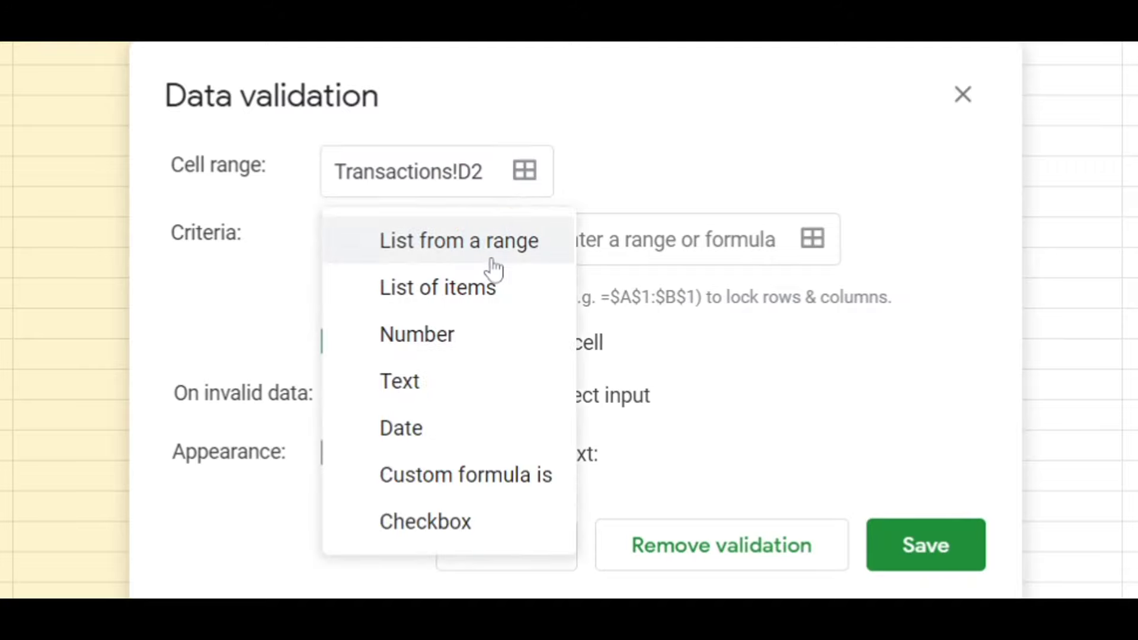
pyautogui.click(491, 309)
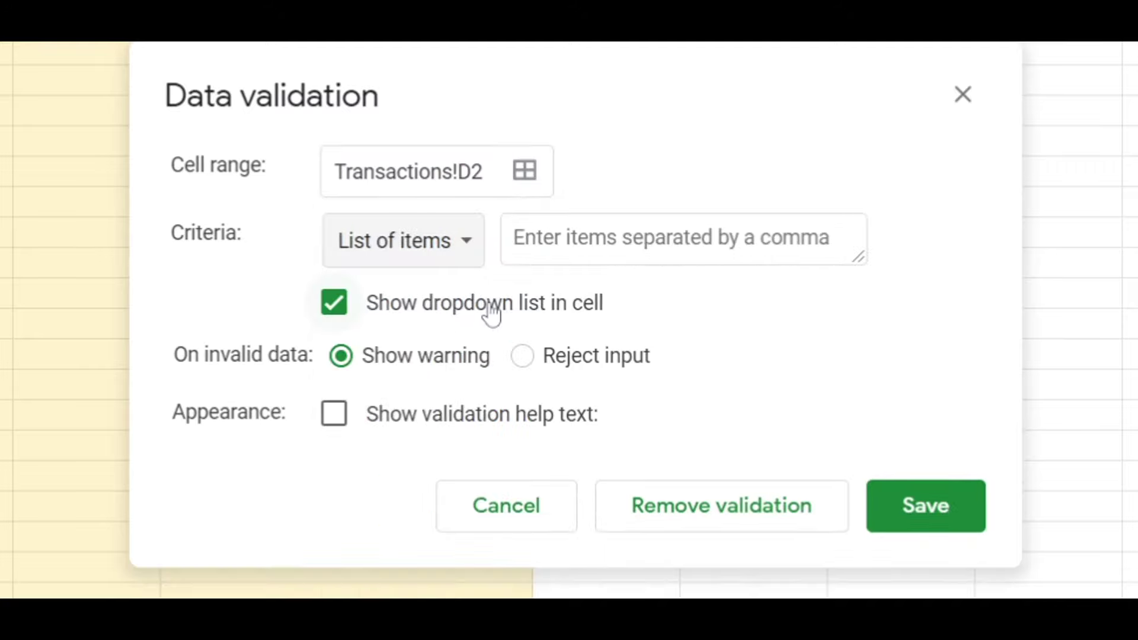
pyautogui.click(608, 235)
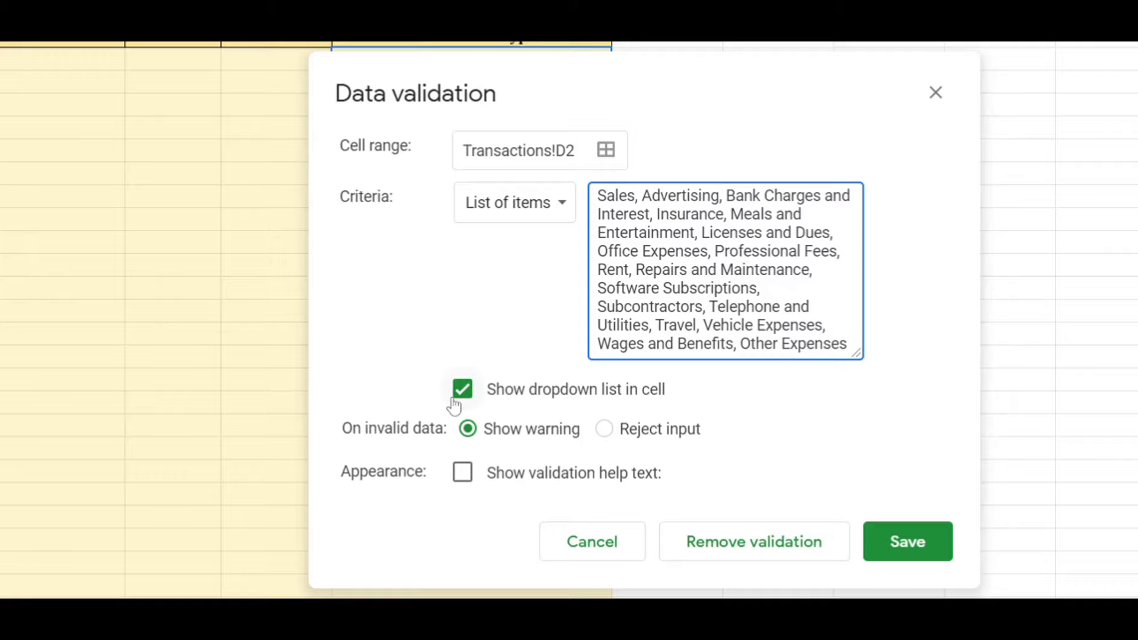
pyautogui.click(922, 547)
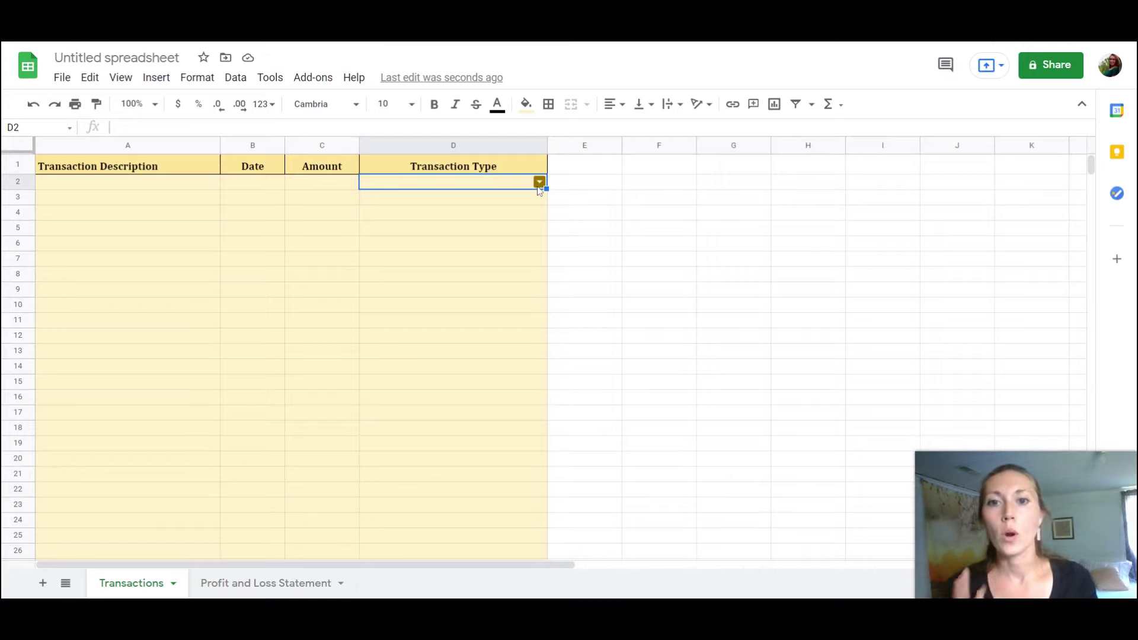
pyautogui.click(523, 201)
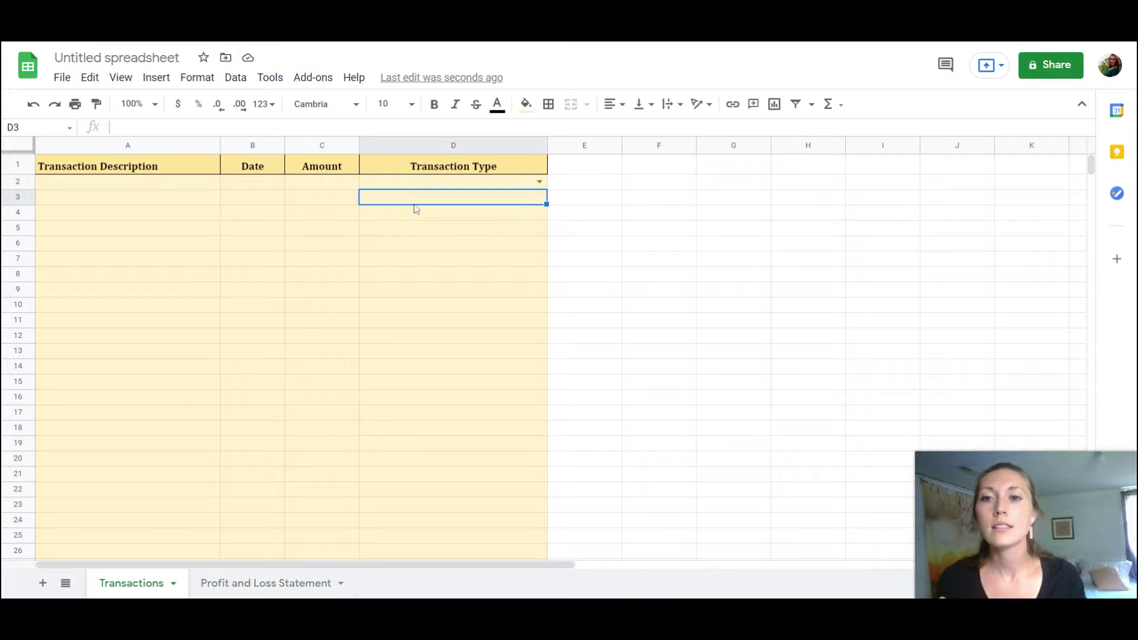
# Step: Fill row 2 with McDonald's, July 28, 2021, $12.98 and the transaction type Meals and Entertainment
pyautogui.click(198, 188)
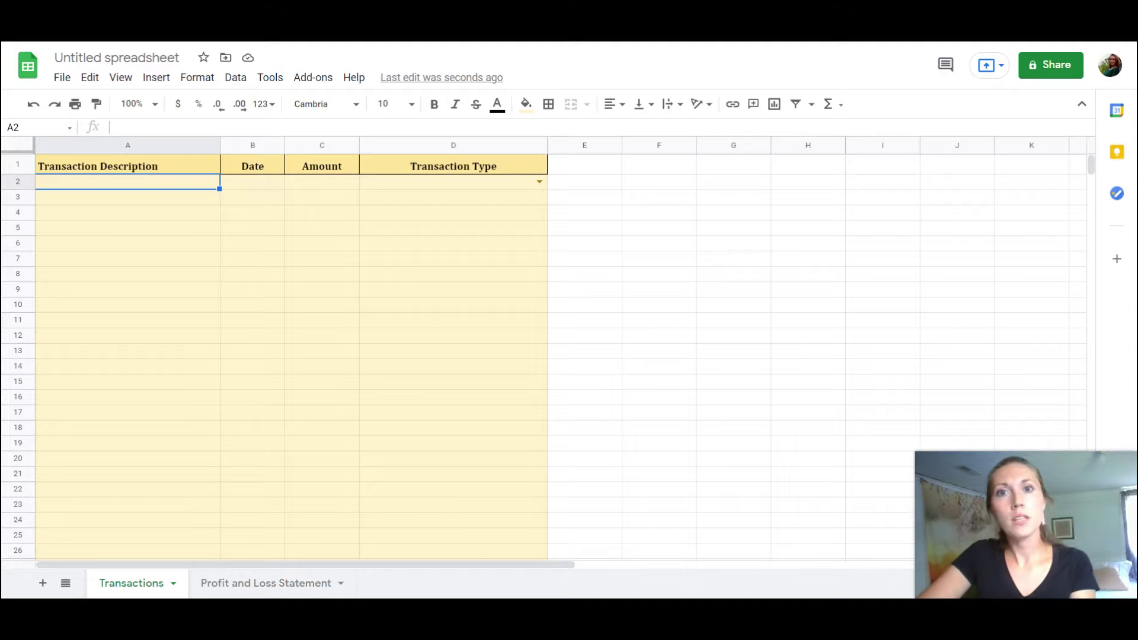
pyautogui.click(400, 187)
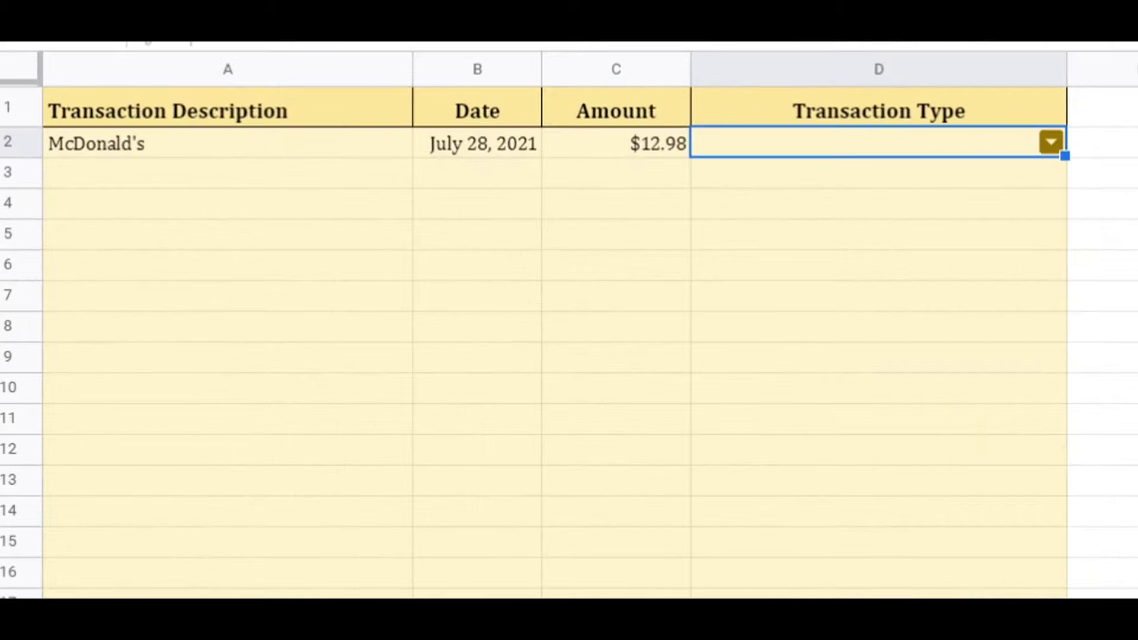
pyautogui.click(1051, 143)
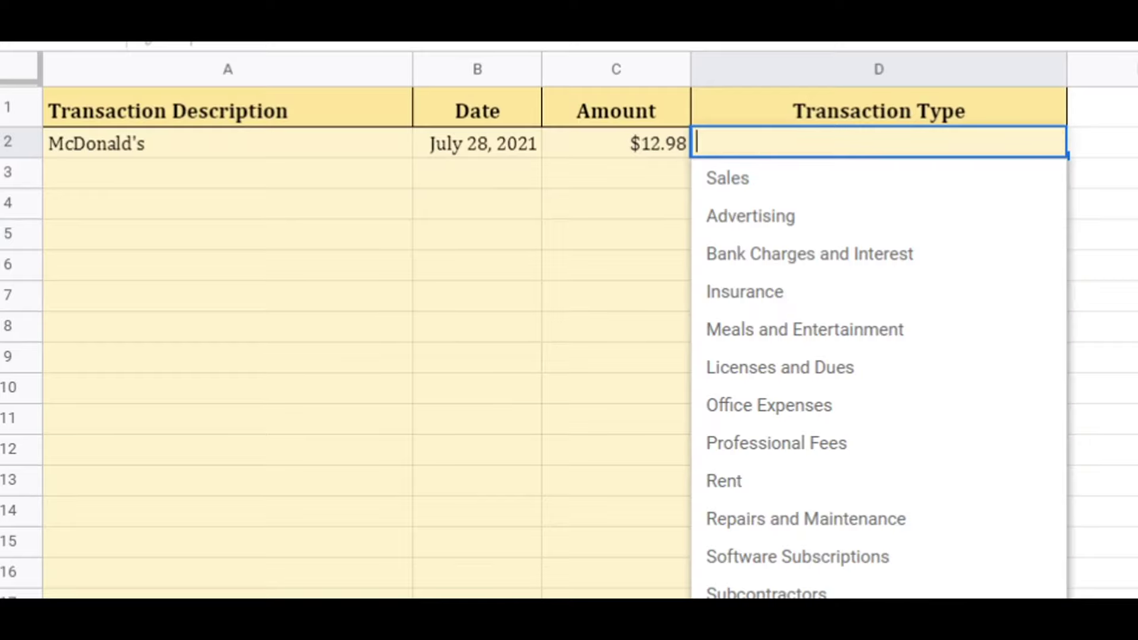
pyautogui.click(898, 332)
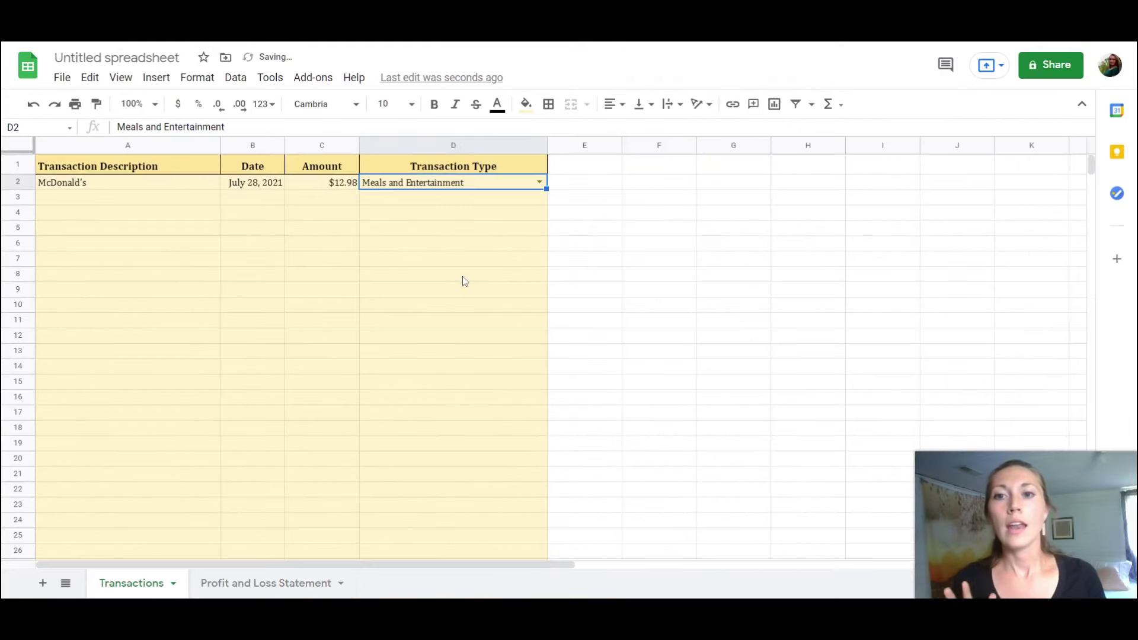
pyautogui.click(463, 278)
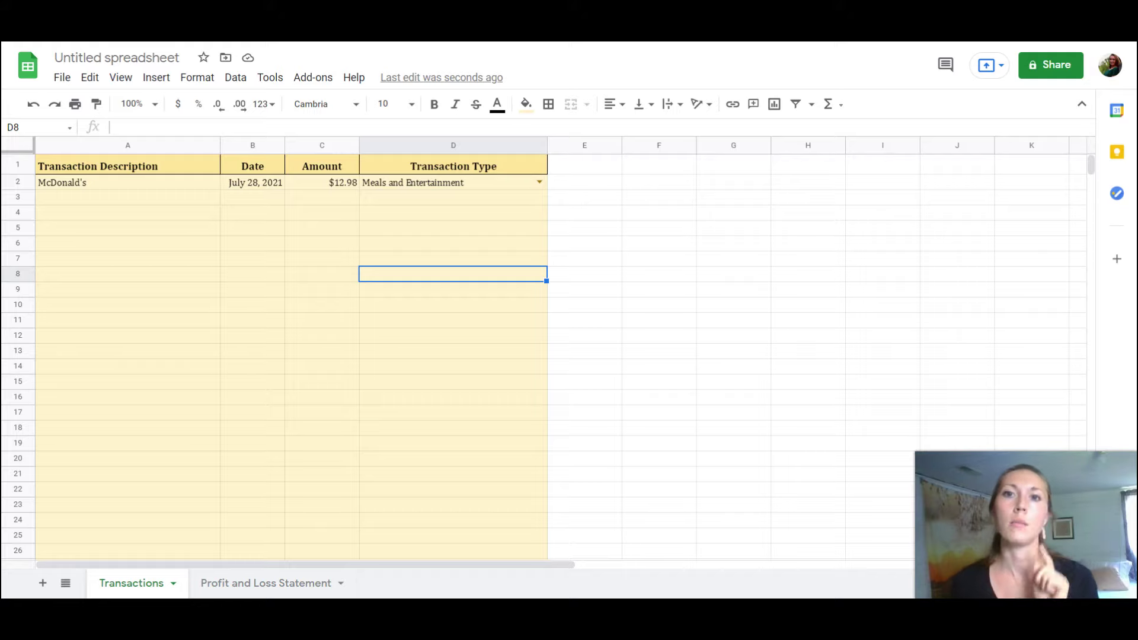
# Step: Extend the transaction type data validation from cell D2 to the range D2:D100
pyautogui.click(396, 188)
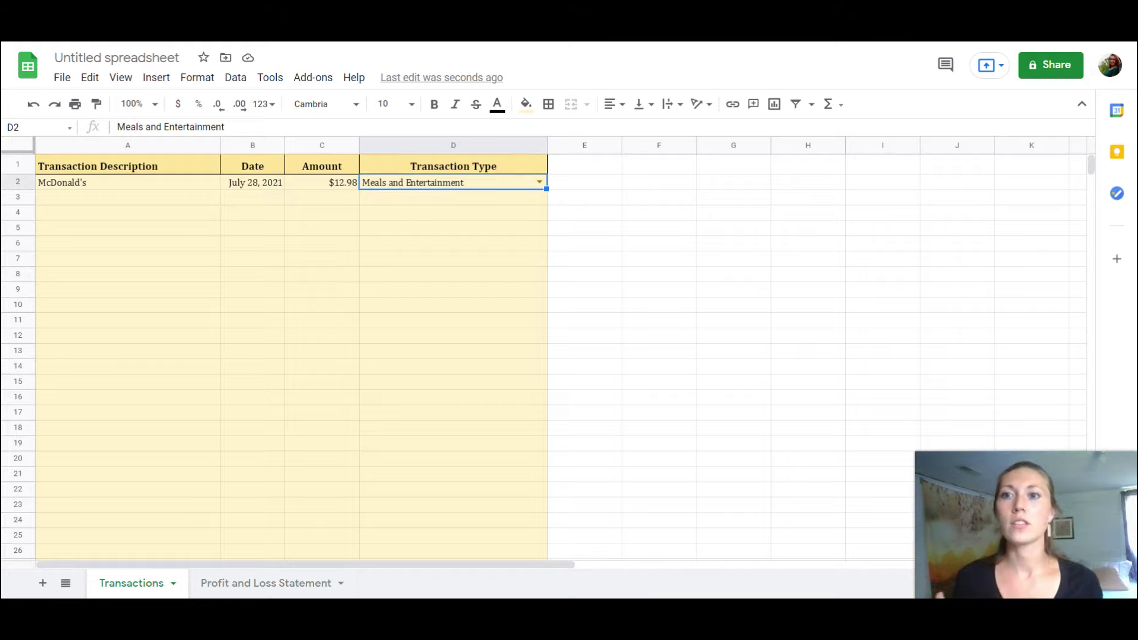
pyautogui.click(240, 83)
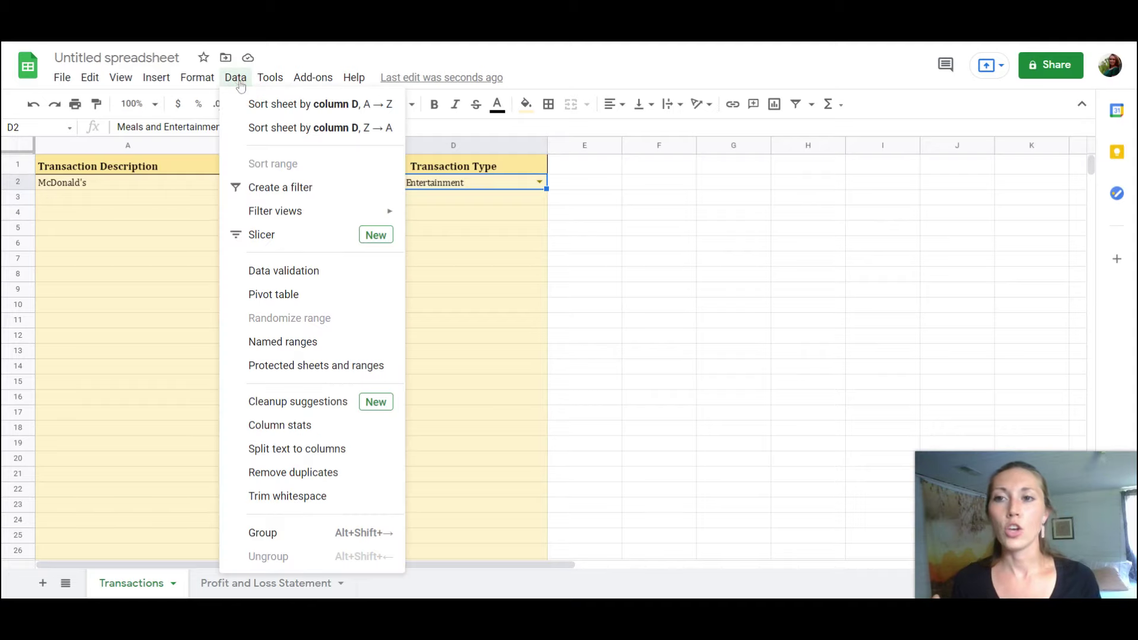
pyautogui.click(299, 278)
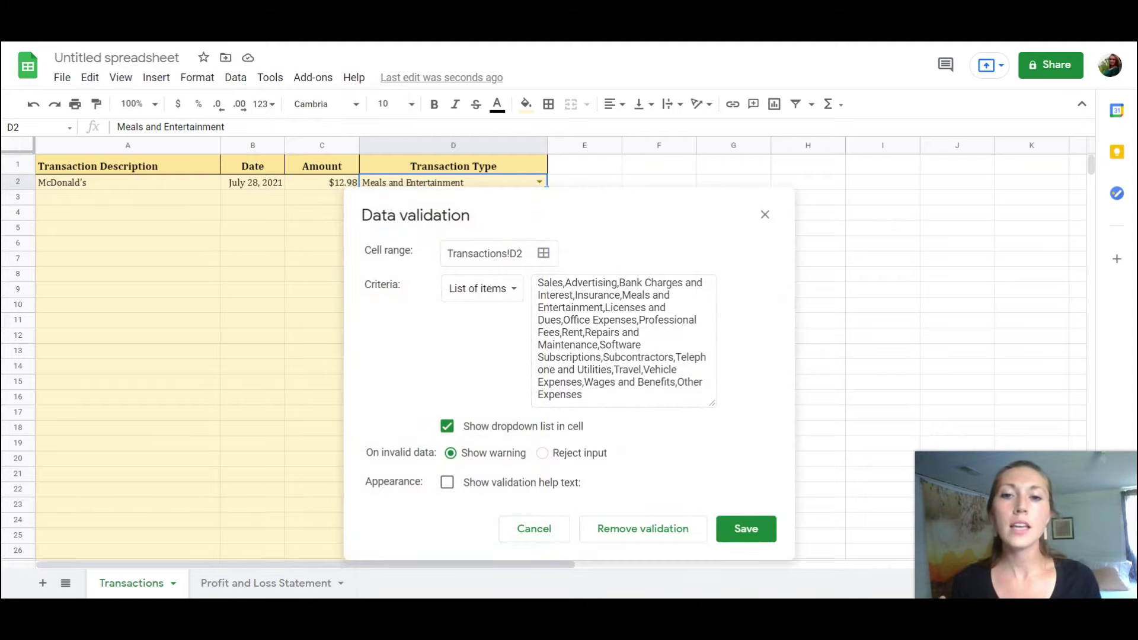
pyautogui.click(526, 255)
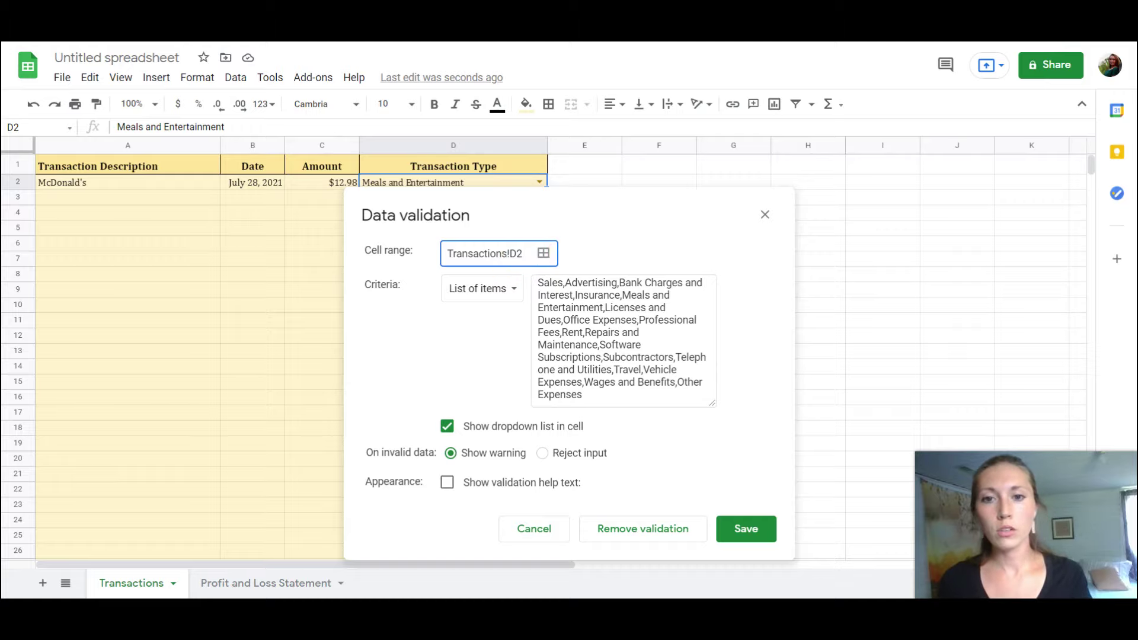
pyautogui.write(':')
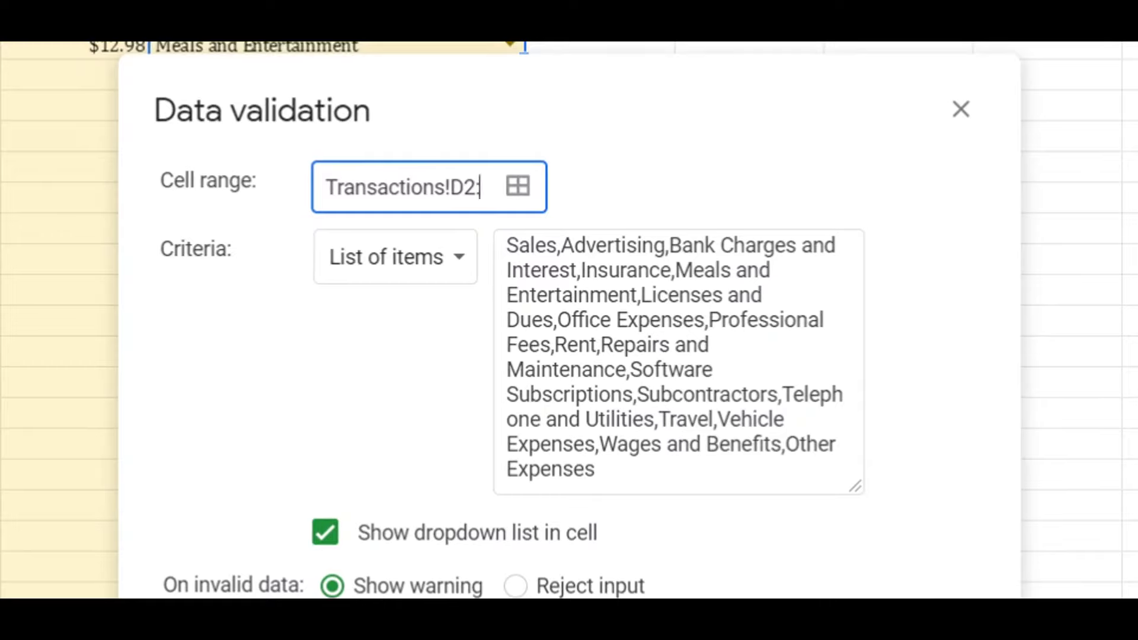
pyautogui.write('D100')
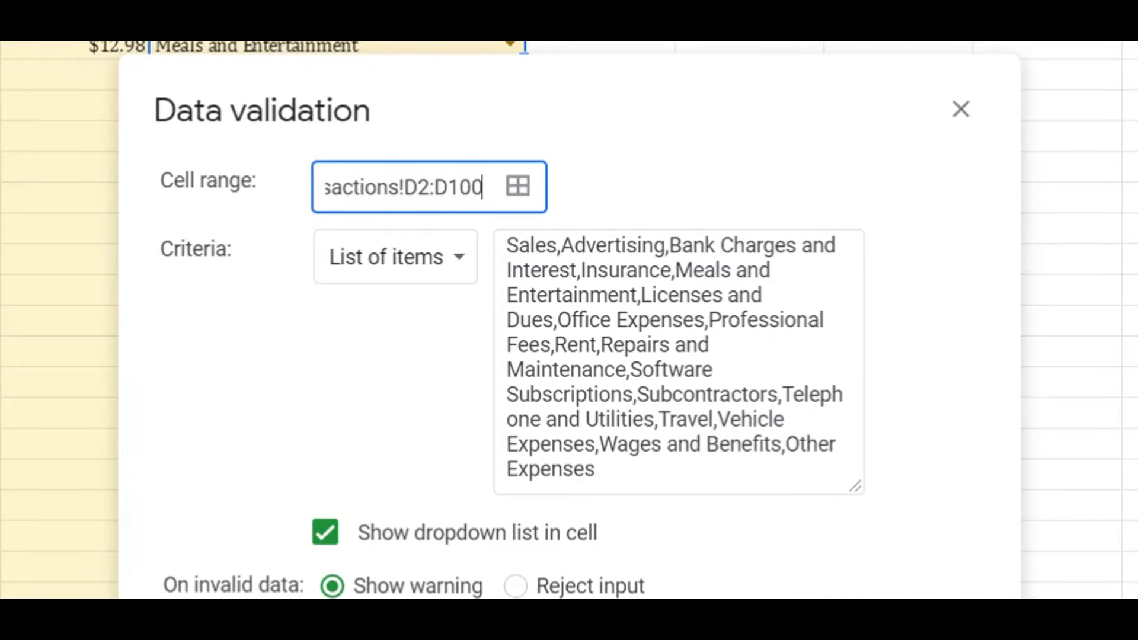
pyautogui.click(753, 537)
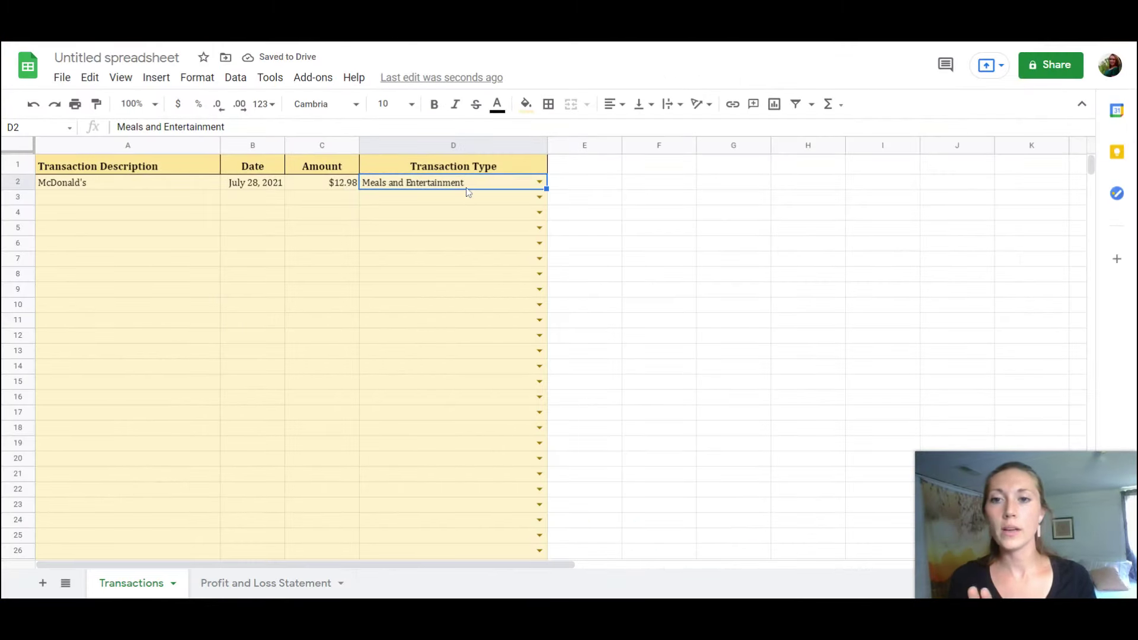
# Step: Check where the Transaction Type dropdowns end and inspect the list in cell D100
pyautogui.scroll(-20, 468, 191)
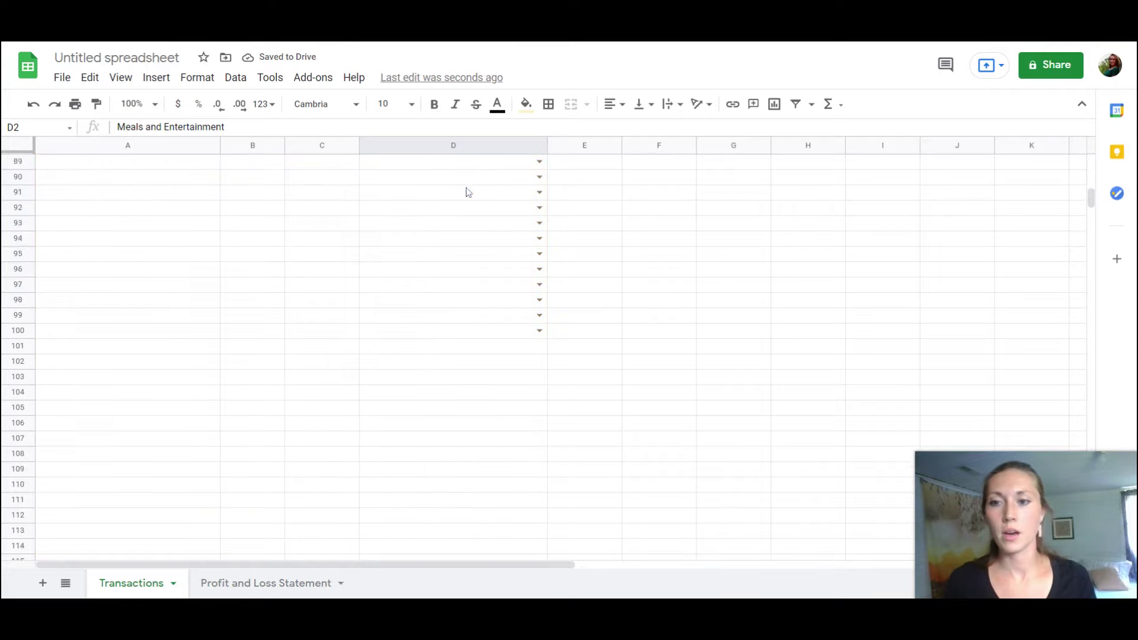
pyautogui.scroll(-1, 467, 190)
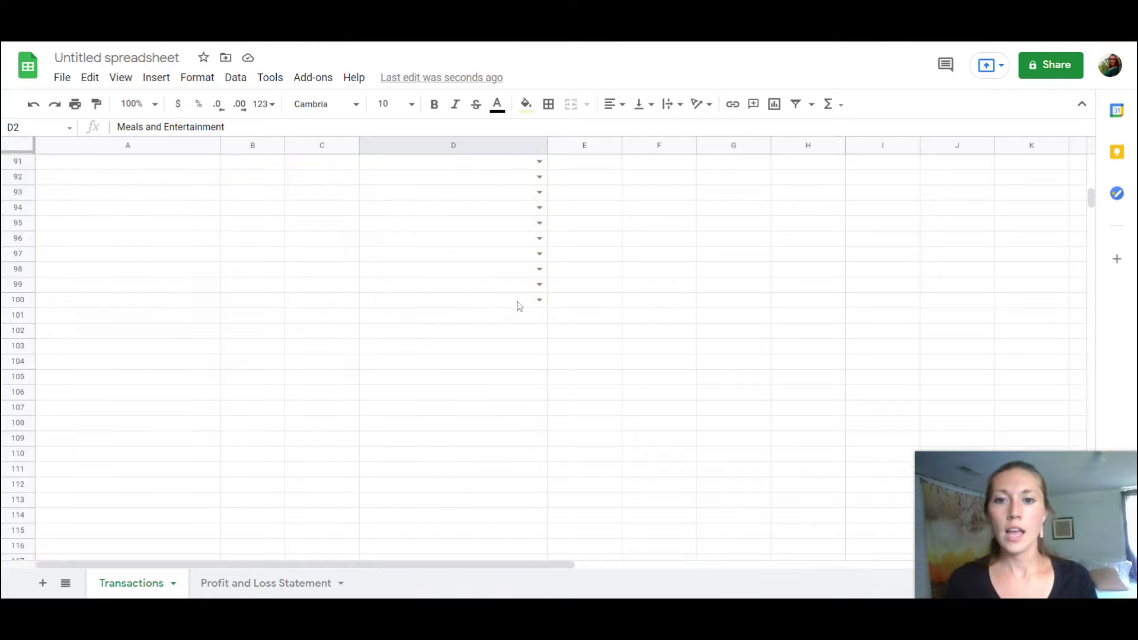
pyautogui.click(539, 300)
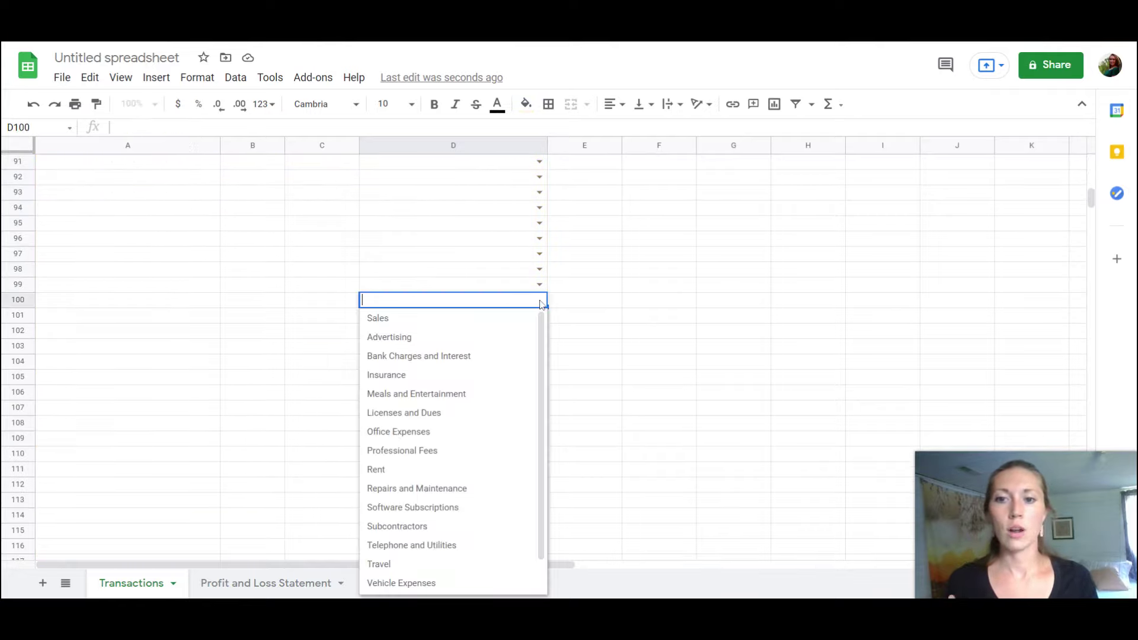
pyautogui.click(573, 310)
pyautogui.scroll(9, 574, 311)
pyautogui.scroll(10, 573, 310)
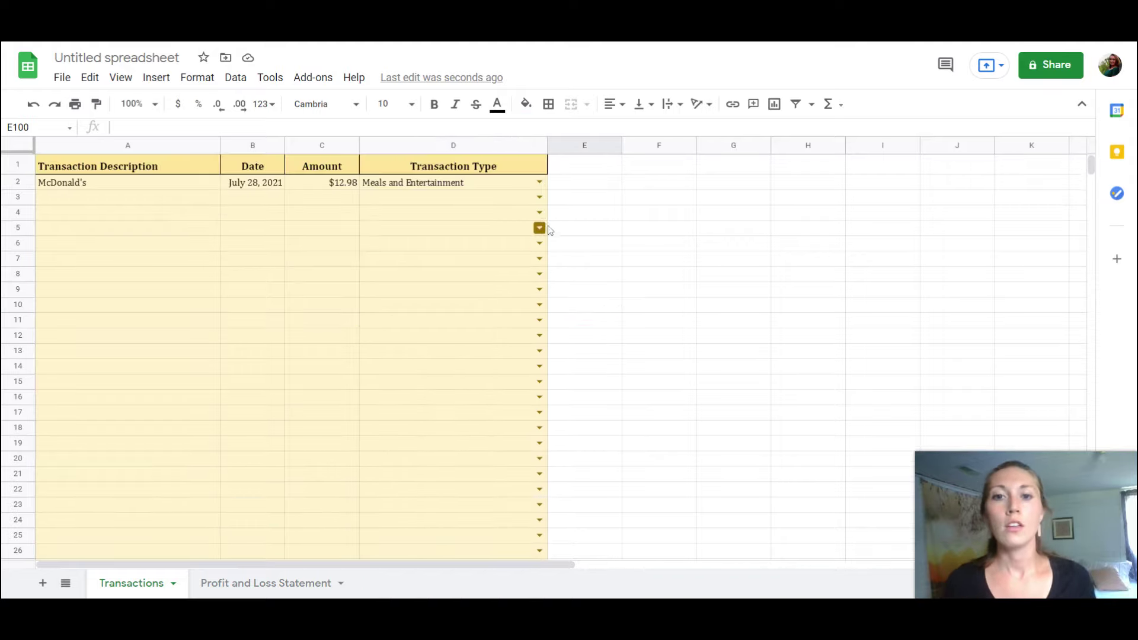
# Step: Try the dropdowns by choosing Bank Charges and Interest in D3 and Meals and Entertainment in D5
pyautogui.click(539, 197)
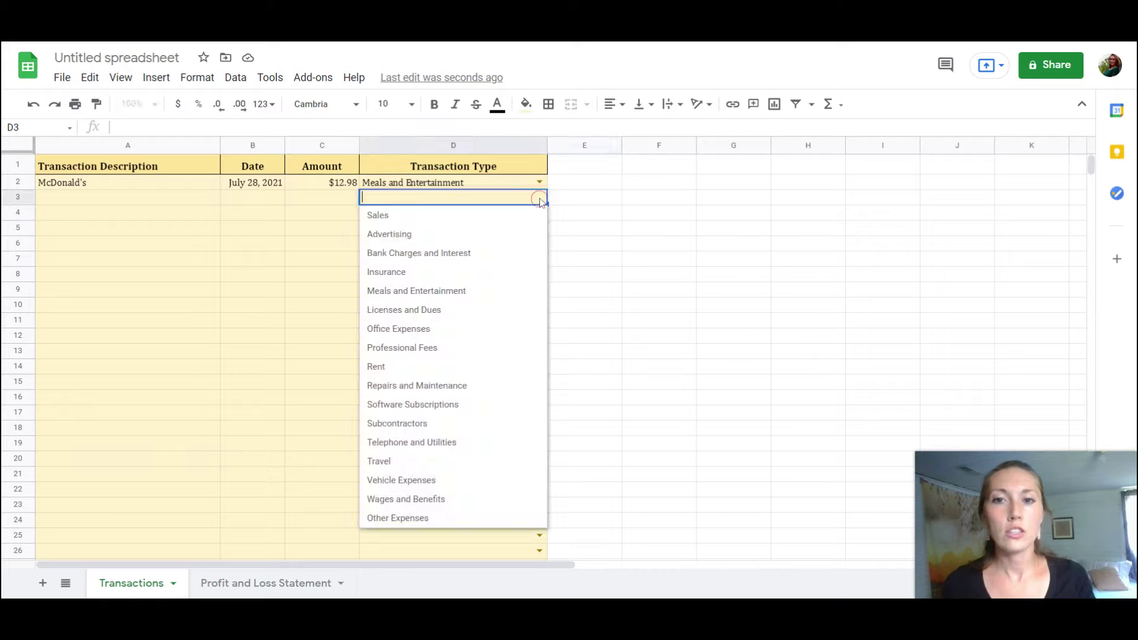
pyautogui.click(481, 255)
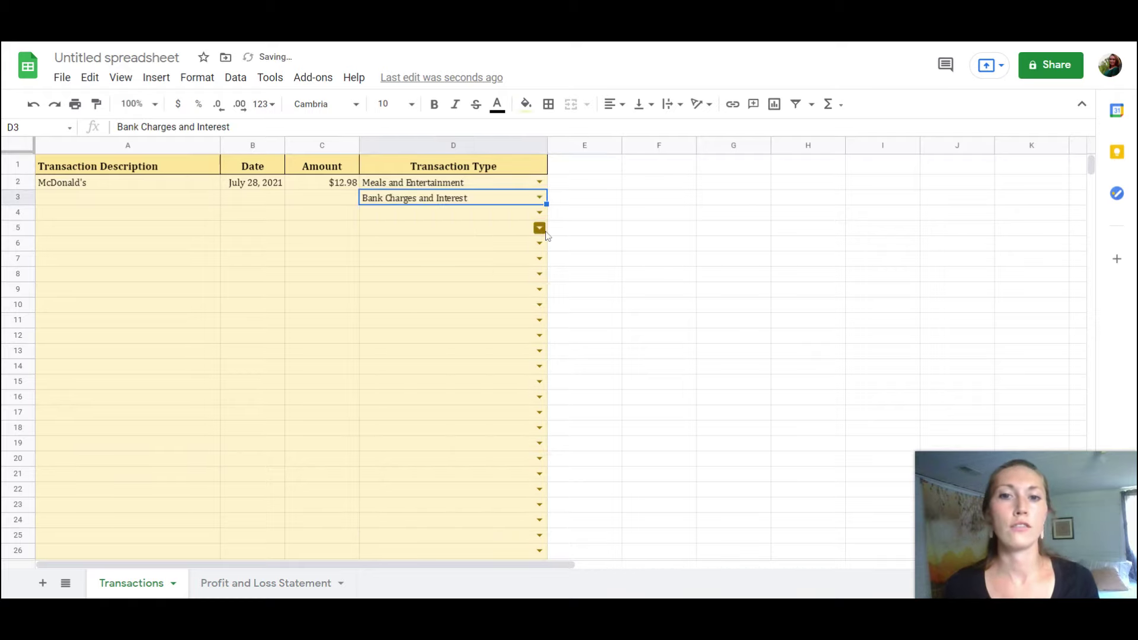
pyautogui.click(539, 231)
pyautogui.click(490, 326)
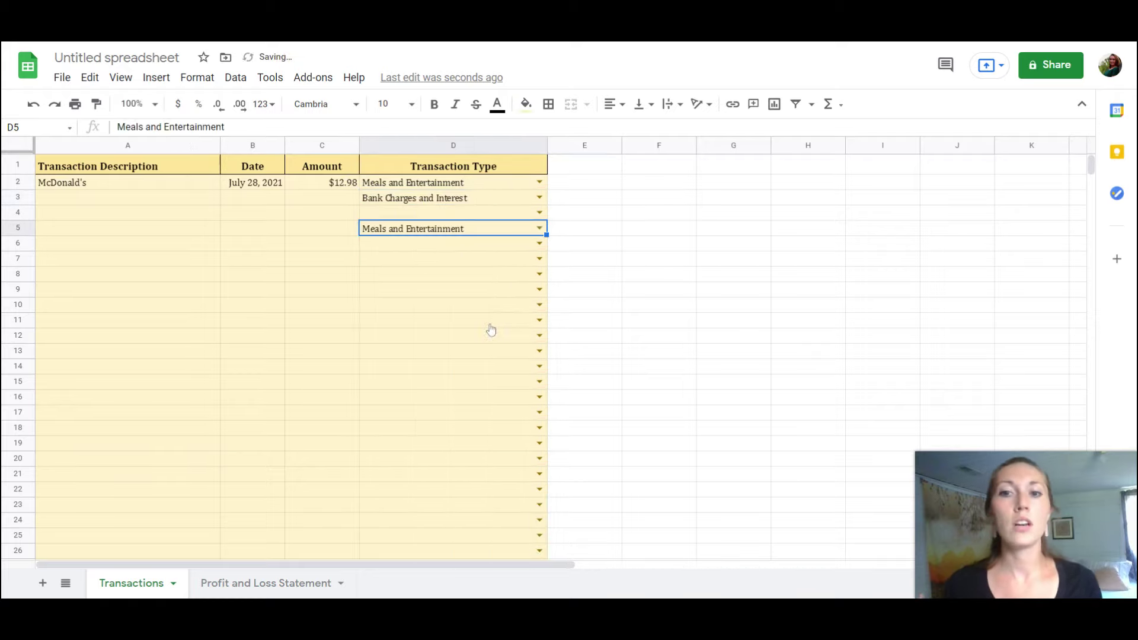
pyautogui.click(491, 326)
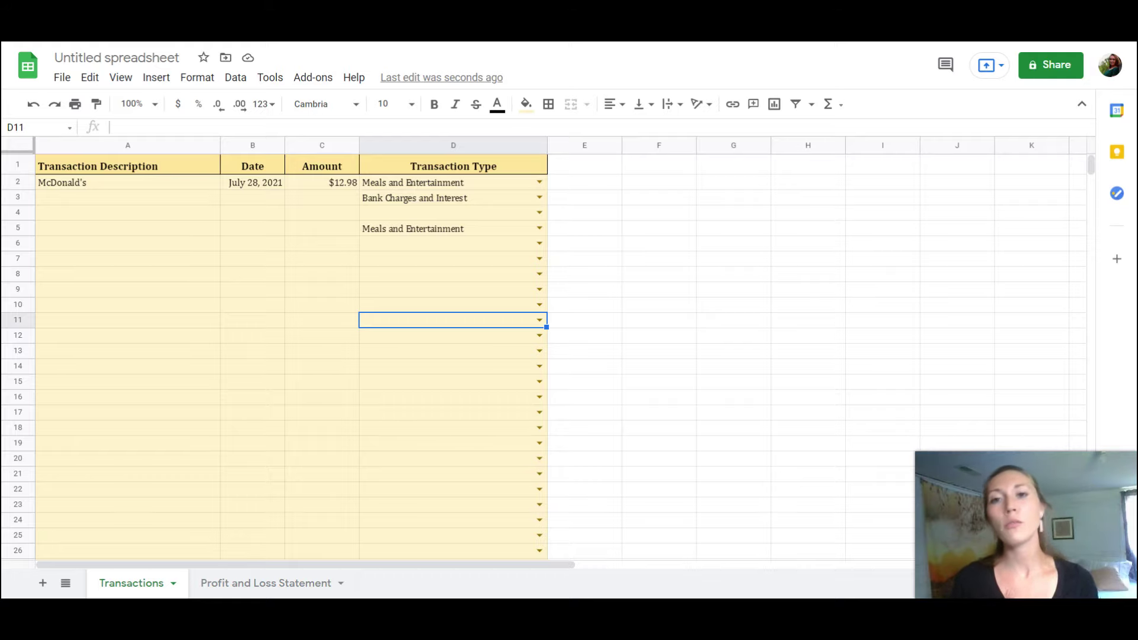
# Step: Undo the two test transaction types chosen in D3 and D5
pyautogui.hotkey('ctrl', 'z')
pyautogui.hotkey('ctrl', 'z')
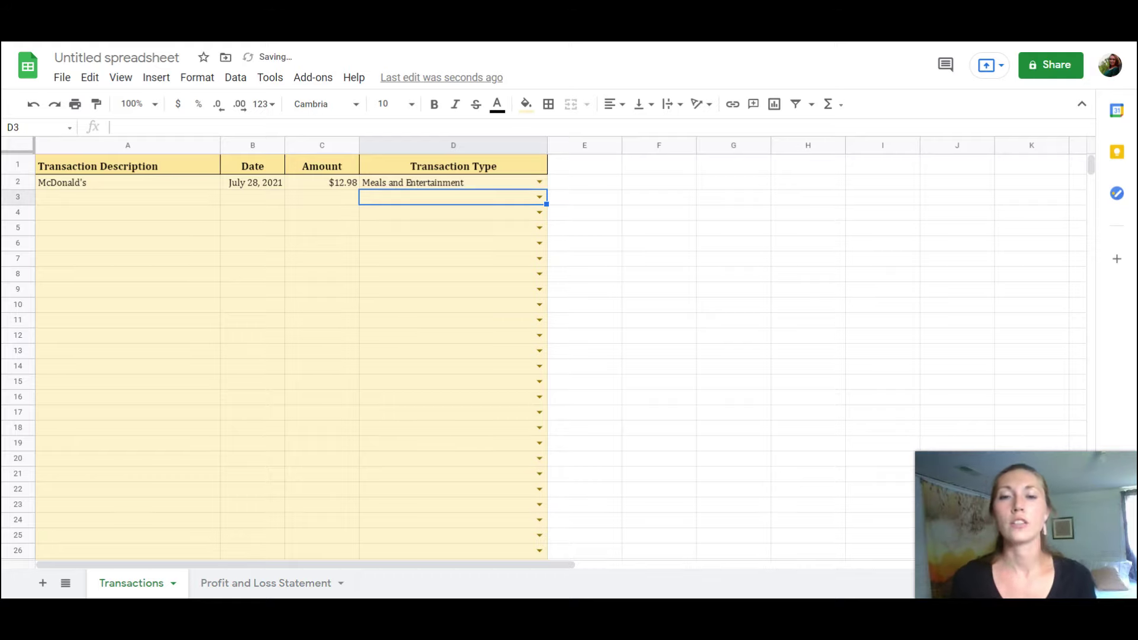
pyautogui.click(611, 306)
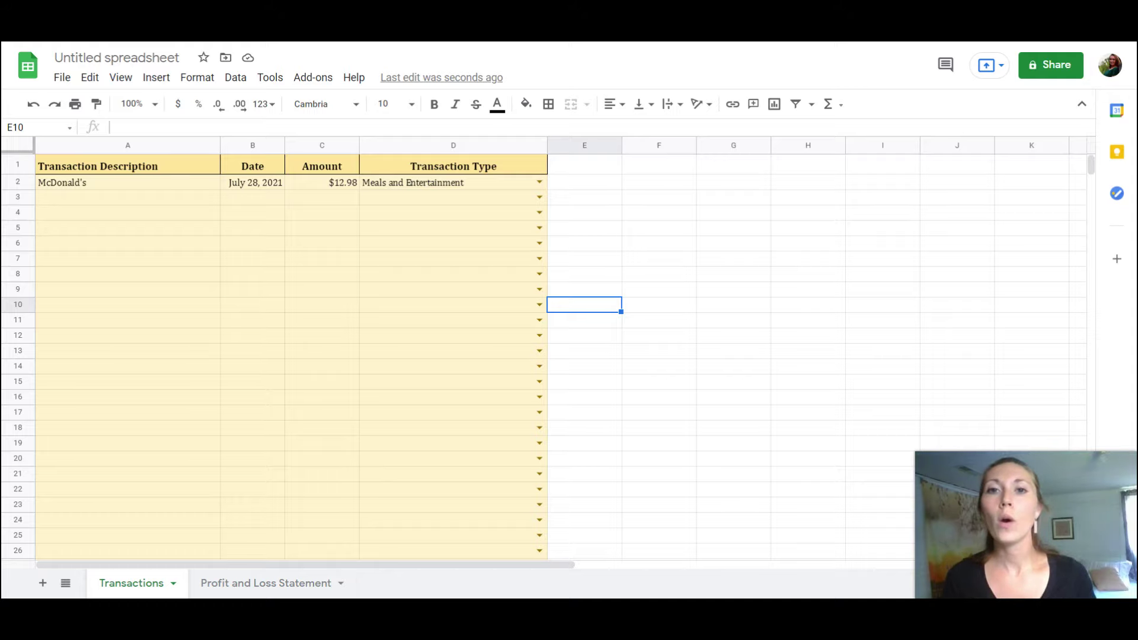
# Step: Sum the transaction amounts in cell G3 with the formula =sum(C2:C5)
pyautogui.click(648, 234)
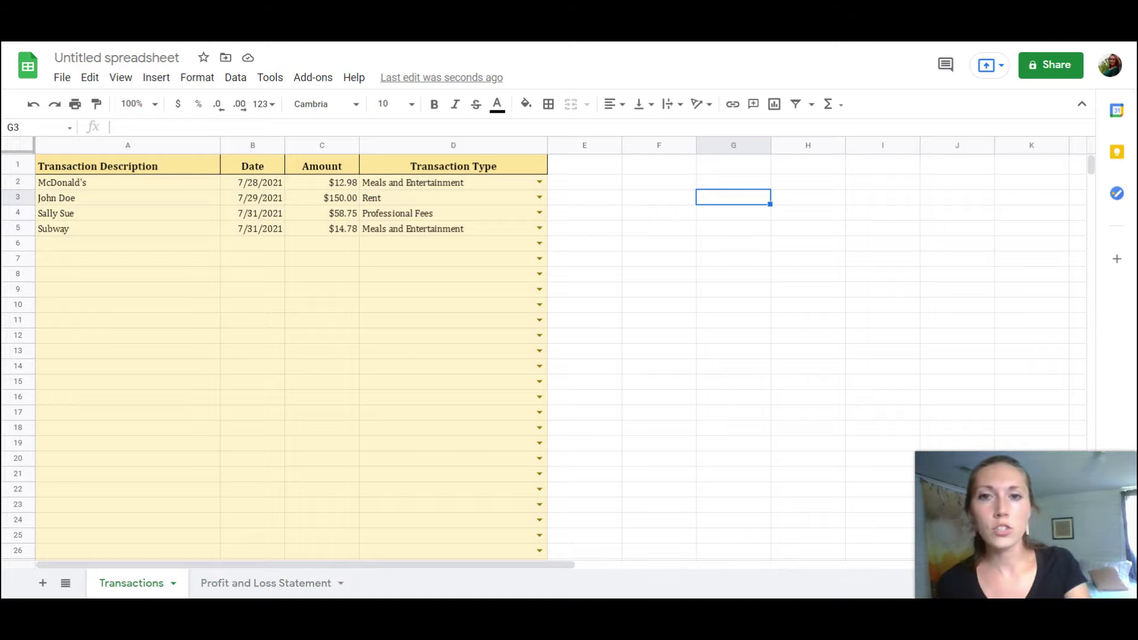
pyautogui.write('=')
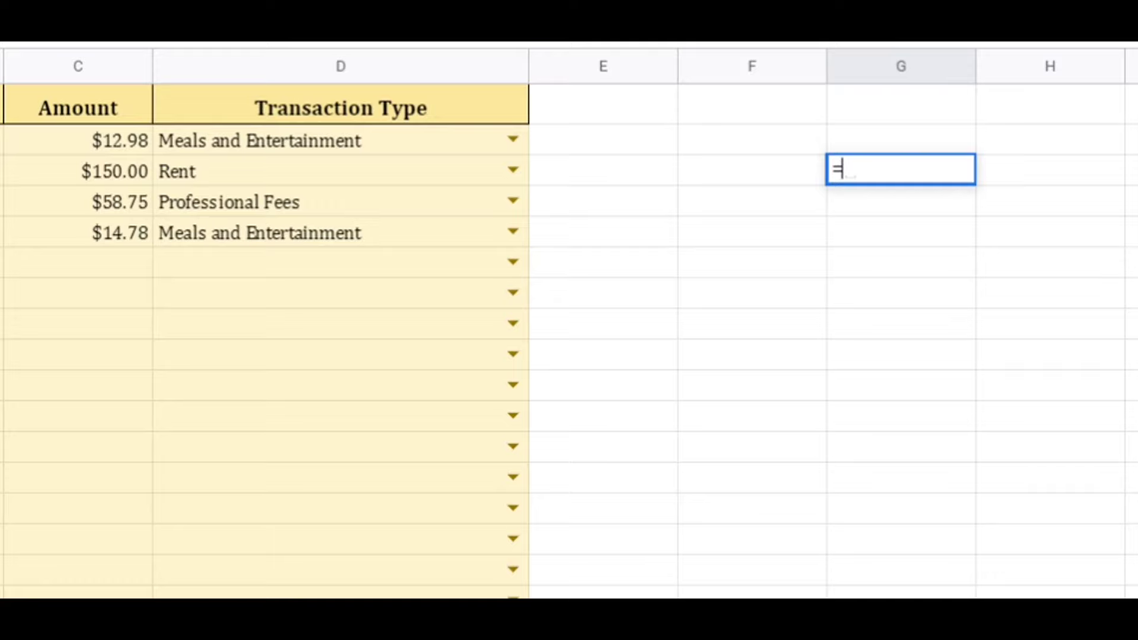
pyautogui.write('sum')
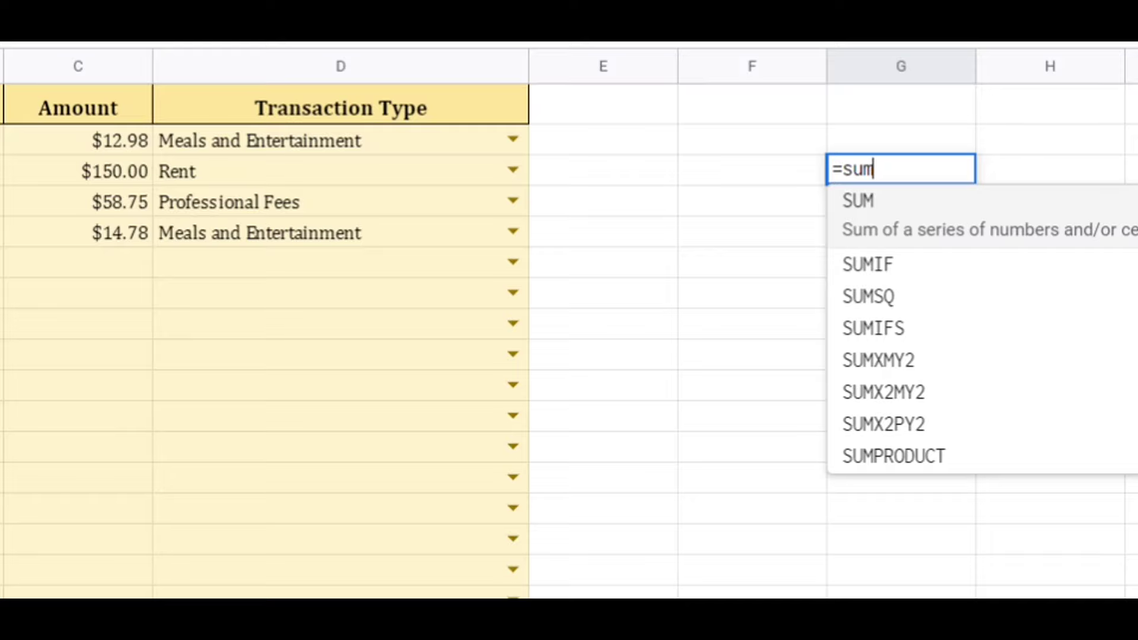
pyautogui.write('(')
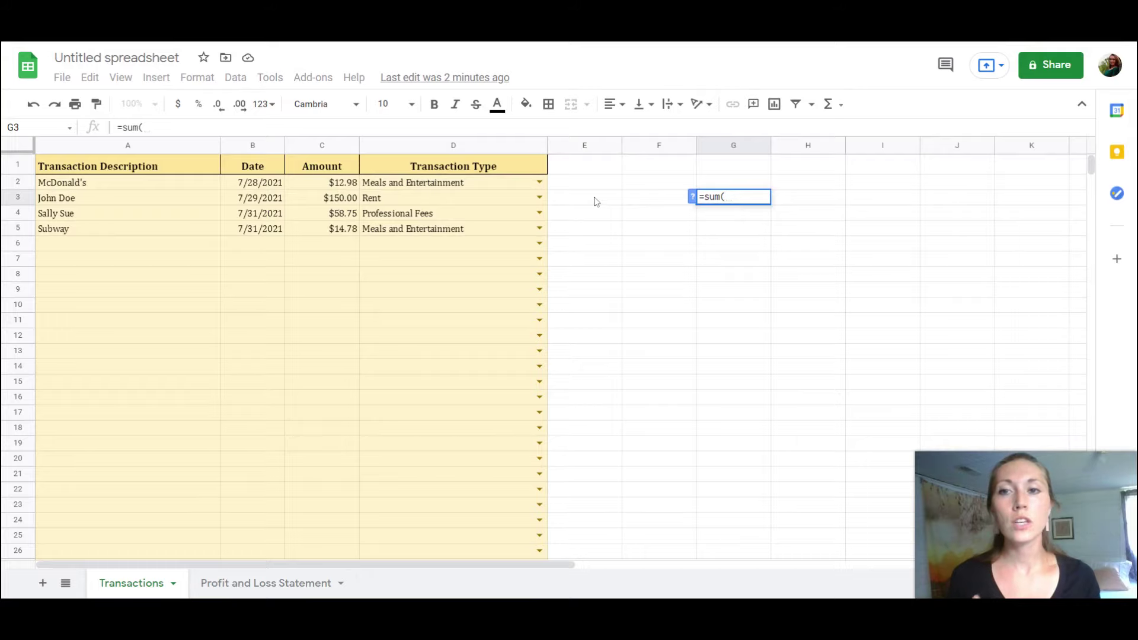
pyautogui.moveTo(318, 184); pyautogui.dragTo(318, 199)
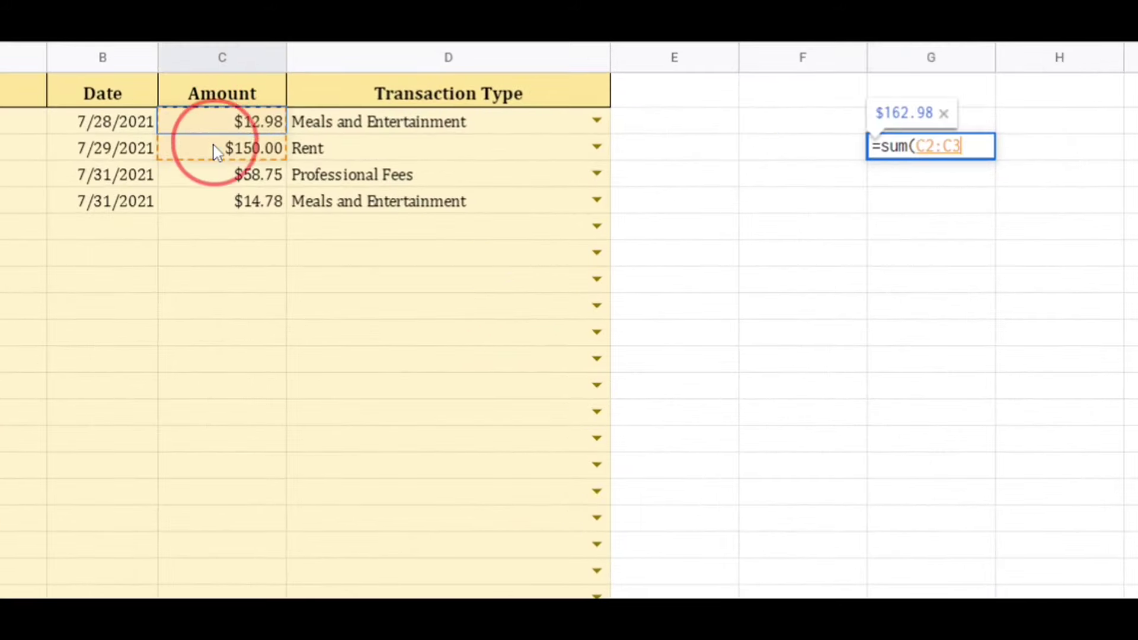
pyautogui.moveTo(217, 152); pyautogui.dragTo(231, 203)
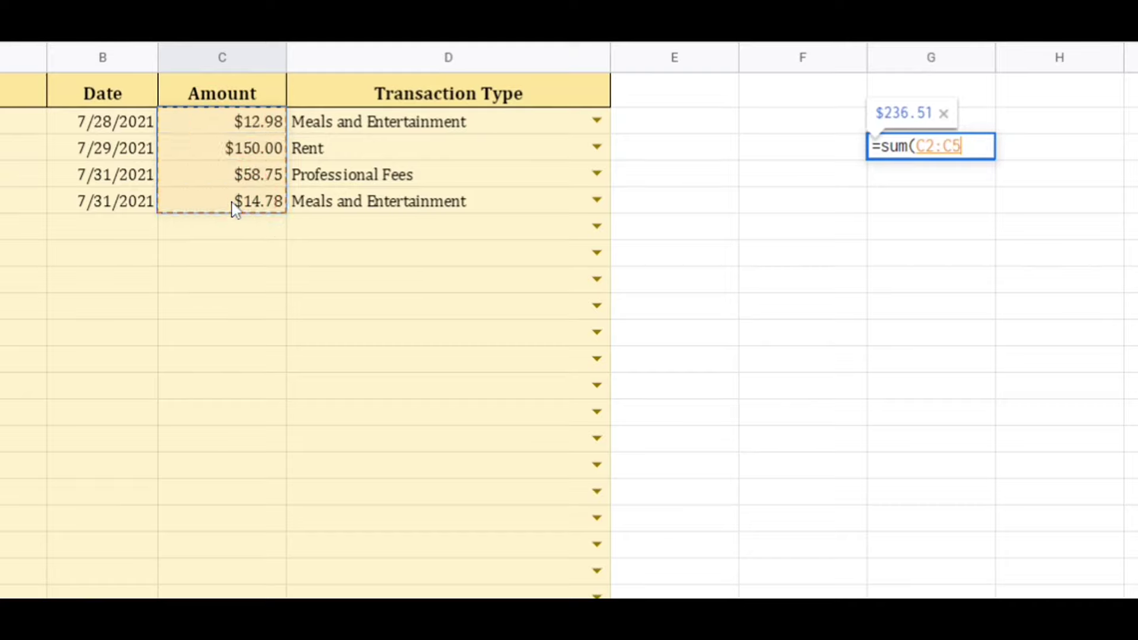
pyautogui.write(')')
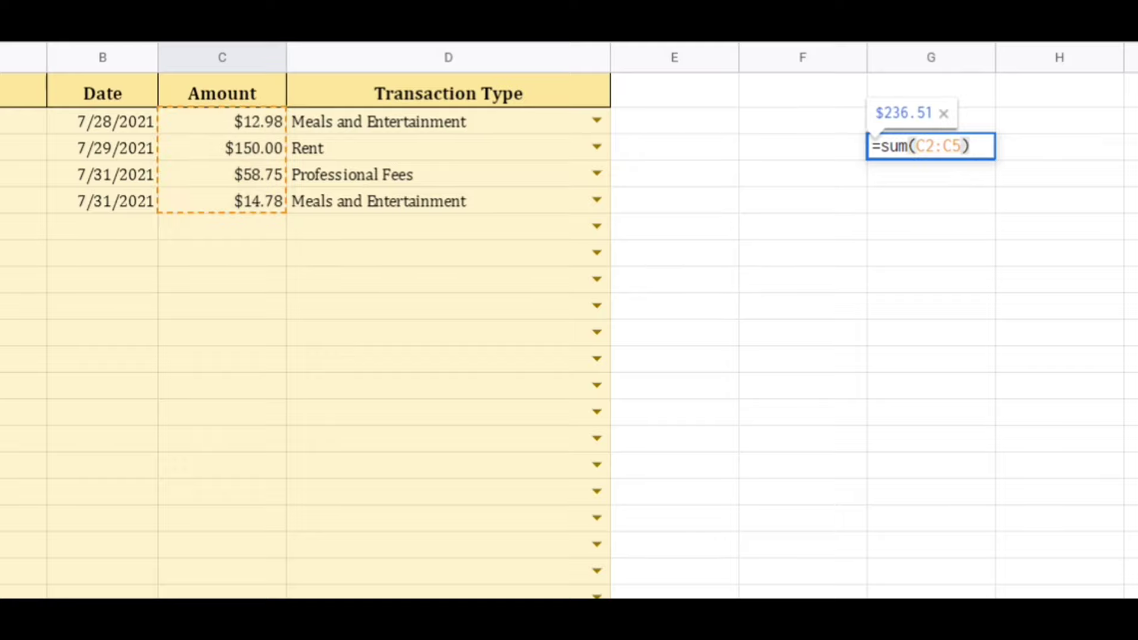
pyautogui.press('Return')
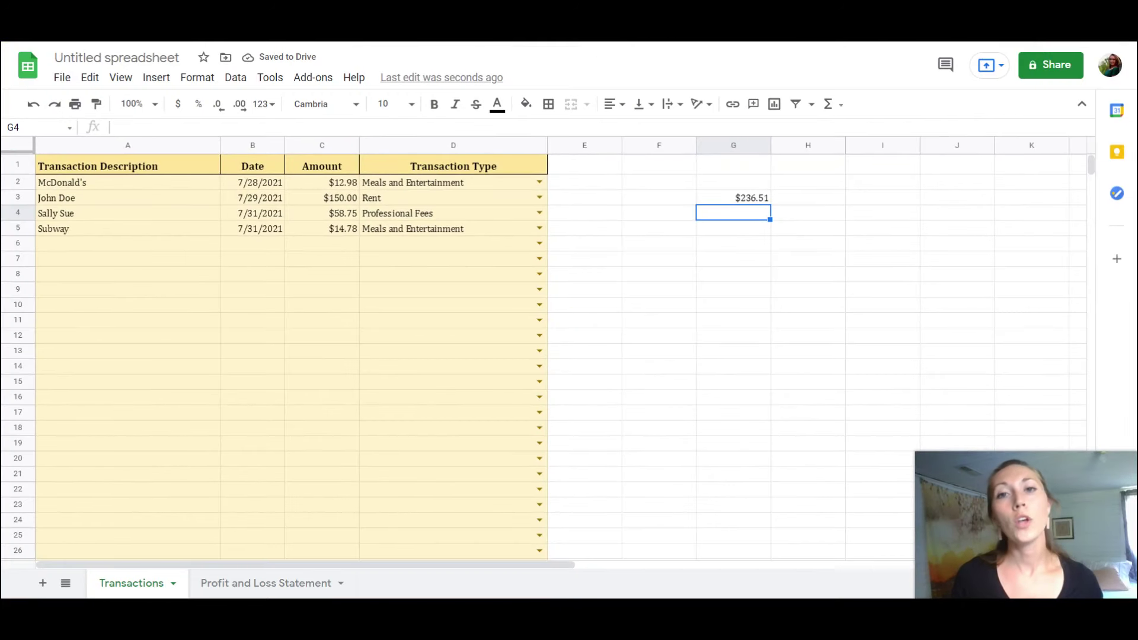
pyautogui.click(733, 201)
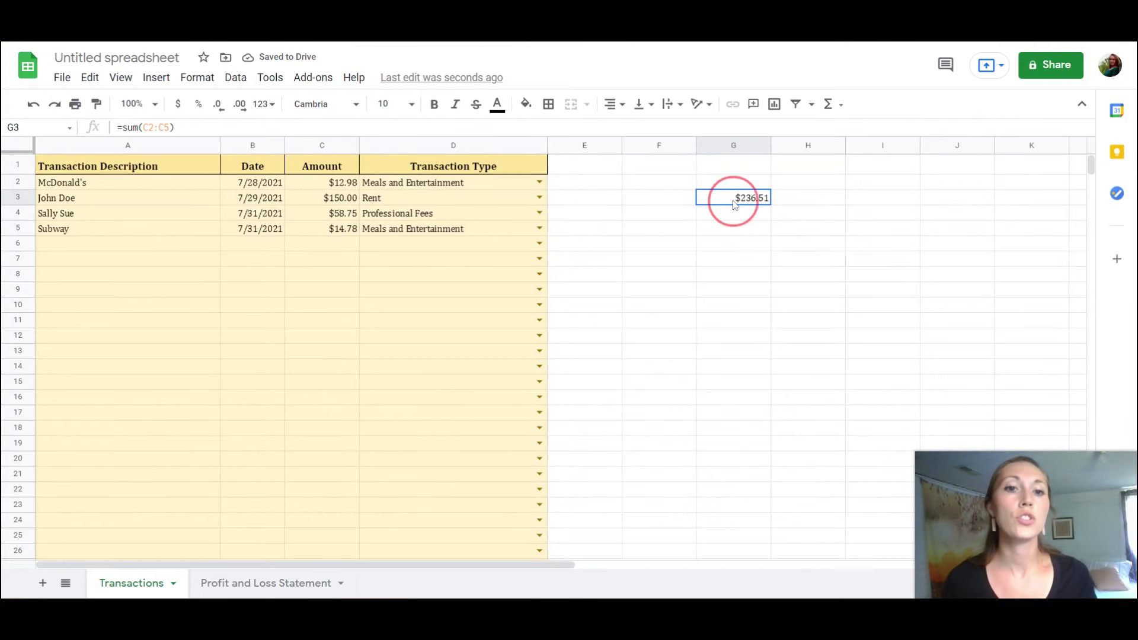
# Step: Label the sum by entering Total in F3, and make both F3 and G3 bold
pyautogui.click(684, 202)
pyautogui.write('Total')
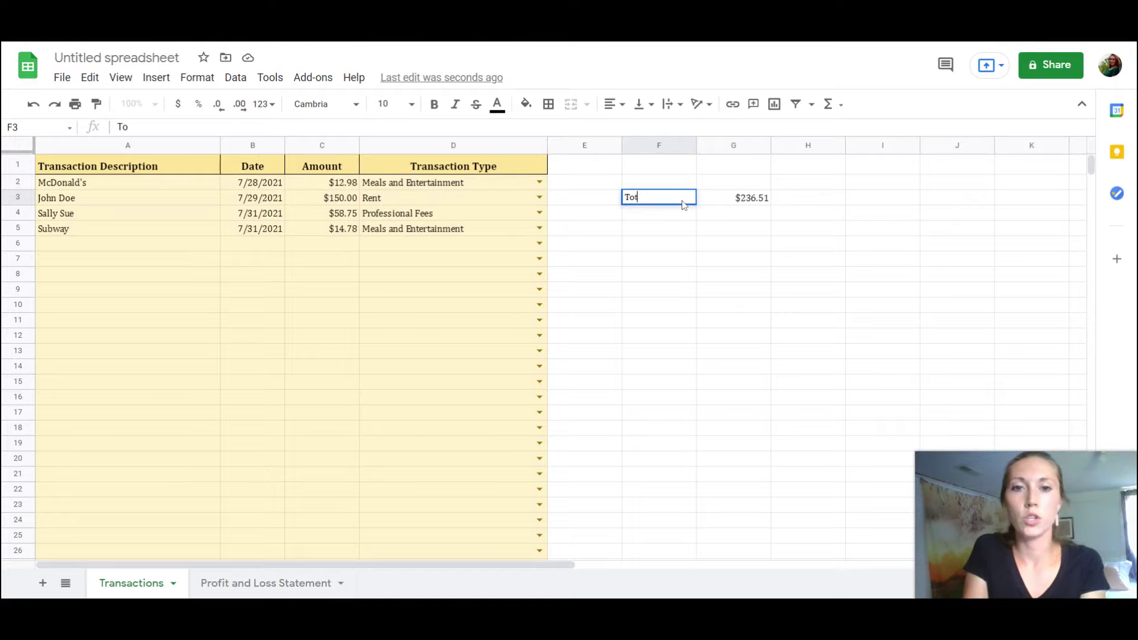
pyautogui.press('Return')
pyautogui.press('Up')
pyautogui.hotkey('ctrl', 'b')
pyautogui.press('Right')
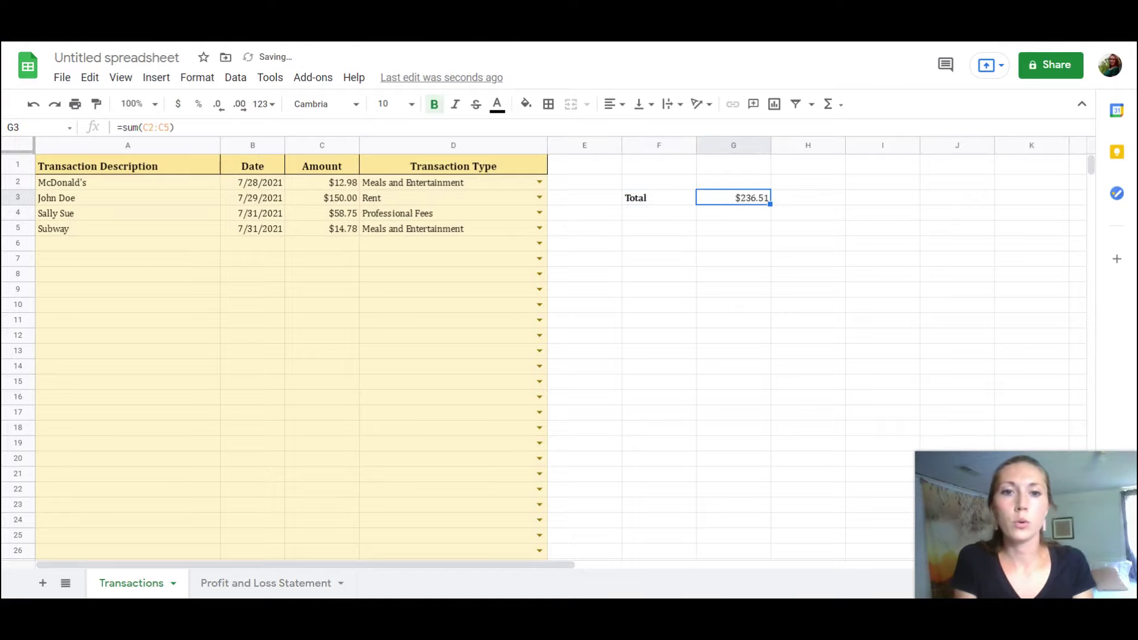
pyautogui.hotkey('ctrl', 'b')
pyautogui.press('Down')
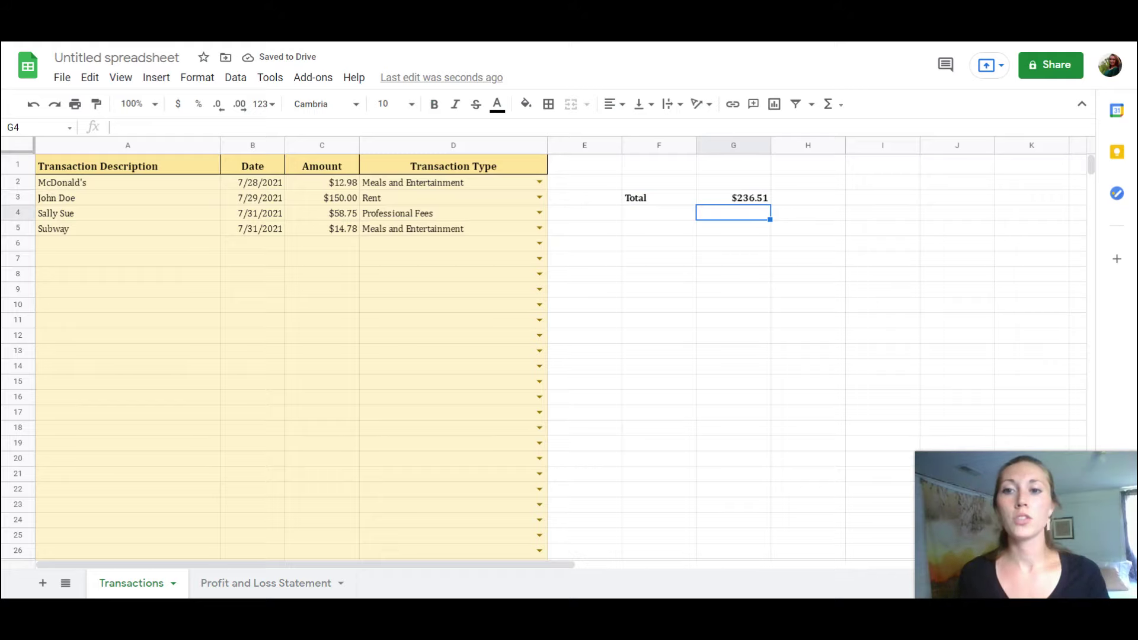
# Step: Set the Rent transaction's amount in C3 to 145
pyautogui.click(304, 199)
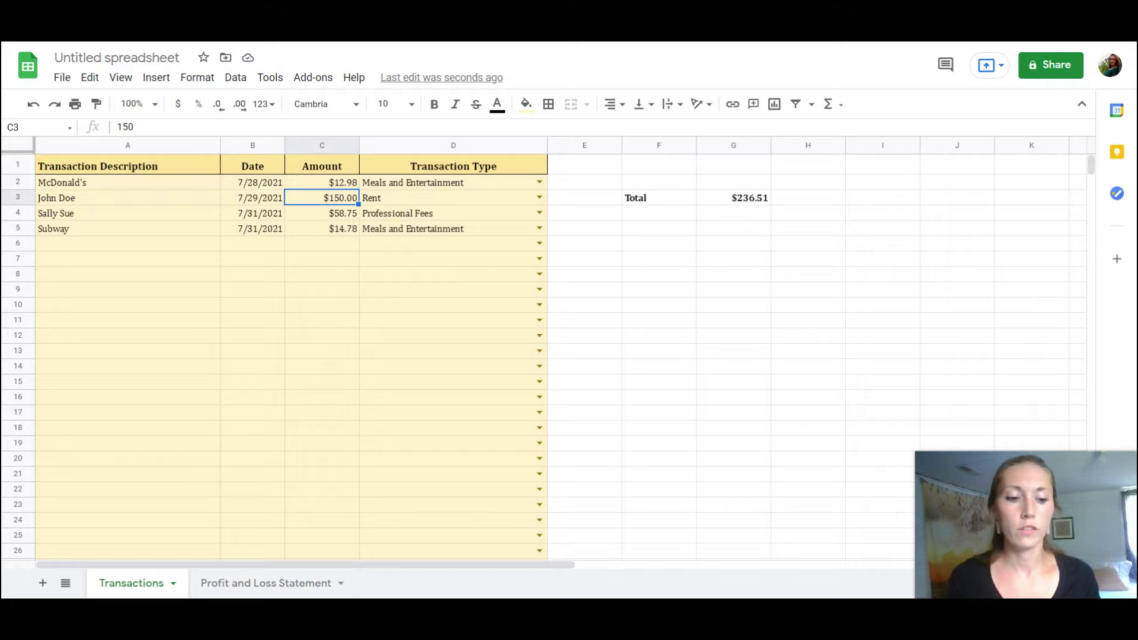
pyautogui.write('145')
pyautogui.press('Return')
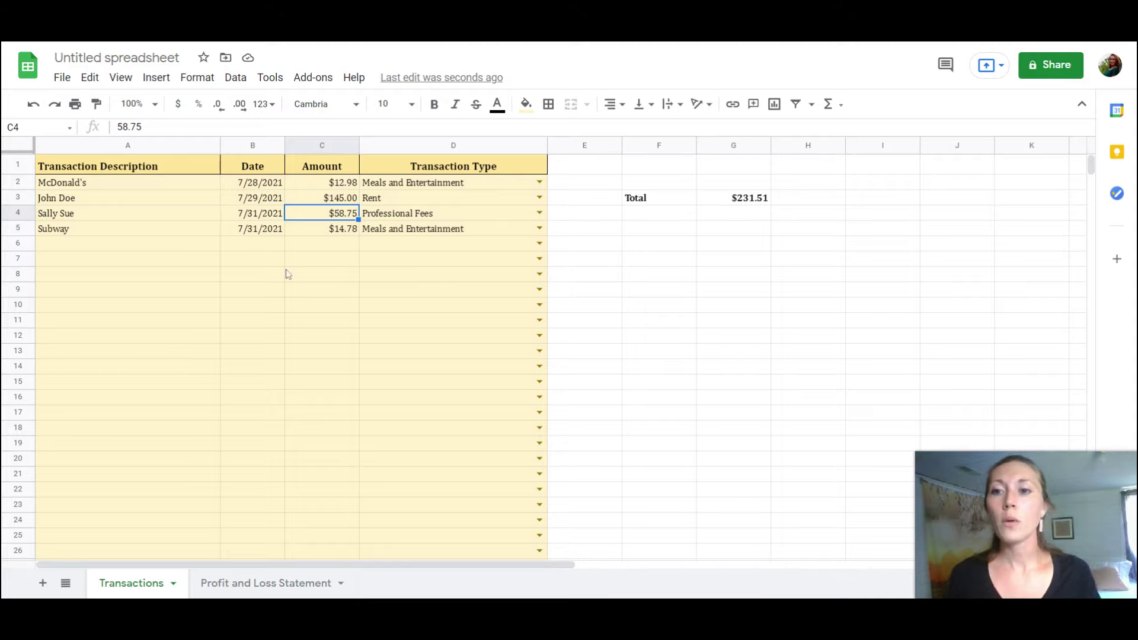
# Step: Add a transaction in row 6 with description Travel Website, date 8/1/2021, amount 15.00 and transaction type Travel
pyautogui.click(136, 253)
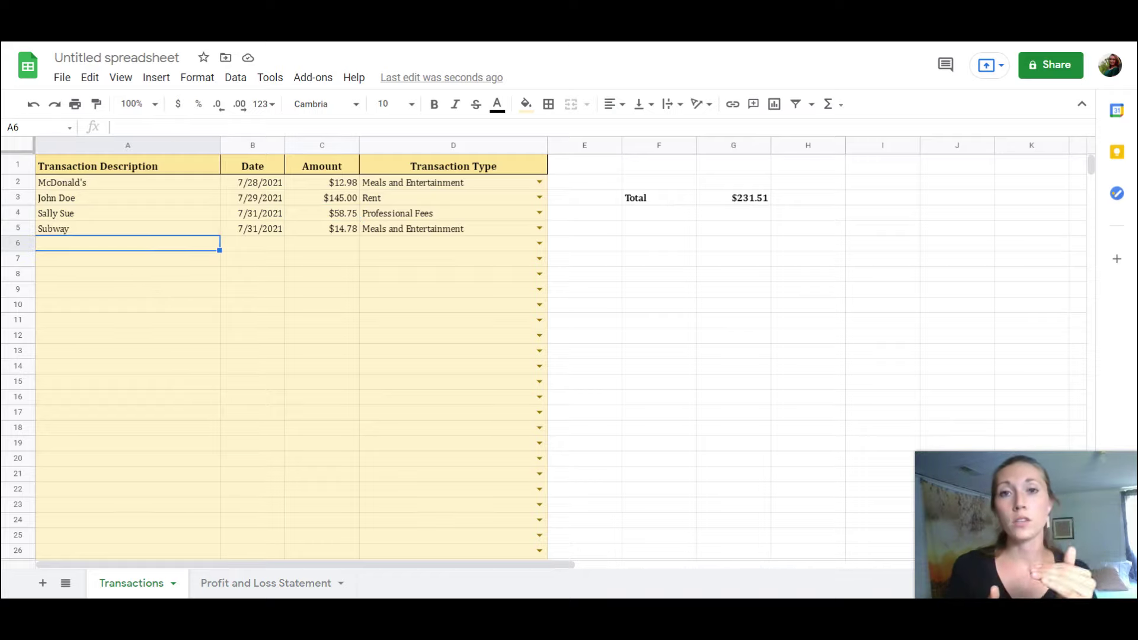
pyautogui.write('Travel ')
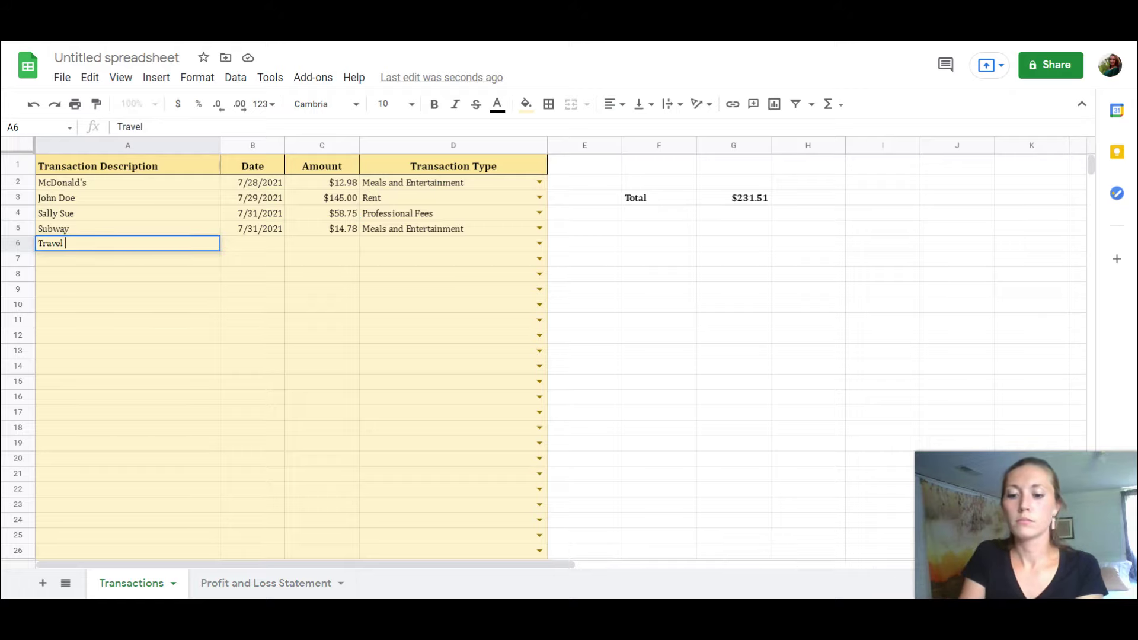
pyautogui.write('Websi')
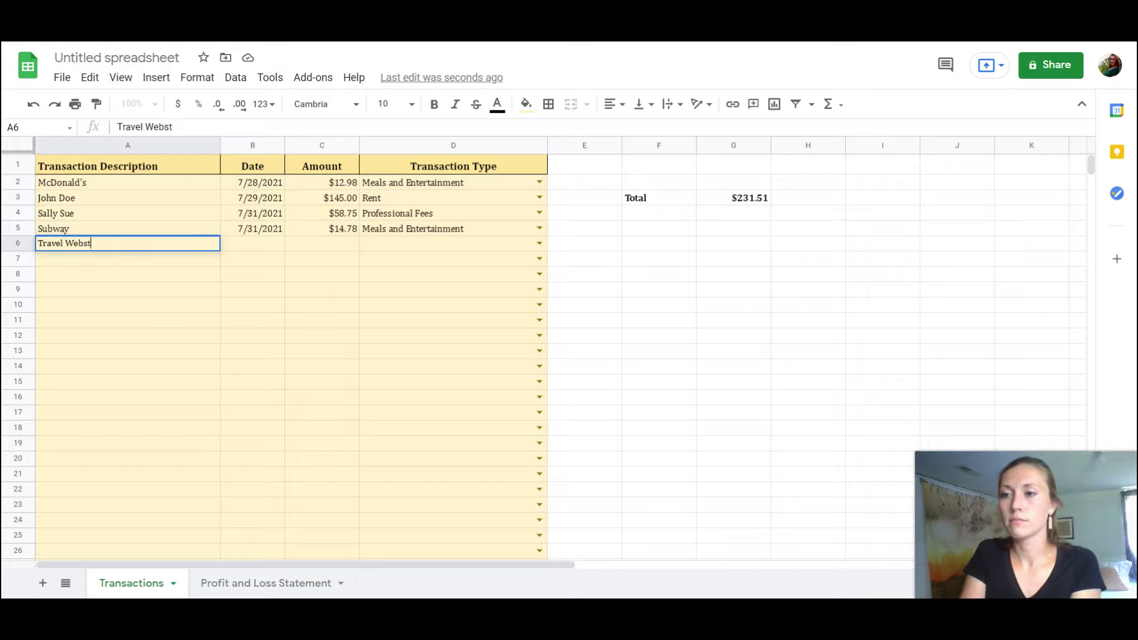
pyautogui.write('te')
pyautogui.press('Tab')
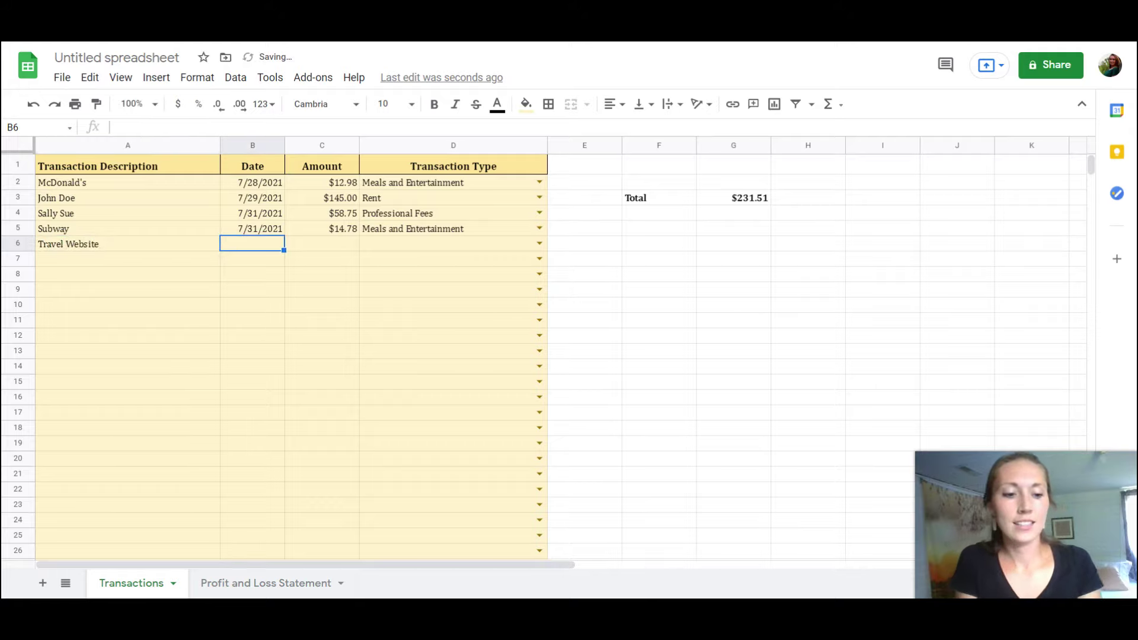
pyautogui.write('8/1/2021')
pyautogui.press('Tab')
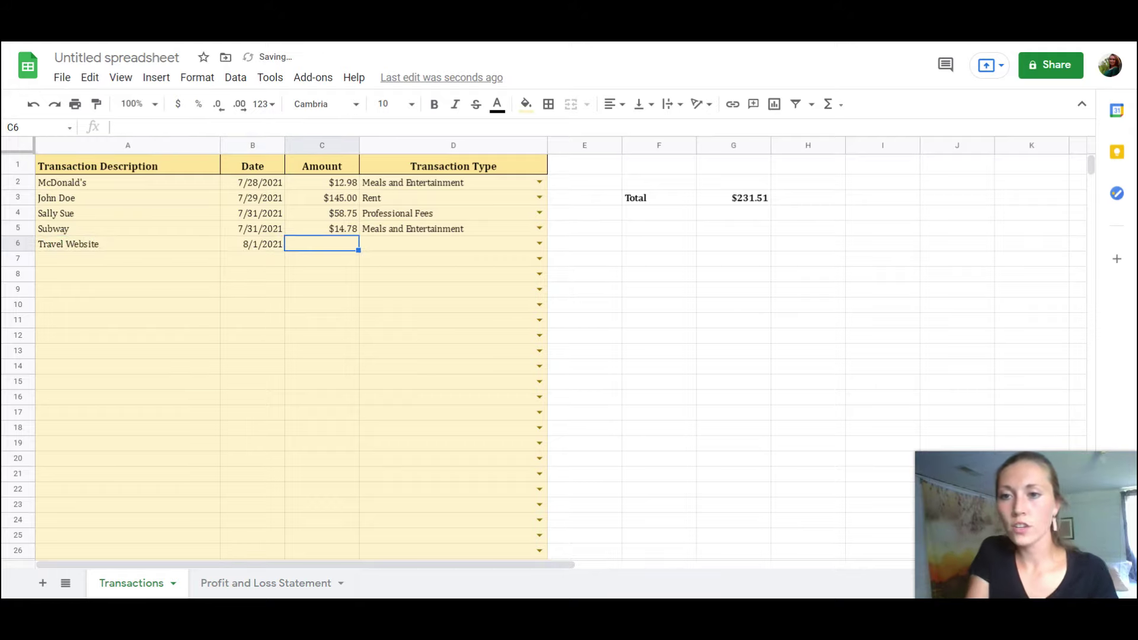
pyautogui.write('15.00')
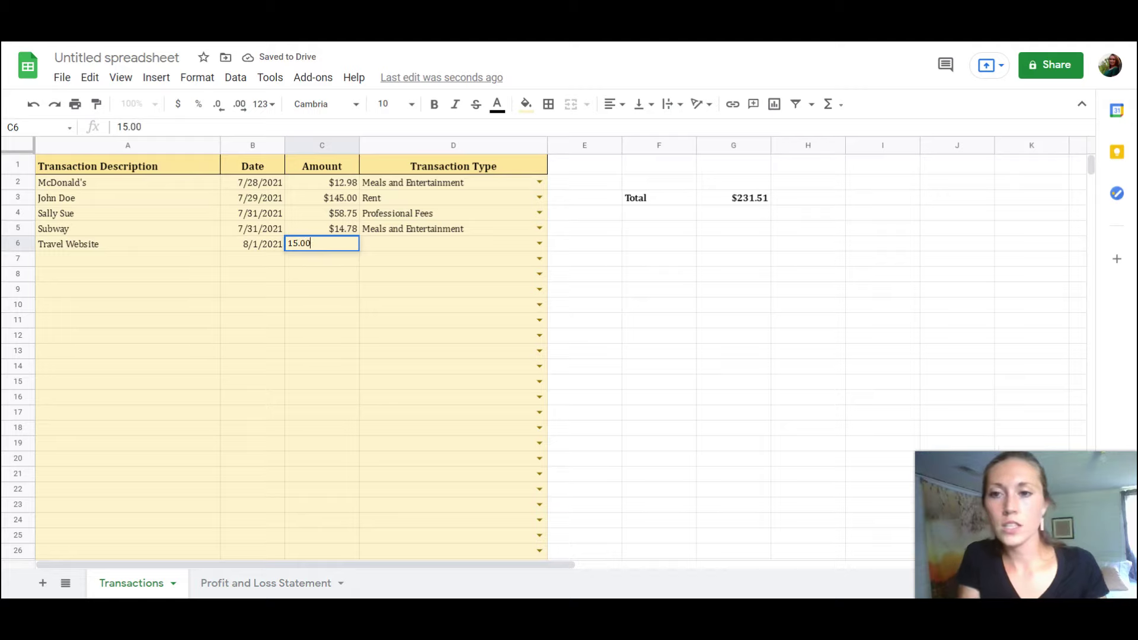
pyautogui.press('Tab')
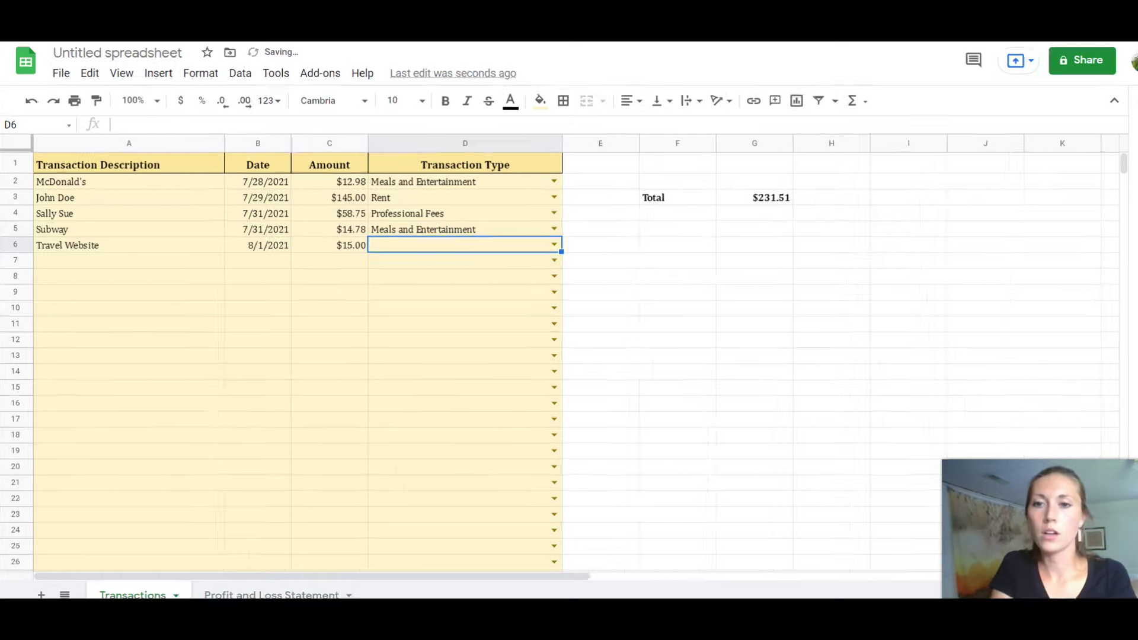
pyautogui.write('T')
pyautogui.click(553, 332)
pyautogui.click(986, 332)
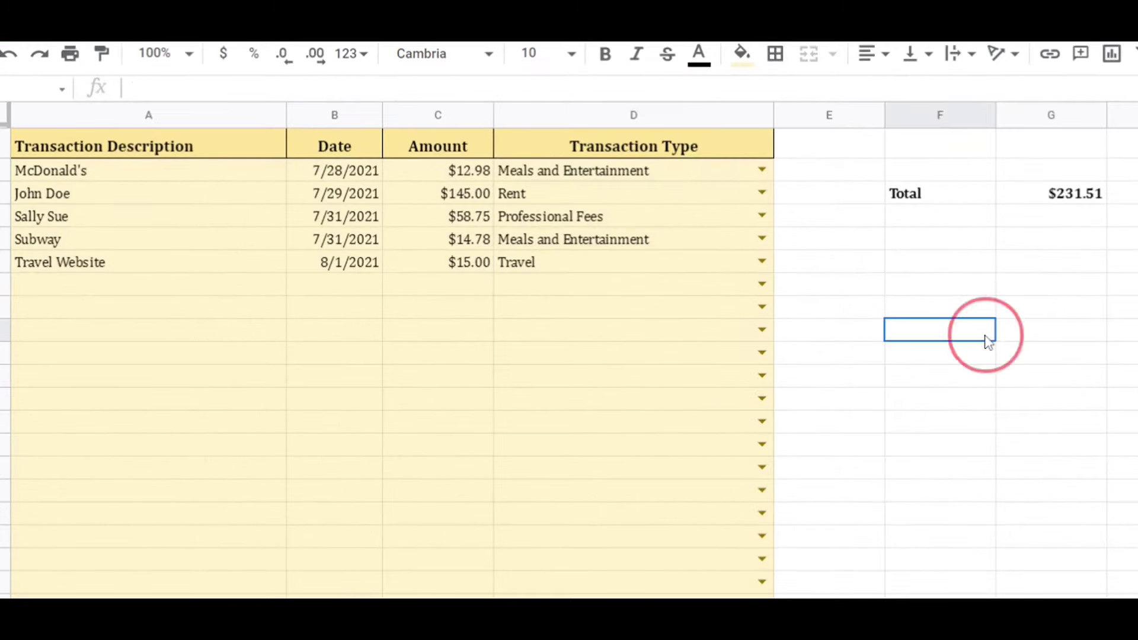
# Step: Extend the end of the sum range in G3 down column C to cover the Travel Website row and the empty rows below
pyautogui.click(1041, 198)
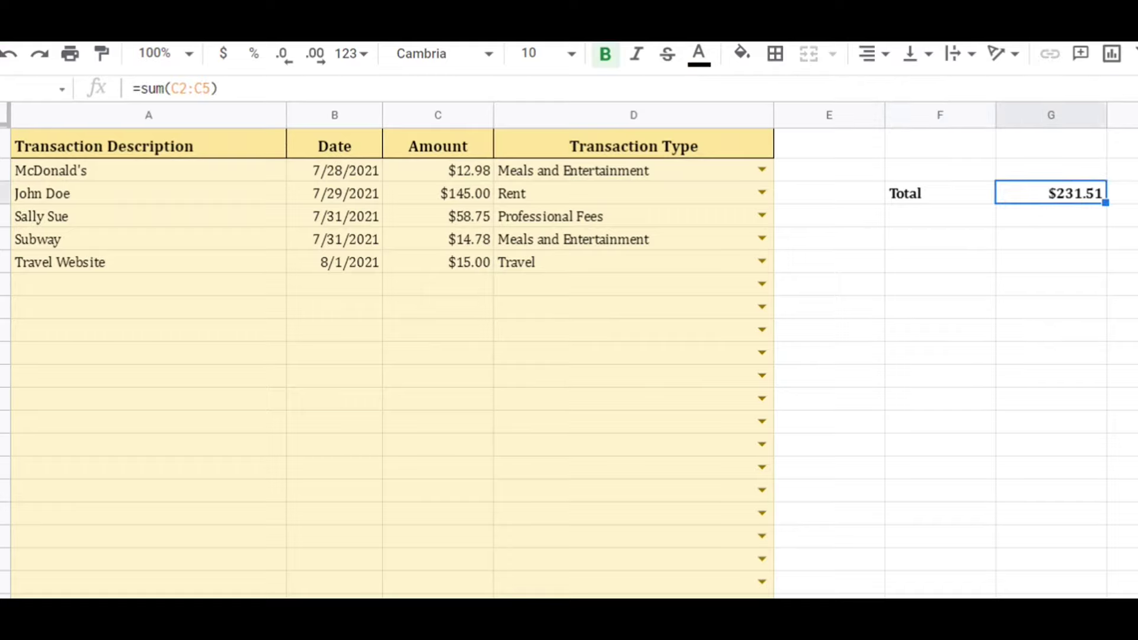
pyautogui.doubleClick(1034, 197)
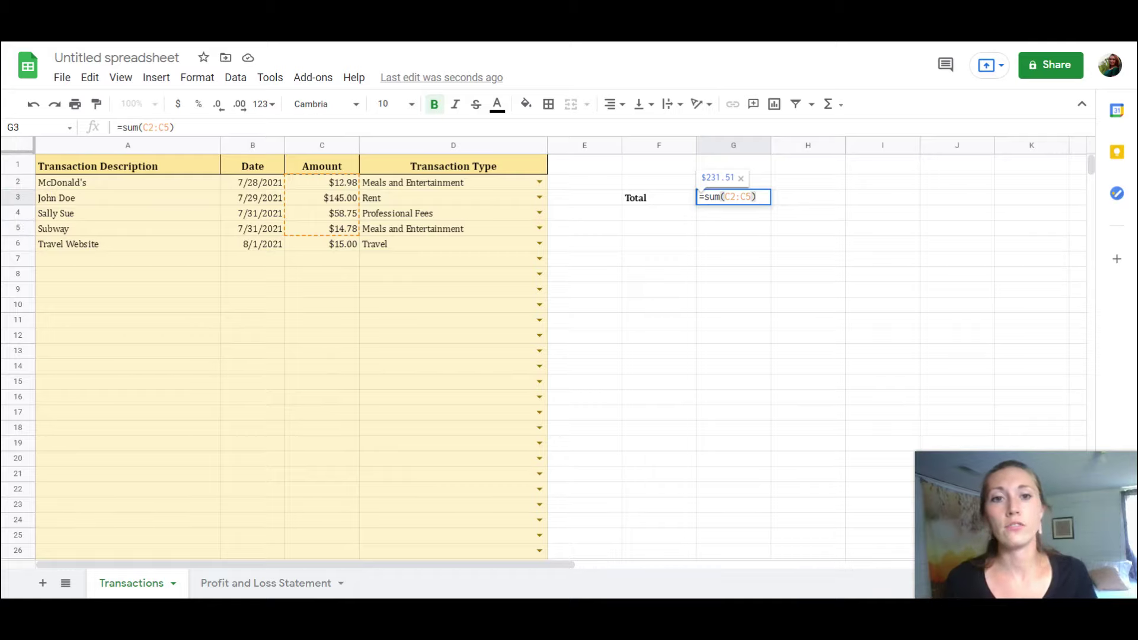
pyautogui.press('Left')
pyautogui.press('BackSpace')
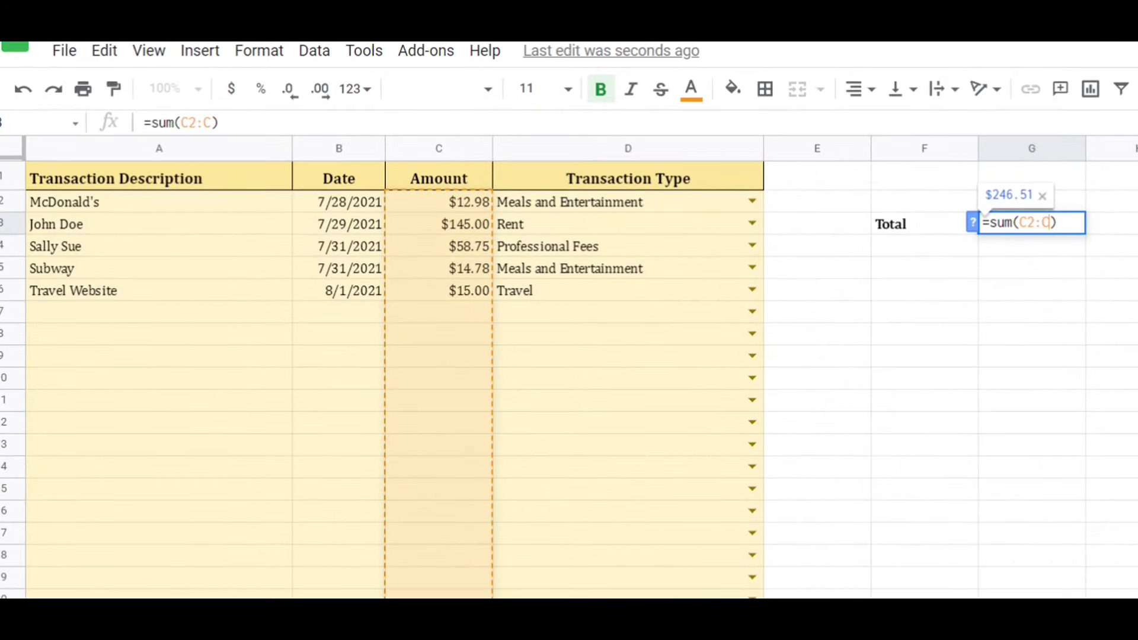
pyautogui.write('6')
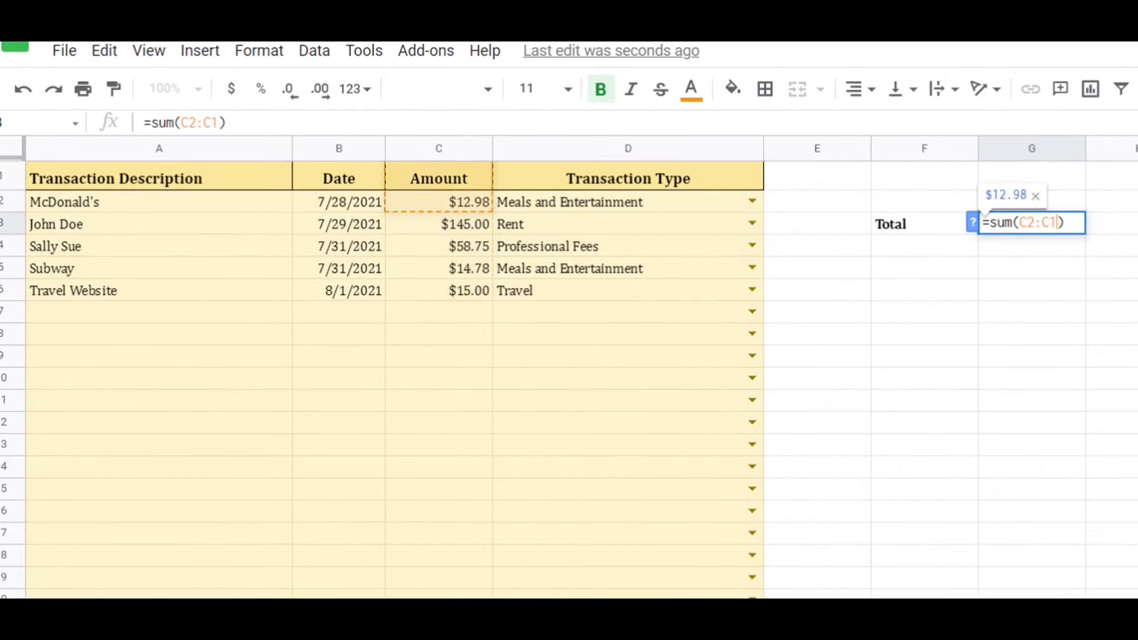
pyautogui.press('Return')
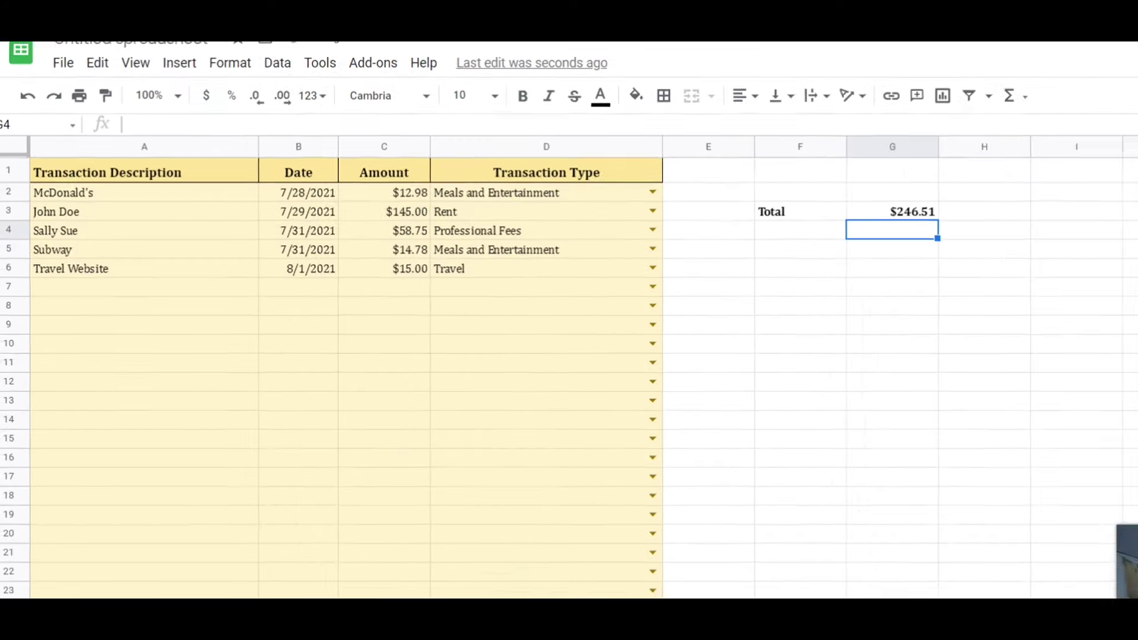
# Step: Add a McDonald's transaction in row 7 with date 8/1/2021 and amount 20
pyautogui.click(167, 316)
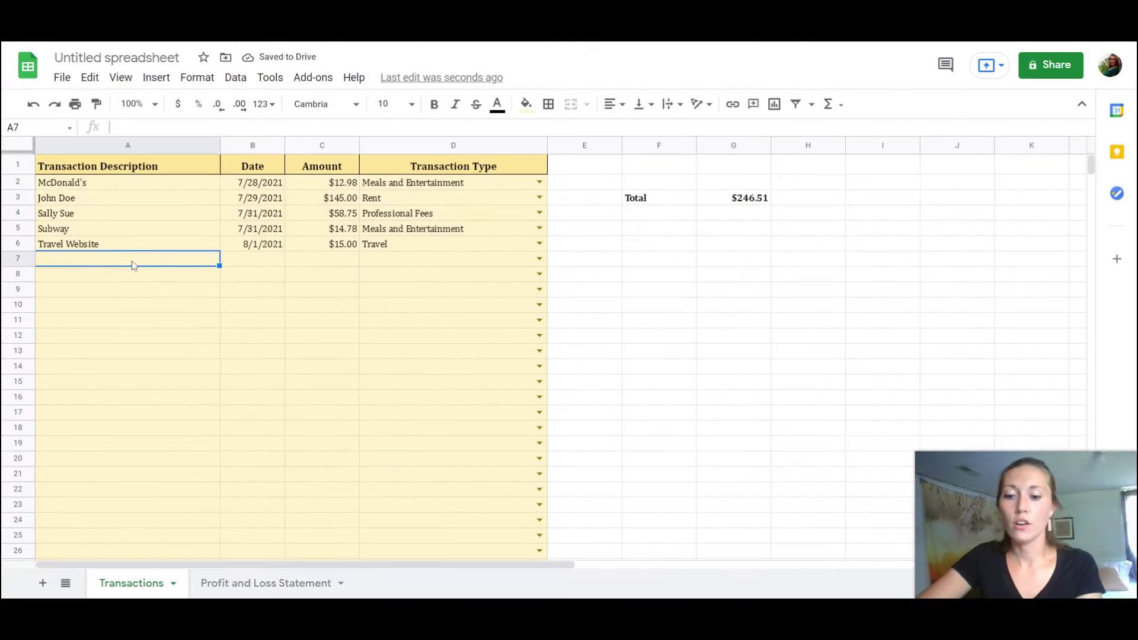
pyautogui.write('McD')
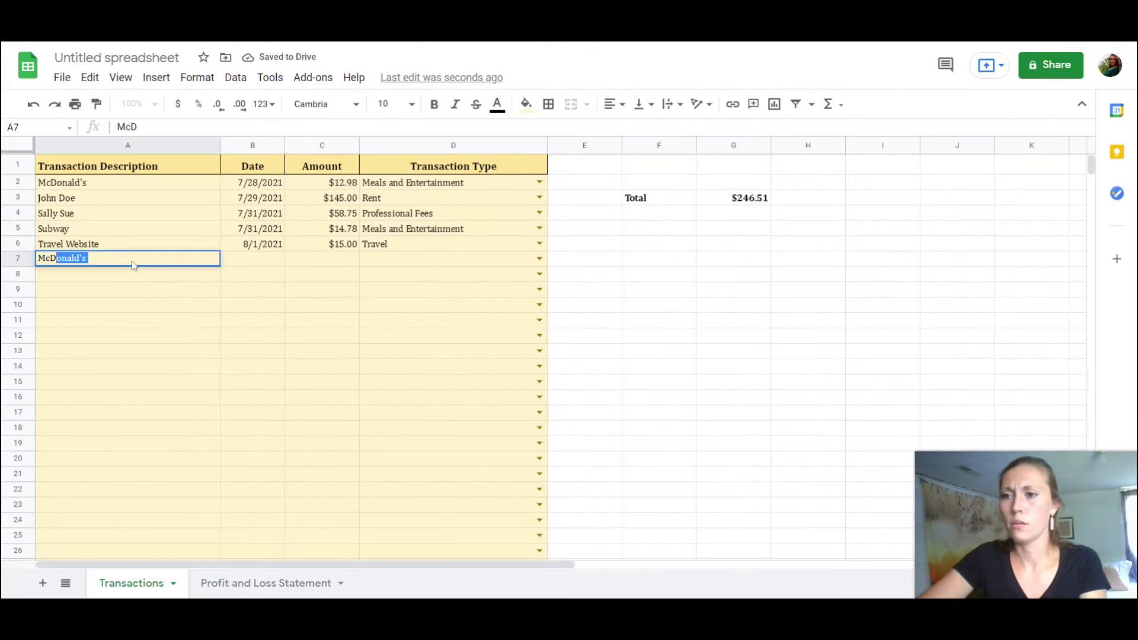
pyautogui.press('Tab')
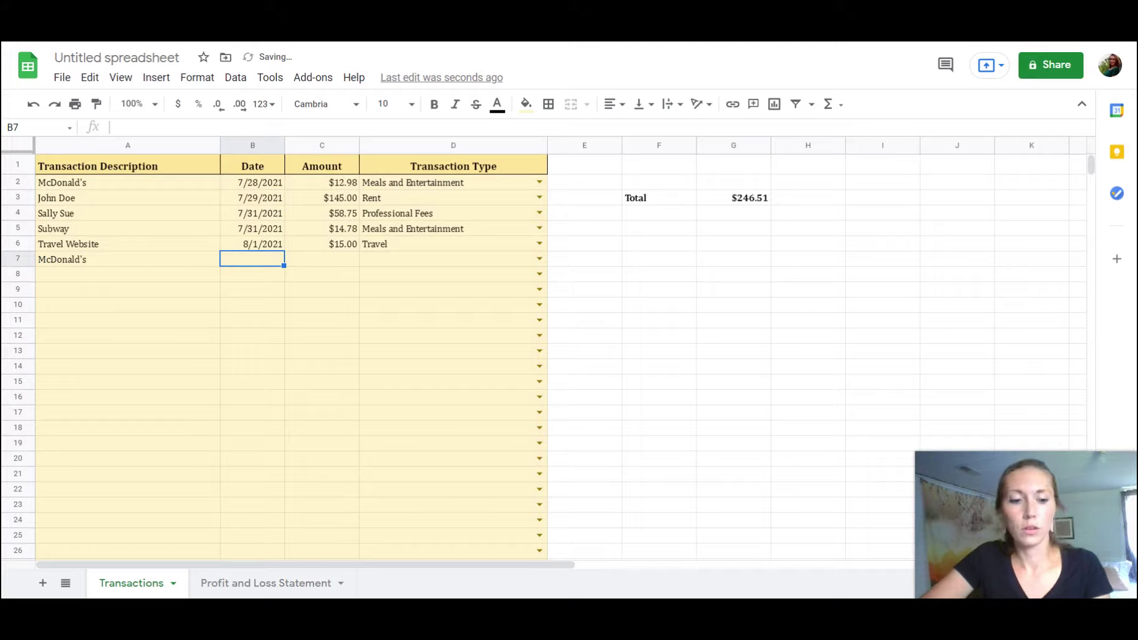
pyautogui.write('8/1/202')
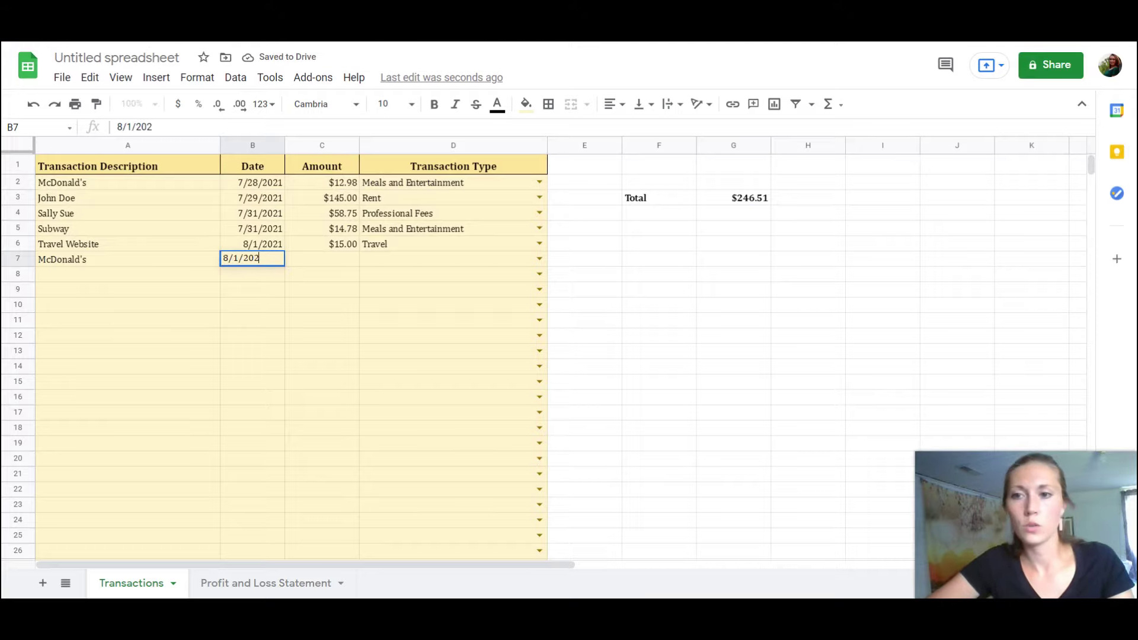
pyautogui.write('1')
pyautogui.press('Tab')
pyautogui.write('20')
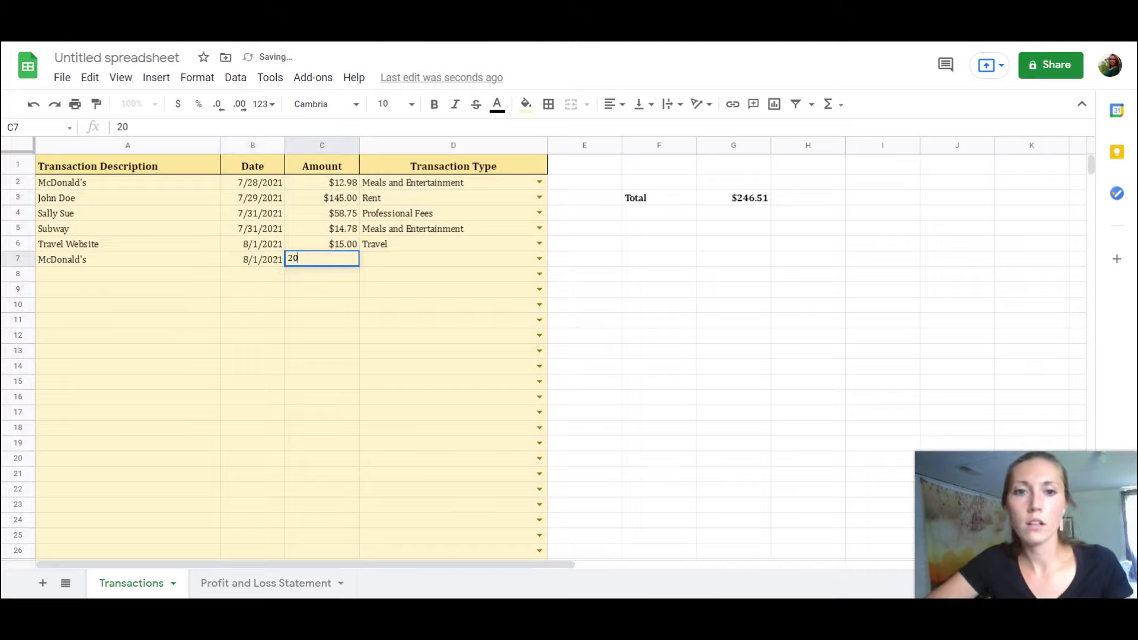
pyautogui.press('Return')
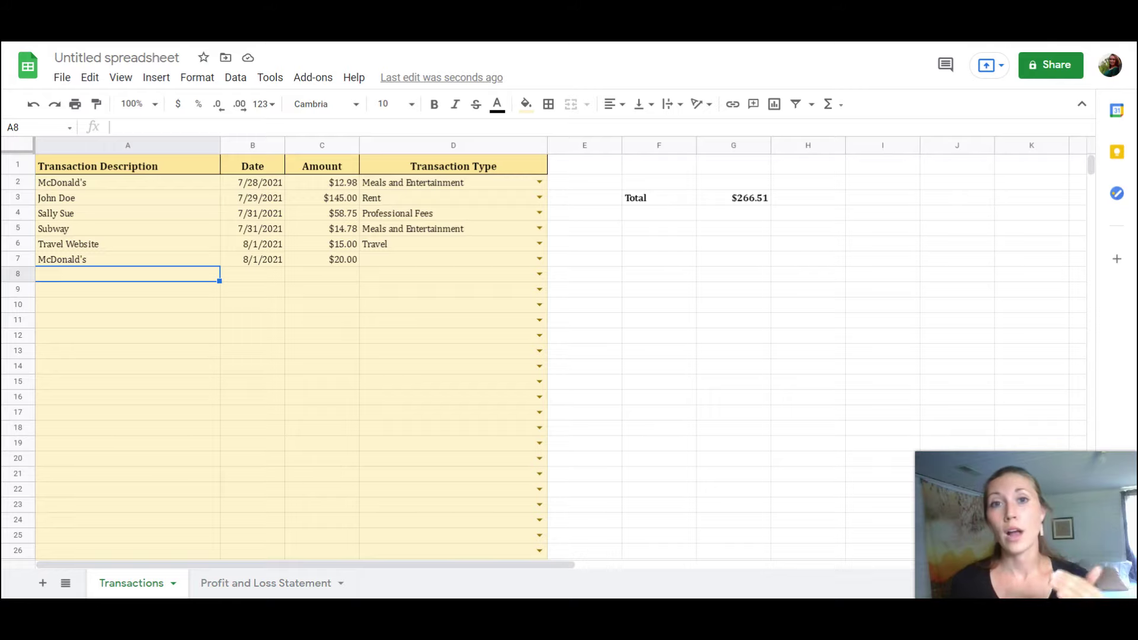
# Step: Label cell F4, directly below the Total label, as Subtotal
pyautogui.click(678, 218)
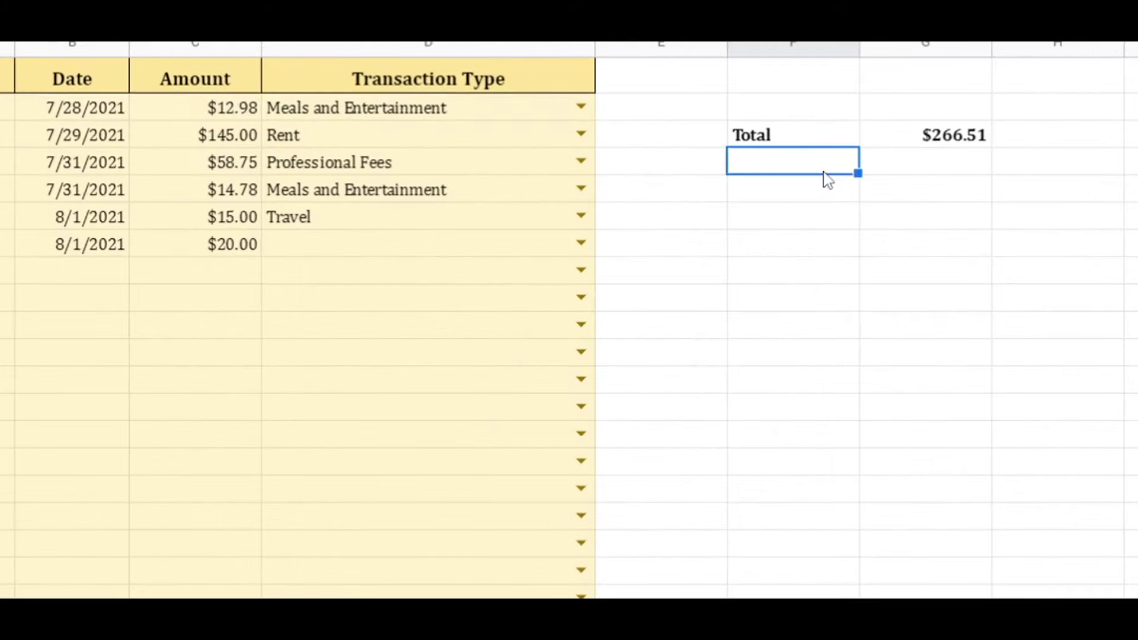
pyautogui.write('Subtoat')
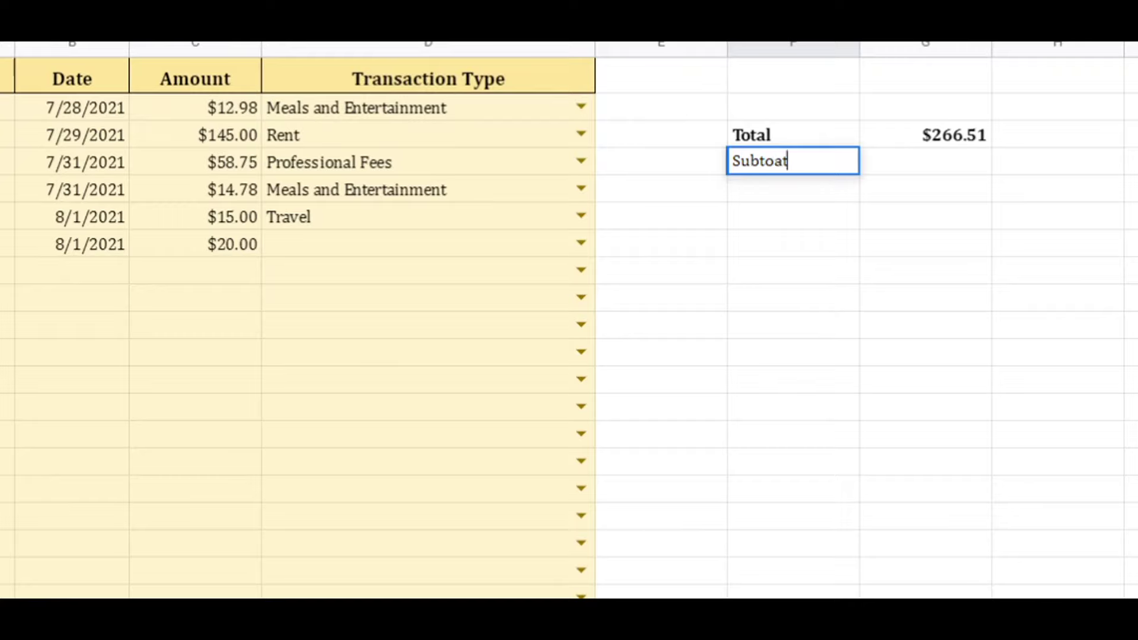
pyautogui.press('BackSpace')
pyautogui.write('tal')
pyautogui.press('Tab')
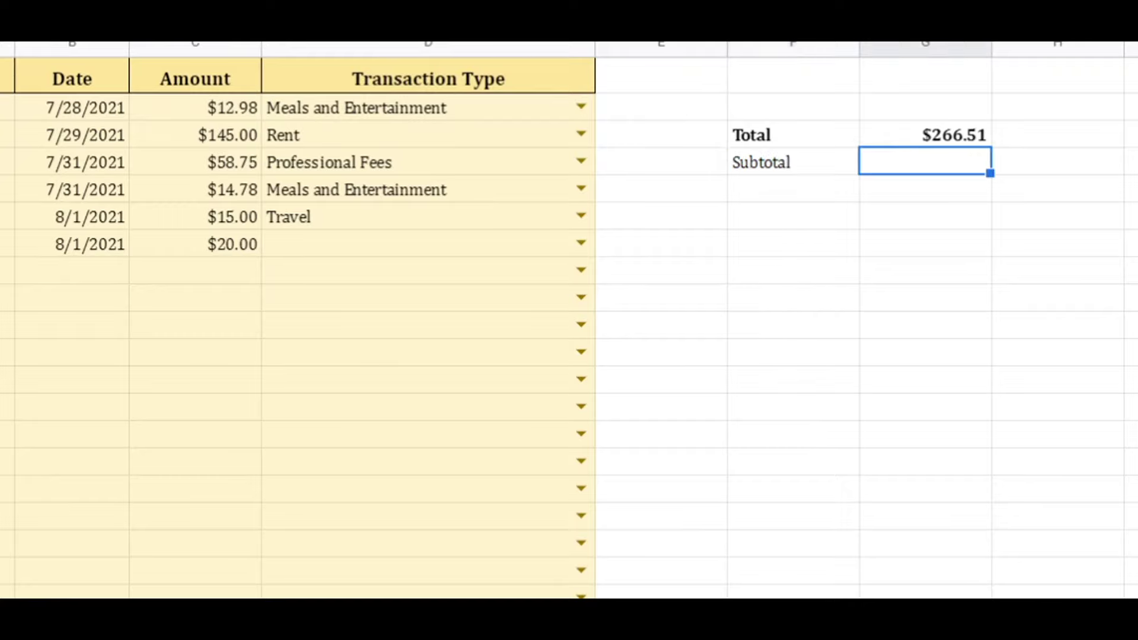
# Step: Enter a formula in G4 that subtracts the Professional Fees amount in C4 from the total in G3
pyautogui.write('=')
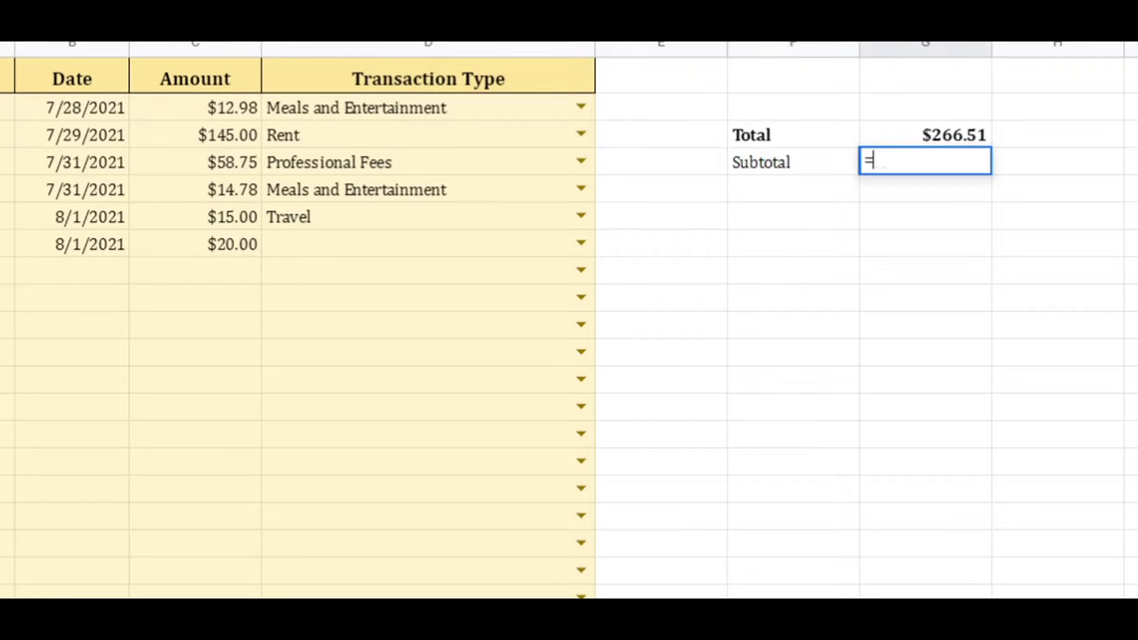
pyautogui.click(921, 140)
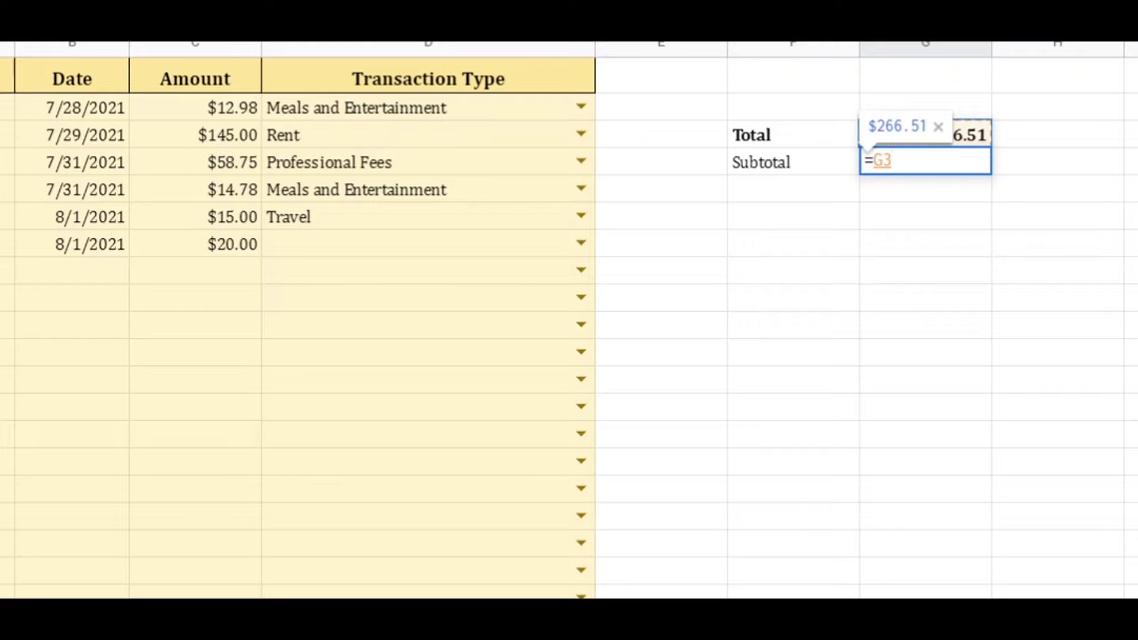
pyautogui.write('-')
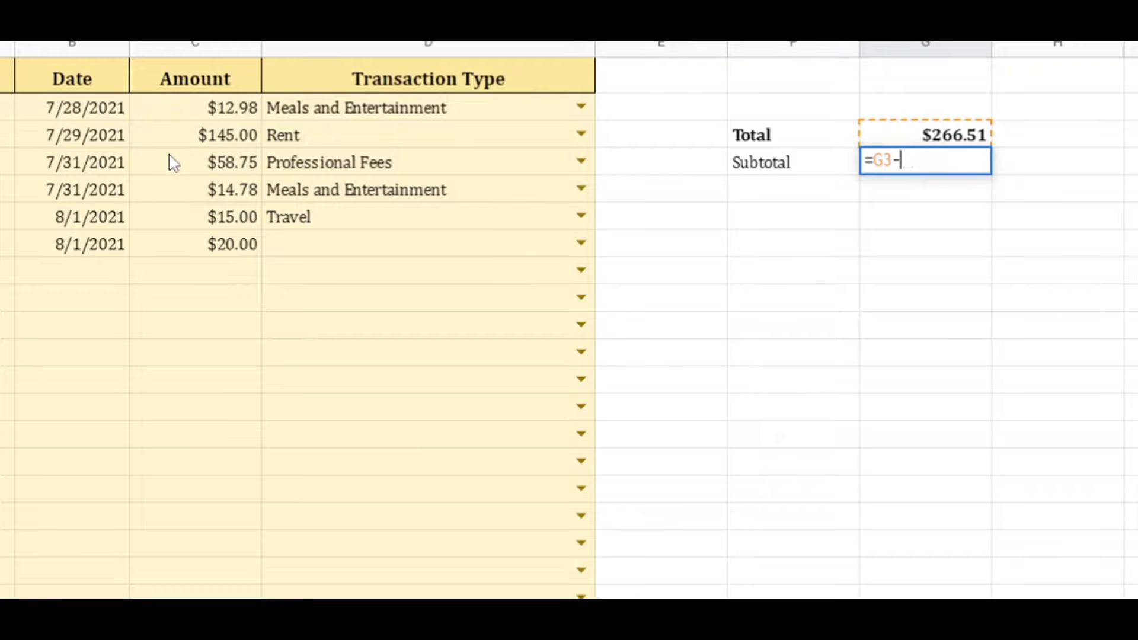
pyautogui.click(193, 166)
pyautogui.press('Return')
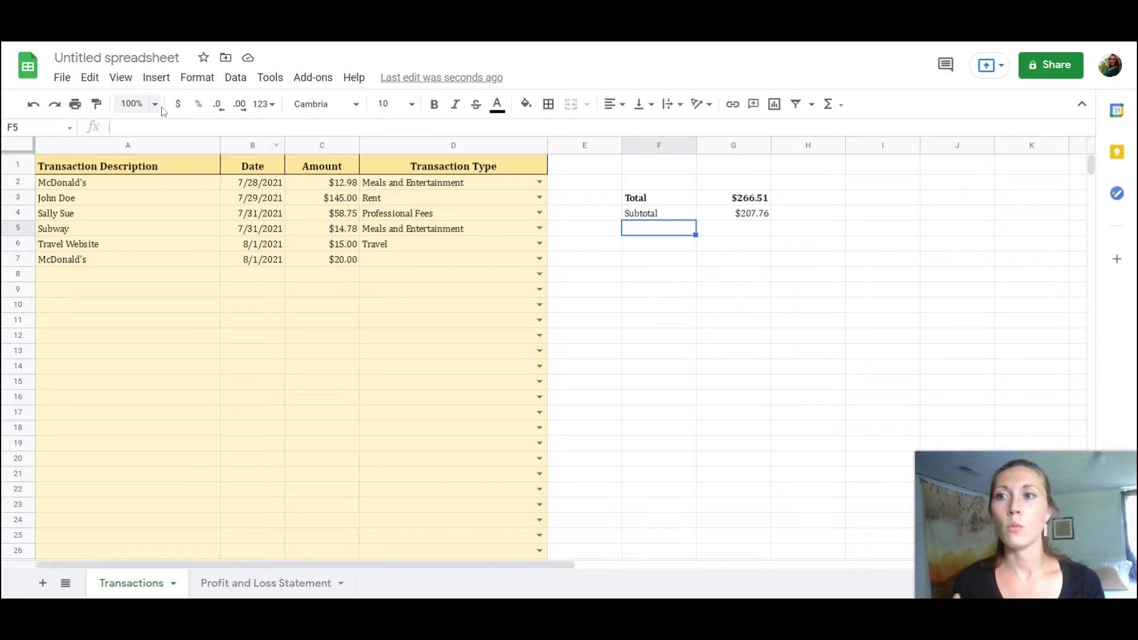
# Step: Rename the spreadsheet as Playground Bookkeeping
pyautogui.click(95, 58)
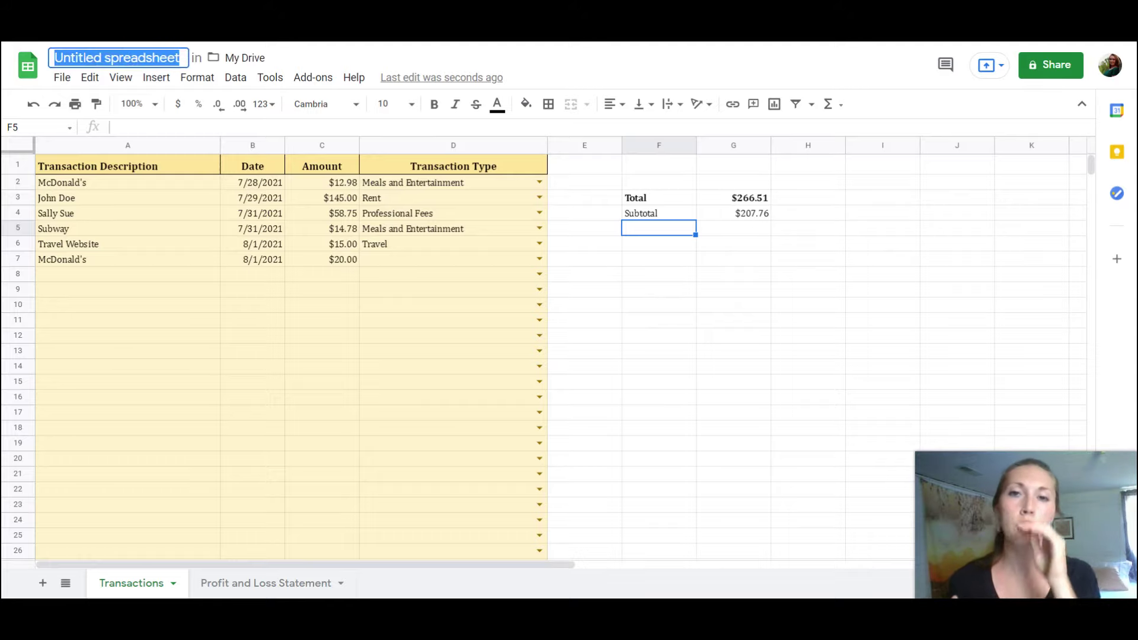
pyautogui.write('Pay')
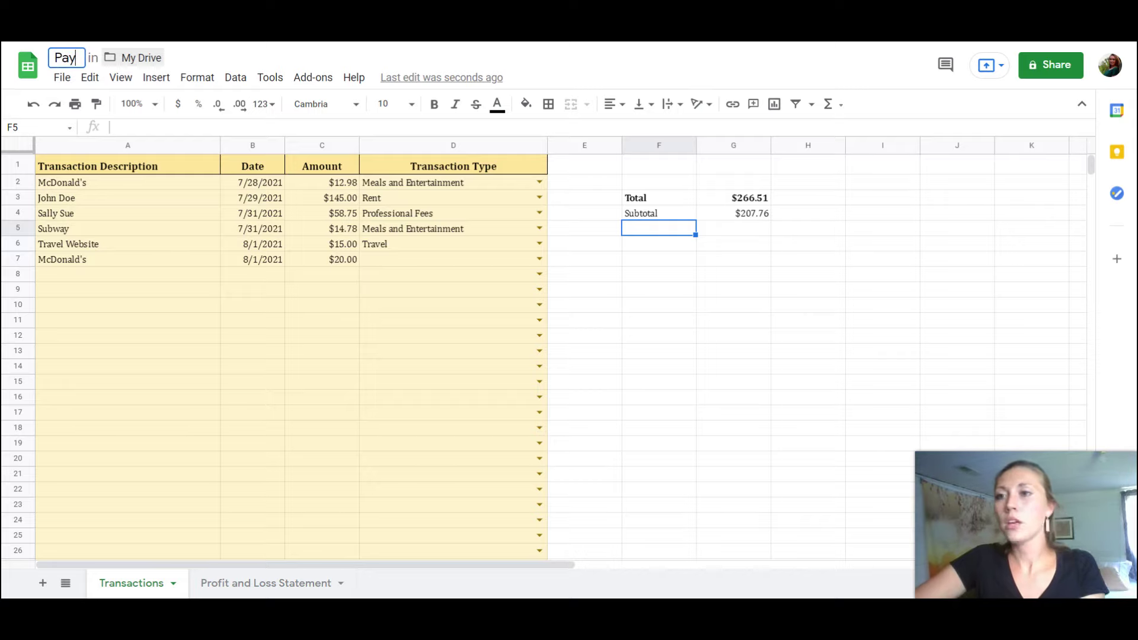
pyautogui.press('BackSpace')
pyautogui.press('BackSpace')
pyautogui.write('layground ')
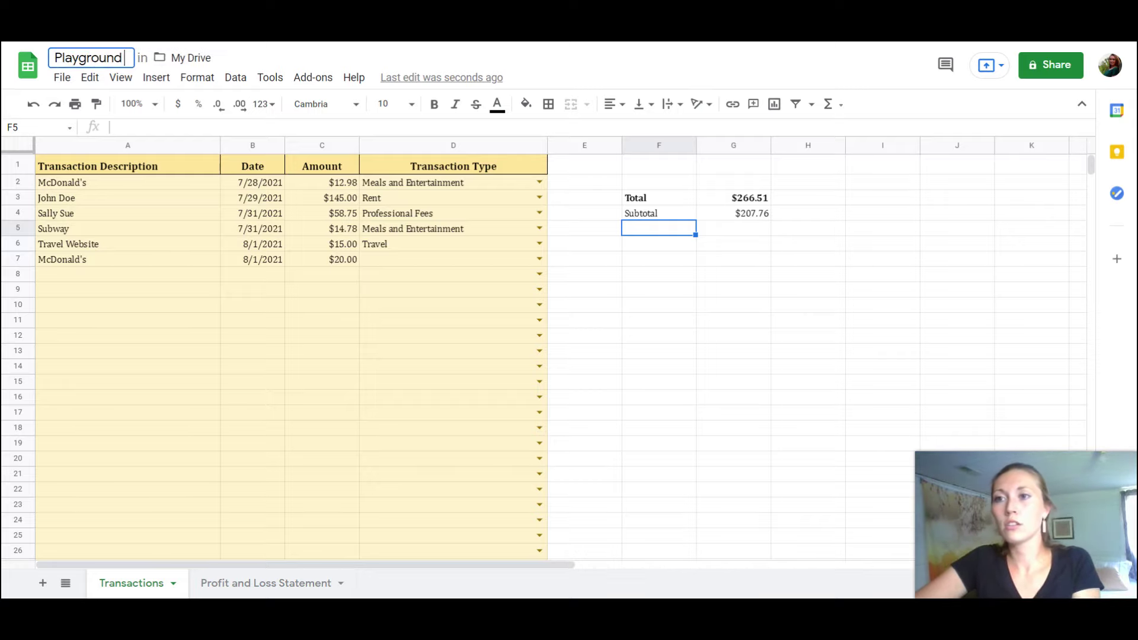
pyautogui.write('Bookkeeping')
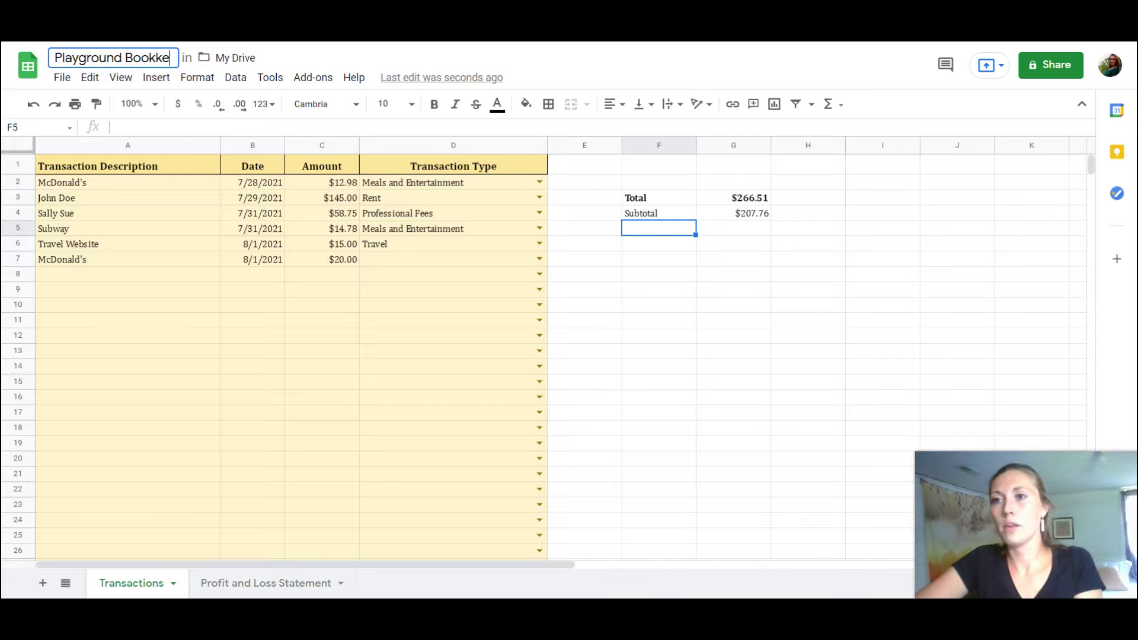
pyautogui.press('Return')
# Step: Open the Profit and Loss Statement sheet and look over the expense categories in column A
pyautogui.click(260, 217)
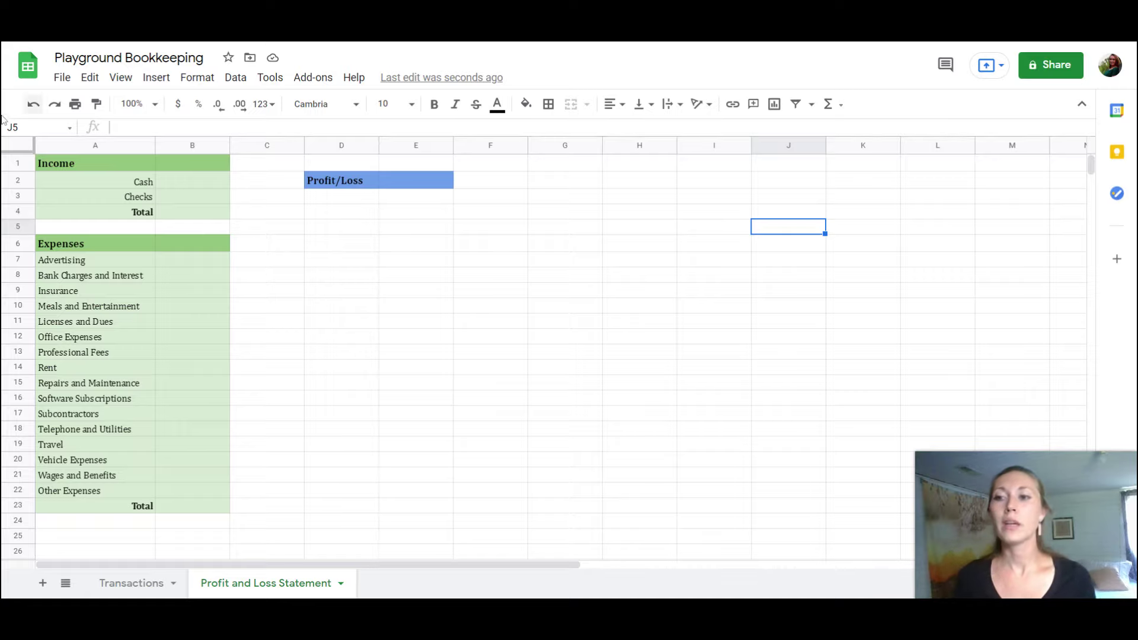
pyautogui.click(106, 265)
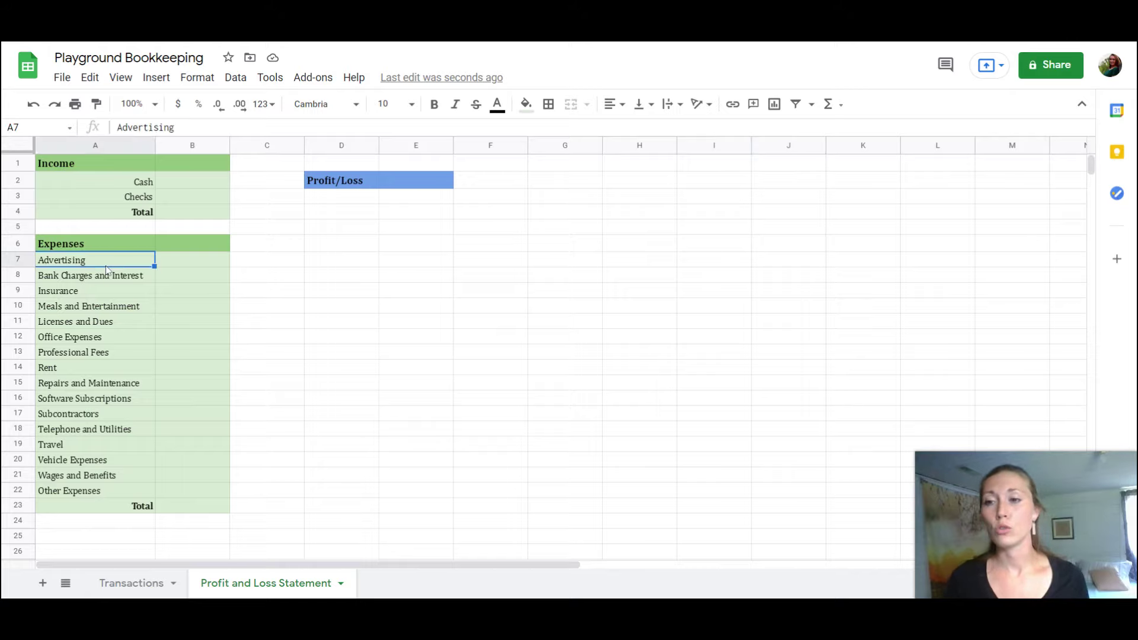
pyautogui.click(104, 339)
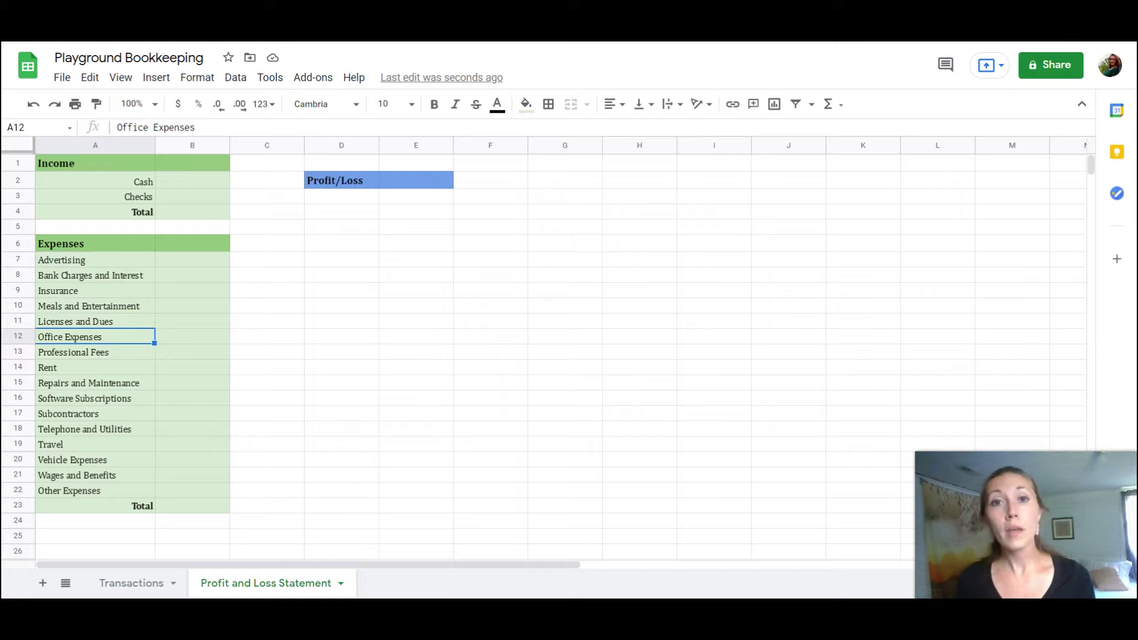
pyautogui.click(104, 385)
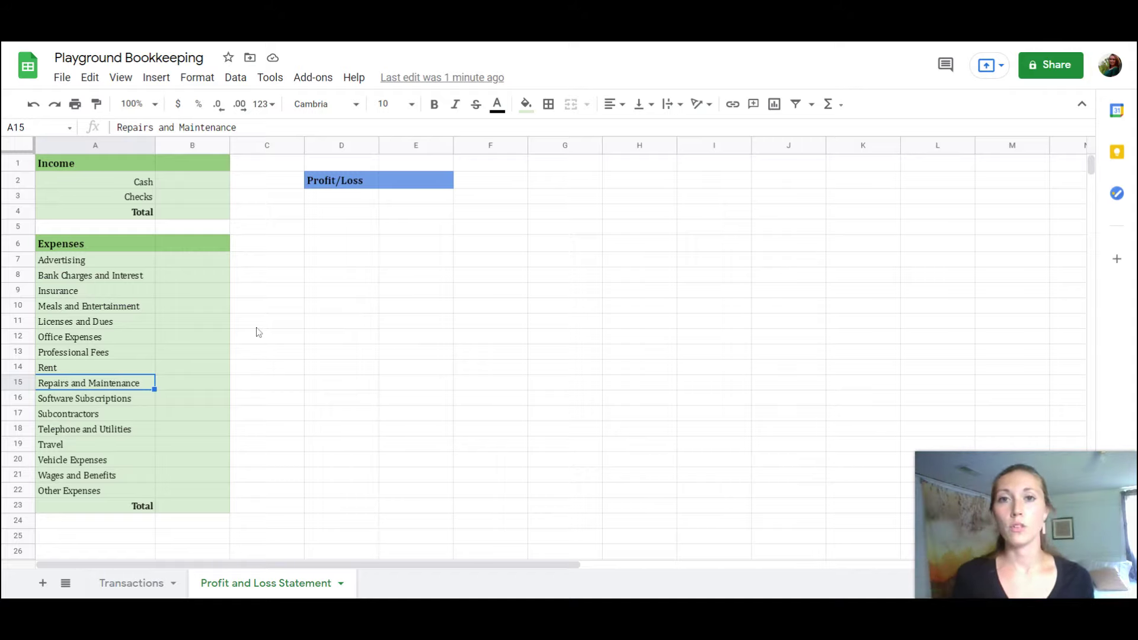
# Step: Enter sumif(Transactions!D2:D100,"Advertising",Transactions!C2:C100) as plain text in E11, without an equals sign
pyautogui.click(418, 327)
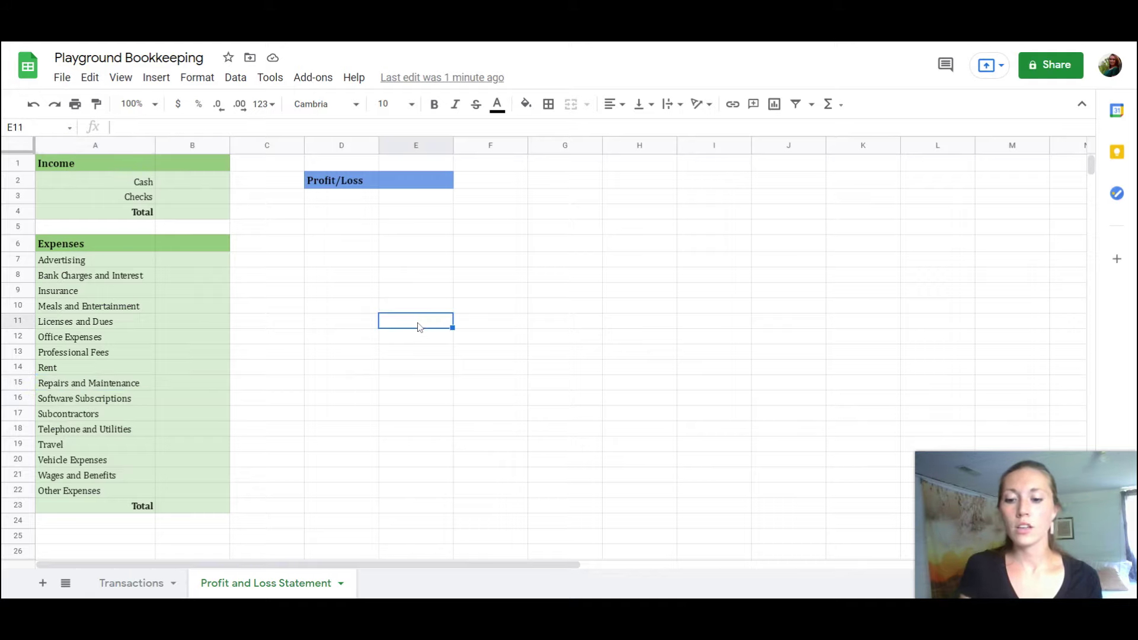
pyautogui.hotkey('ctrl', 'v')
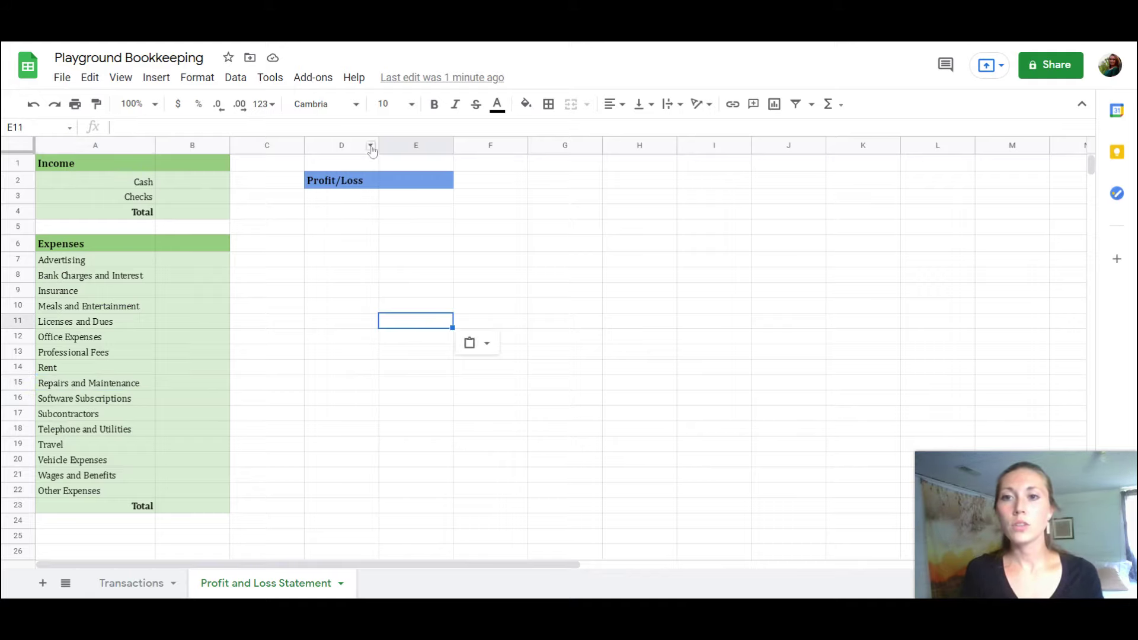
pyautogui.press('Return')
pyautogui.write('sumif(Transactions!D2:D100,"Advertising",Transactions!C2:C100)')
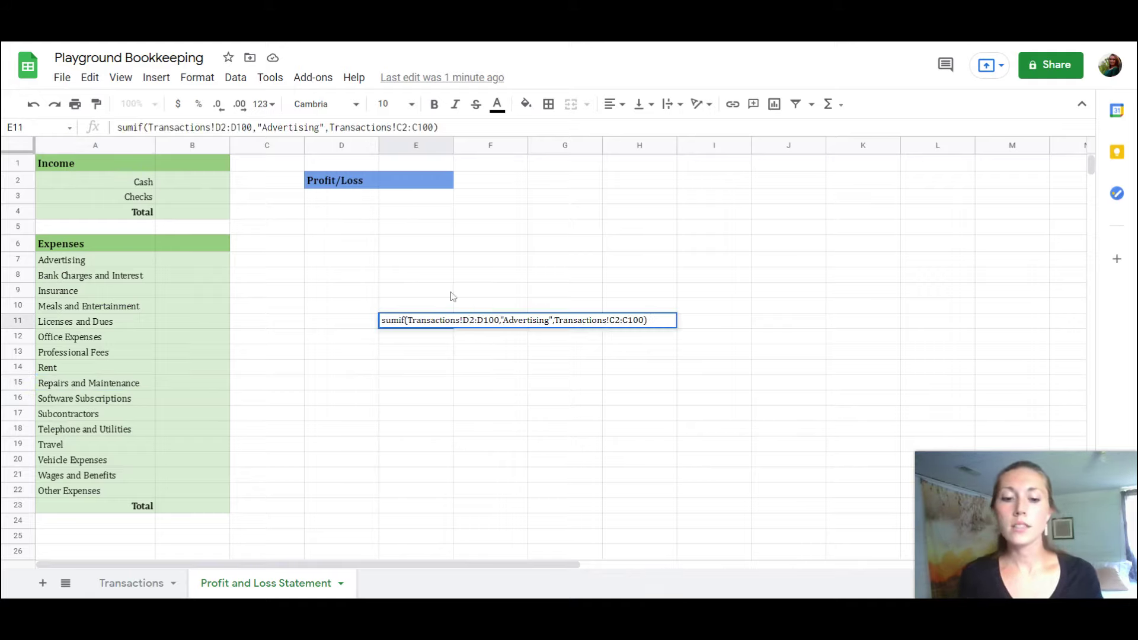
pyautogui.press('Return')
# Step: Set the font size of the sample formula text in E11 to 14
pyautogui.click(436, 326)
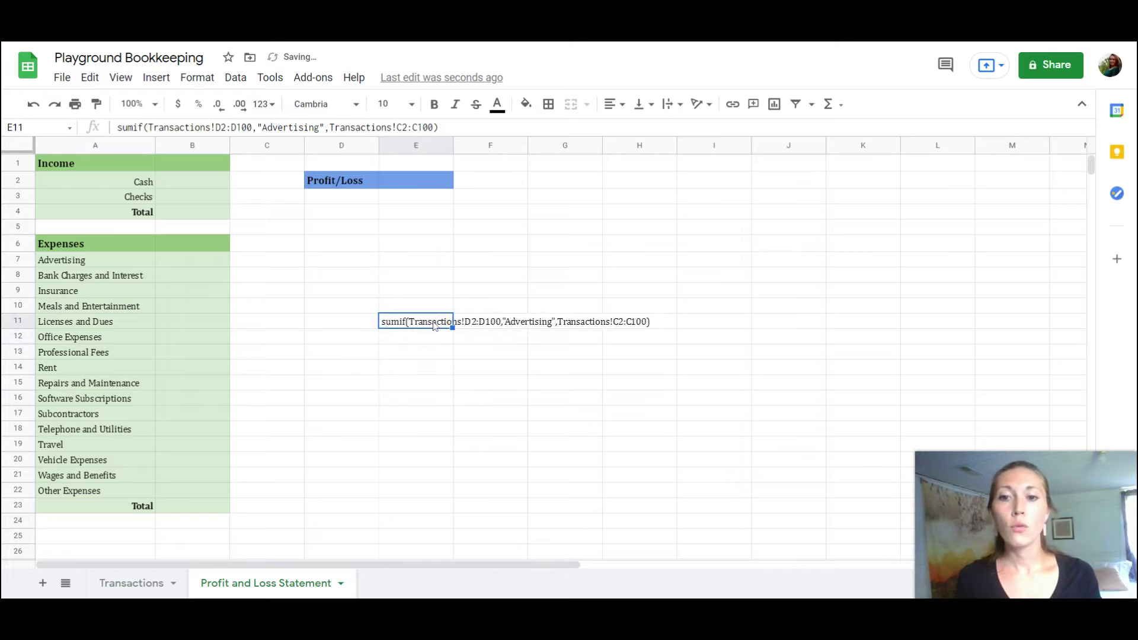
pyautogui.click(411, 104)
pyautogui.click(385, 296)
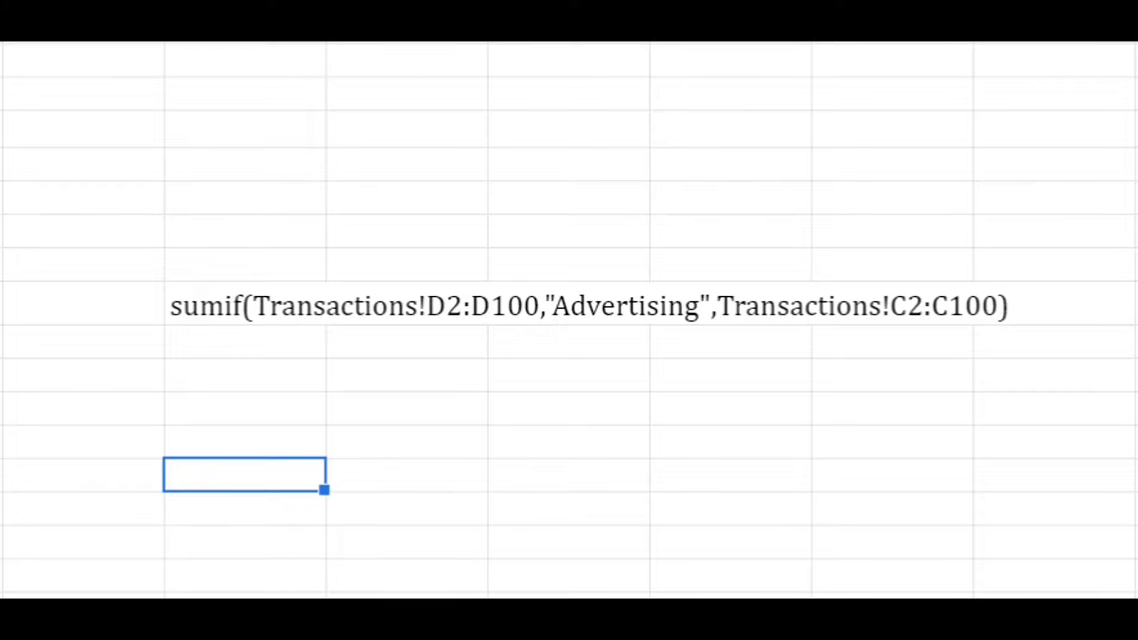
# Step: Compare the ranges in the sample sumif formula with the Transaction Type and Amount columns on the Transactions sheet
pyautogui.click(178, 309)
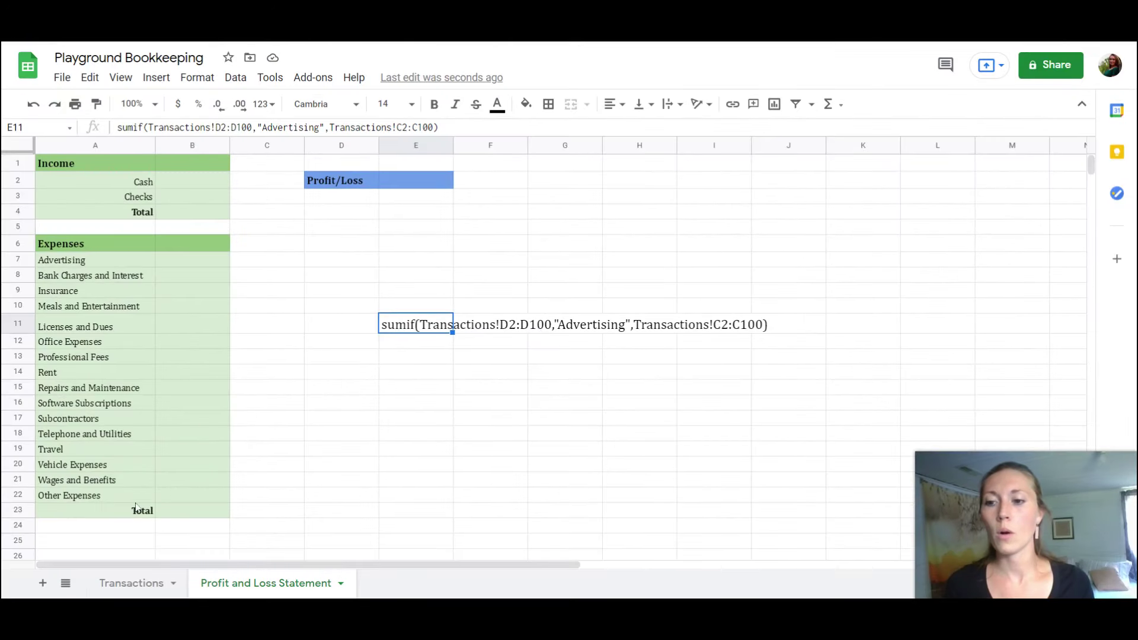
pyautogui.click(113, 585)
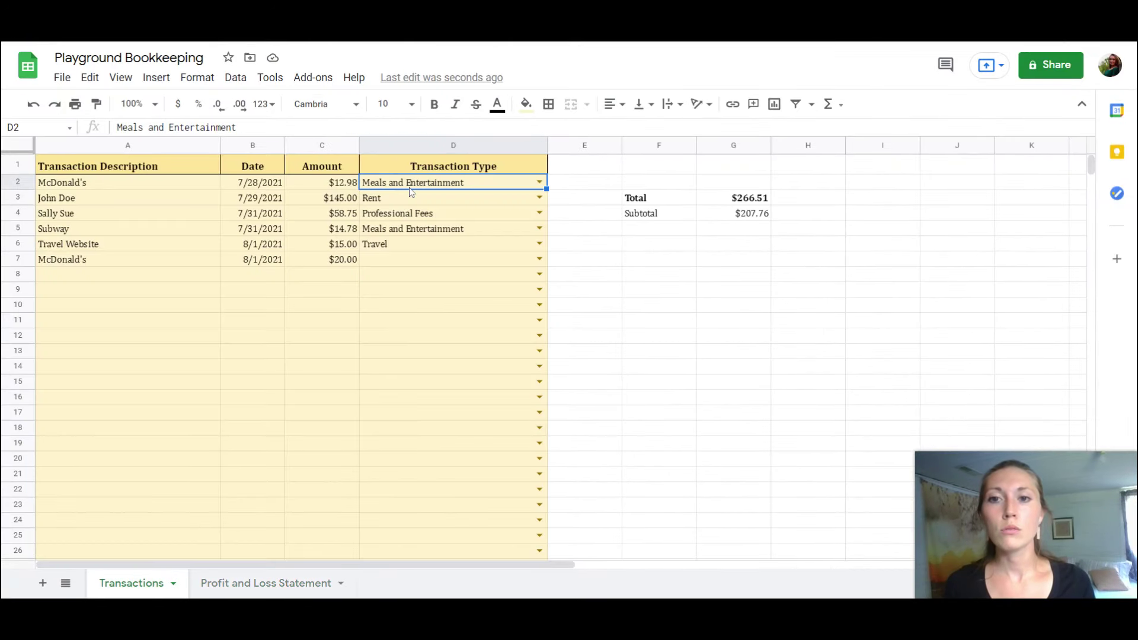
pyautogui.moveTo(409, 187); pyautogui.dragTo(430, 549)
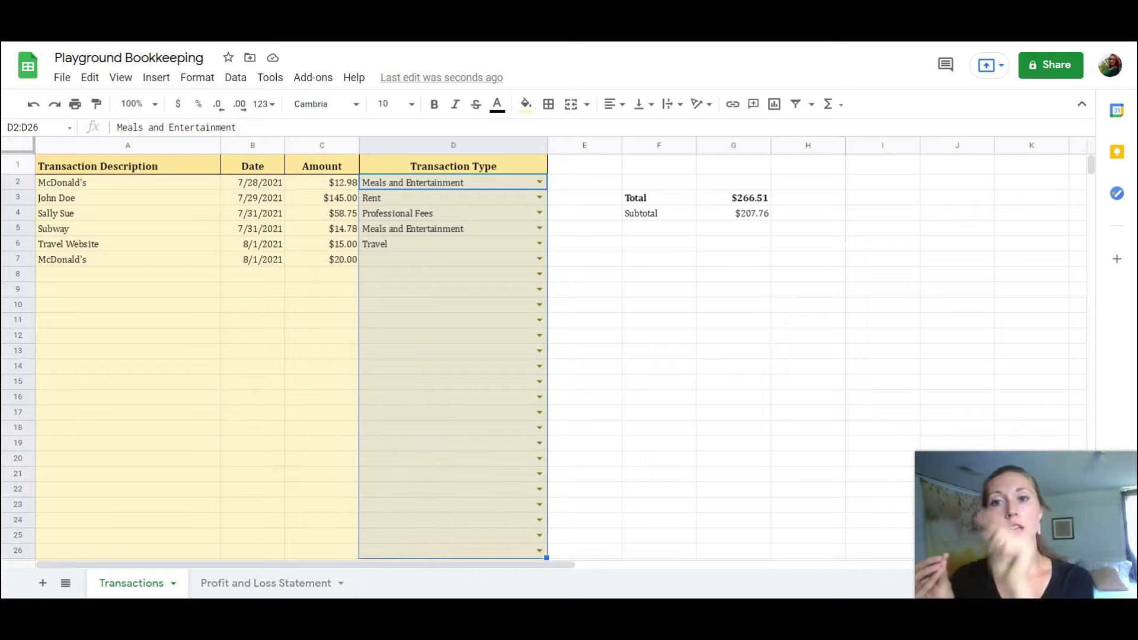
pyautogui.click(245, 584)
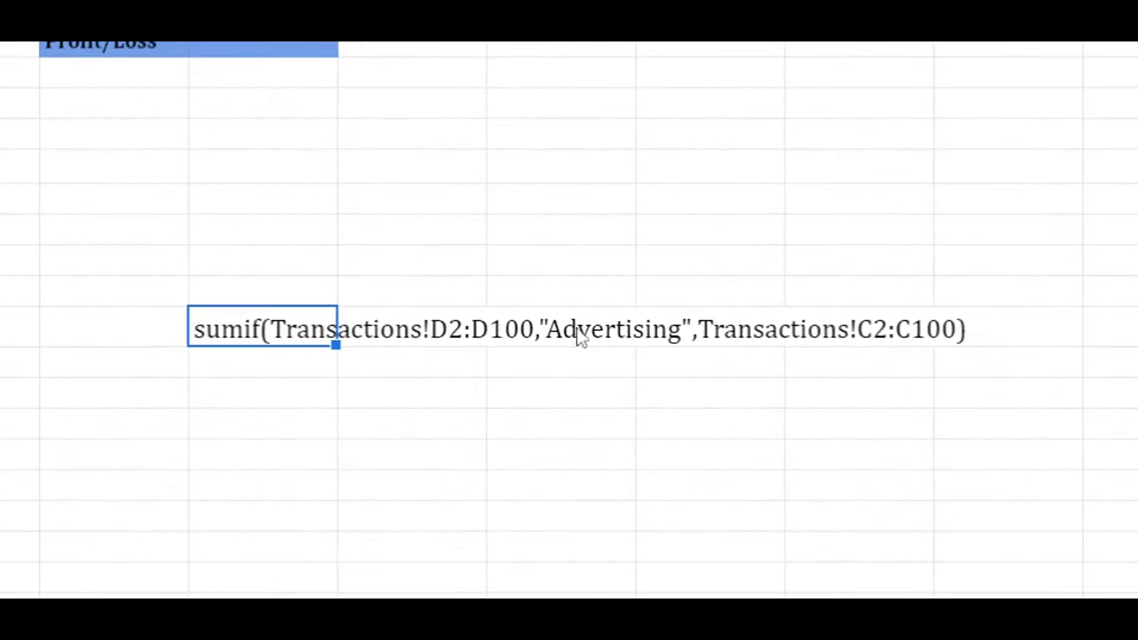
pyautogui.click(710, 338)
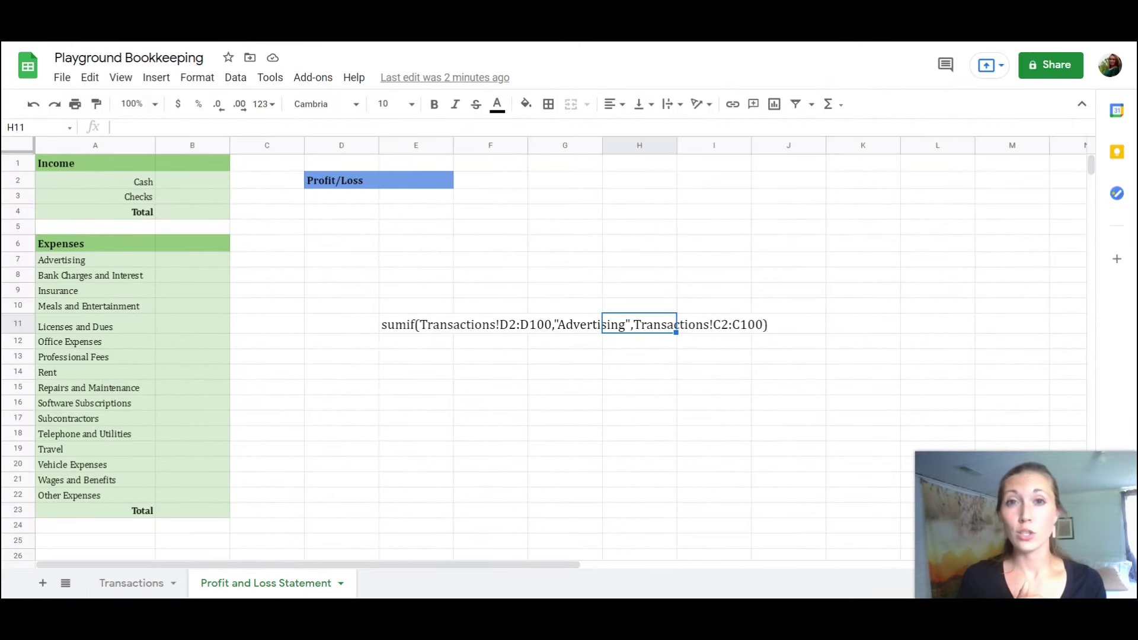
pyautogui.click(142, 583)
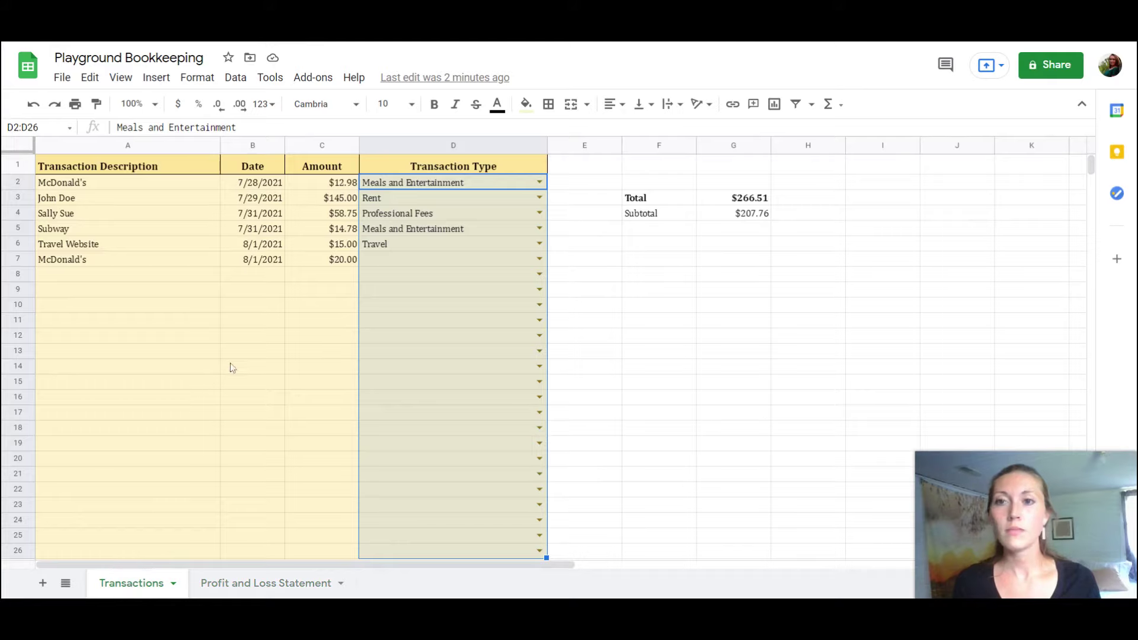
pyautogui.moveTo(304, 177); pyautogui.dragTo(336, 460)
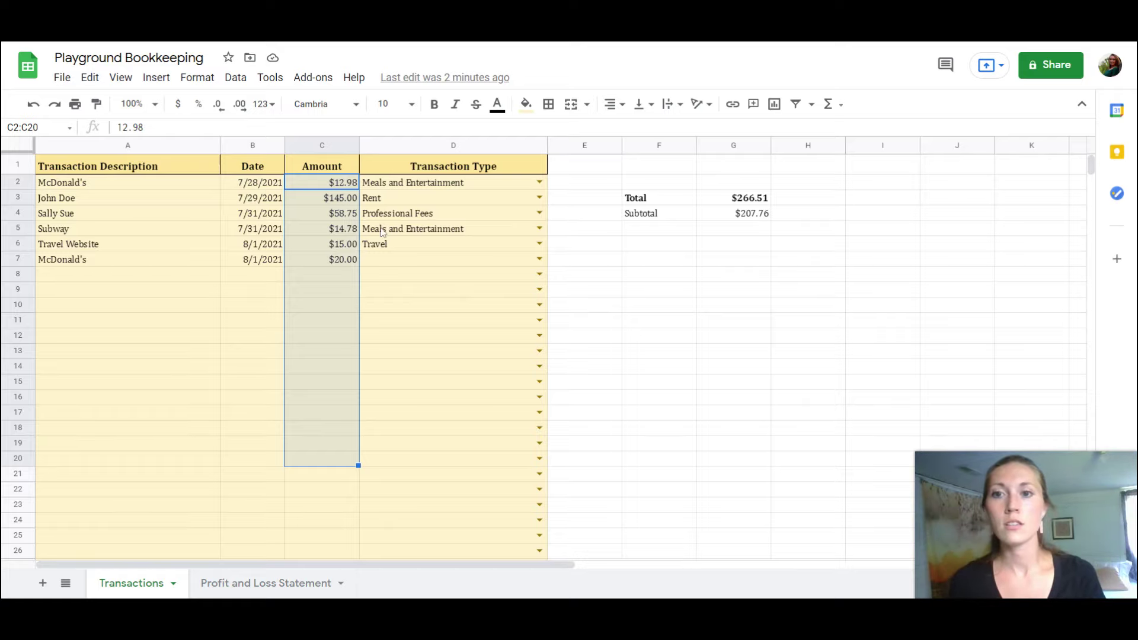
pyautogui.moveTo(394, 183); pyautogui.dragTo(404, 467)
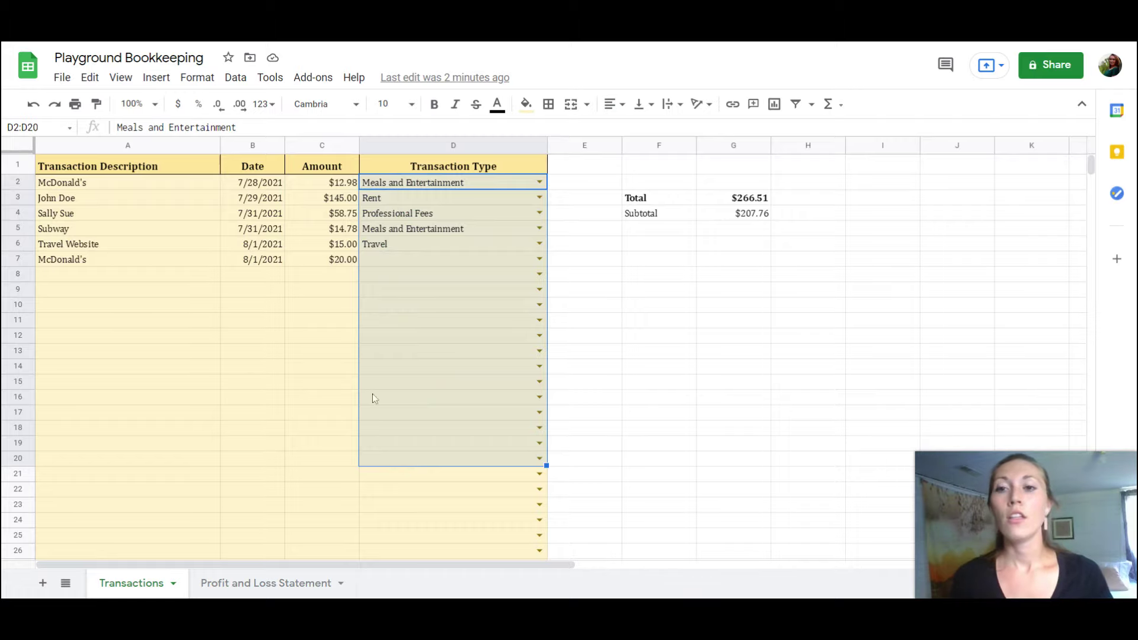
pyautogui.moveTo(318, 179); pyautogui.dragTo(307, 406)
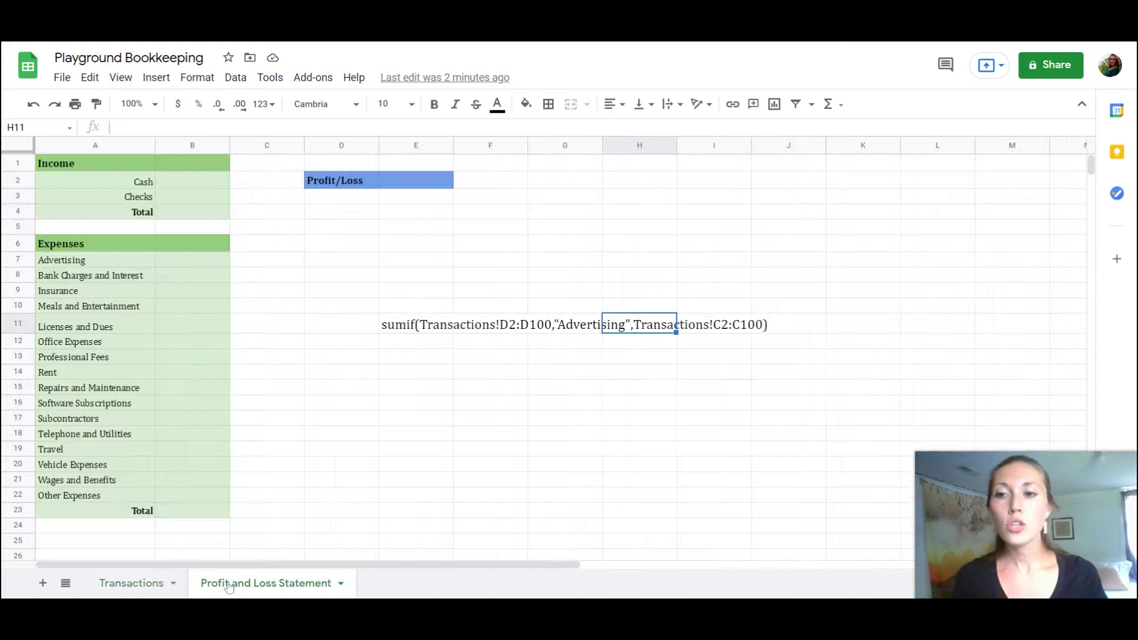
# Step: Enter =sumif(Transactions!D2:D100,"Advertising",Transactions!C2:C100) in B7 of the Profit and Loss Statement sheet for the Advertising expense
pyautogui.click(228, 587)
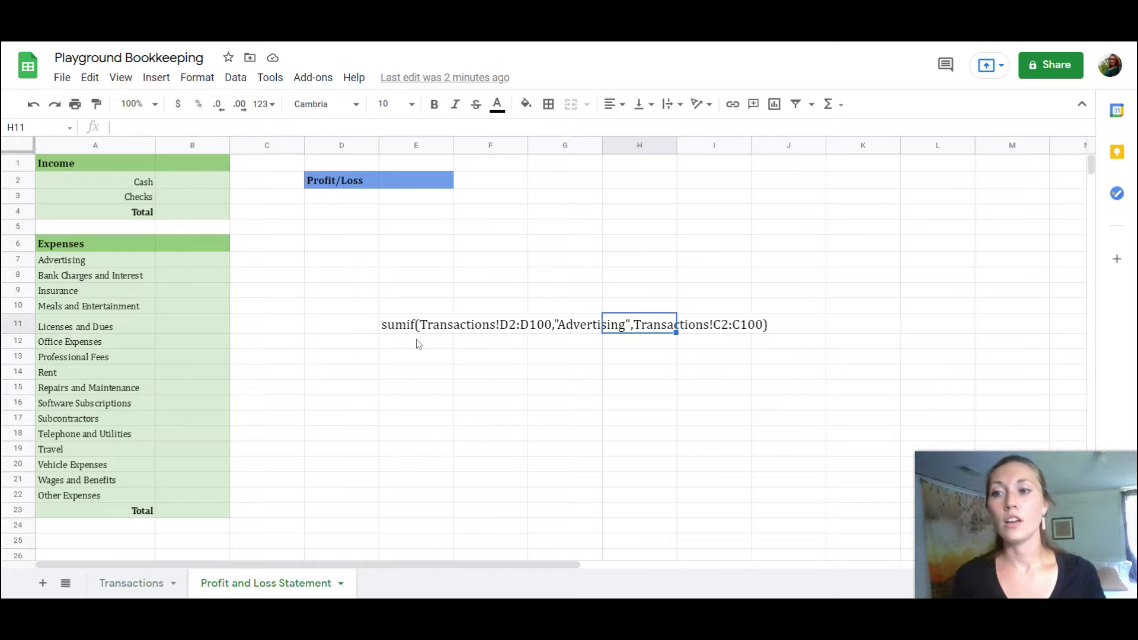
pyautogui.click(165, 259)
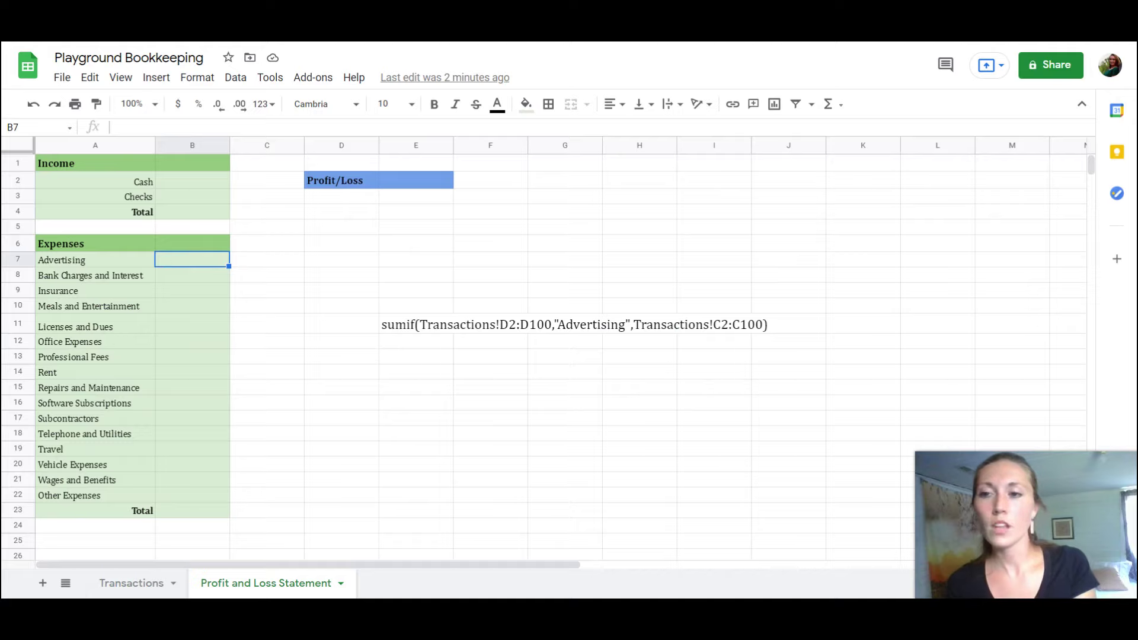
pyautogui.write('=')
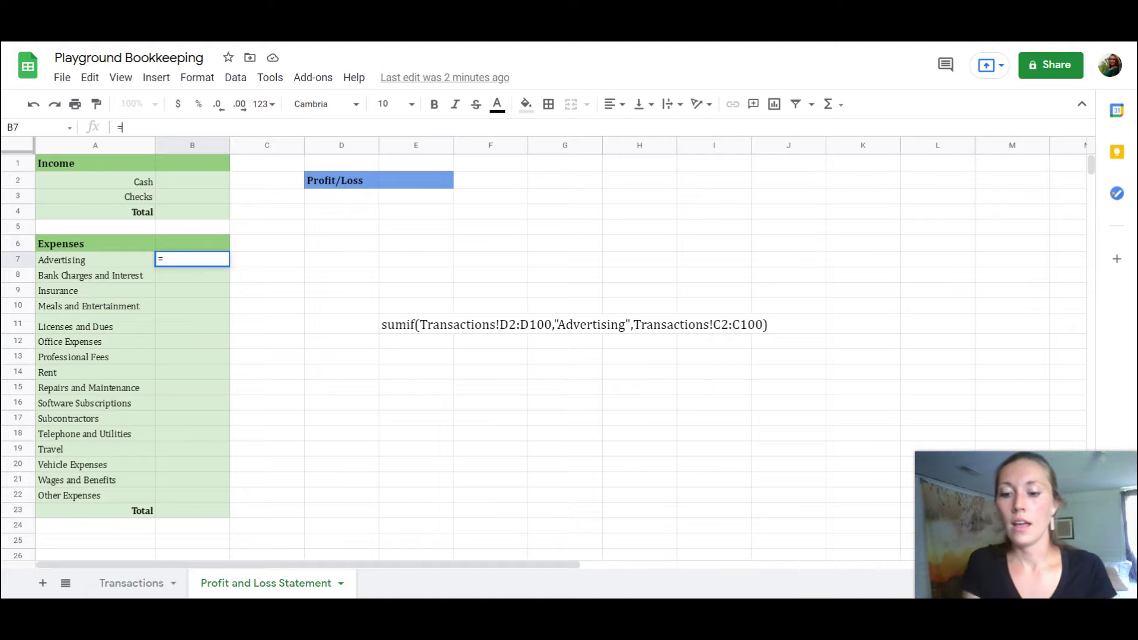
pyautogui.write('sumif(Transactions!D2:D100,"Advertising",Transactions!C2:C100)')
pyautogui.press('Return')
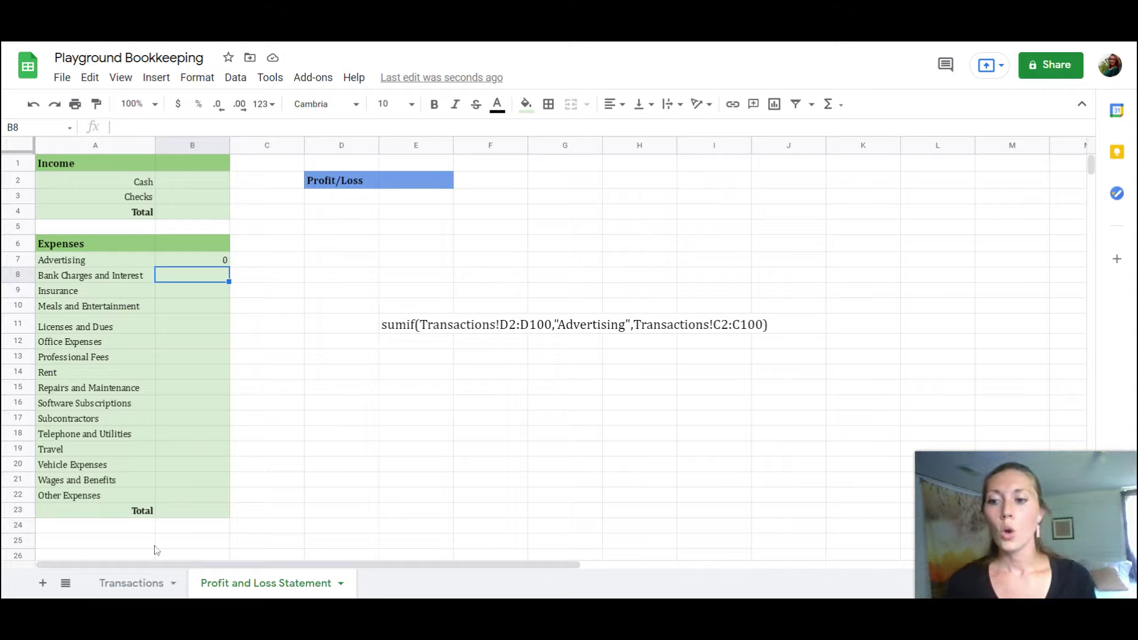
# Step: Set the transaction type of the $20.00 McDonald's entry in row 7 of the Transactions sheet to Advertising
pyautogui.click(143, 584)
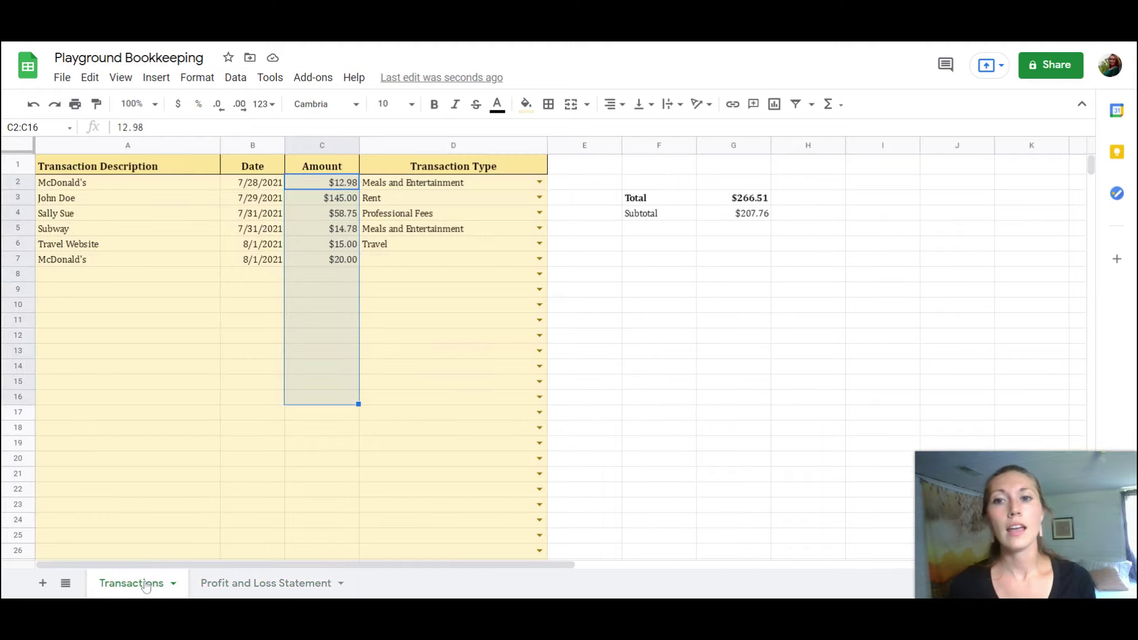
pyautogui.click(455, 307)
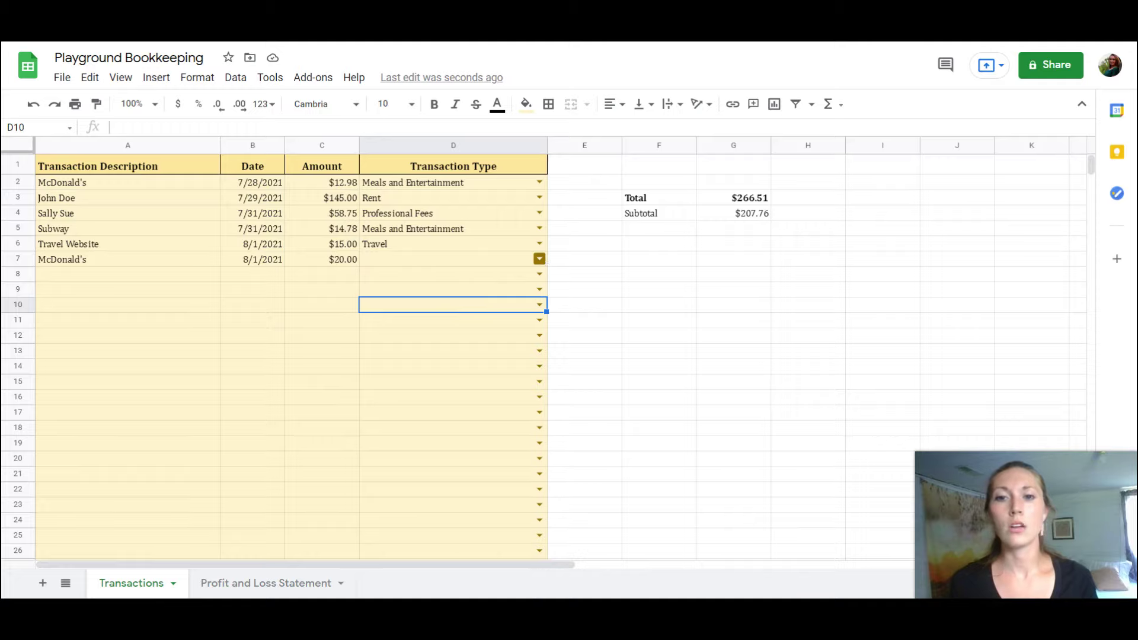
pyautogui.click(540, 259)
pyautogui.click(521, 304)
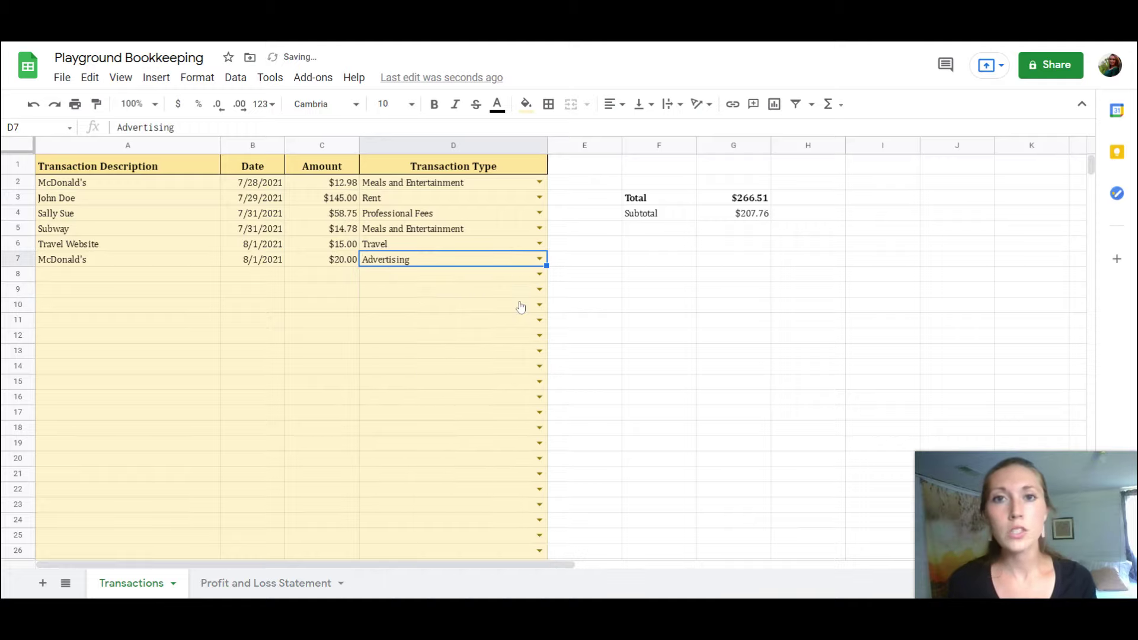
pyautogui.click(460, 336)
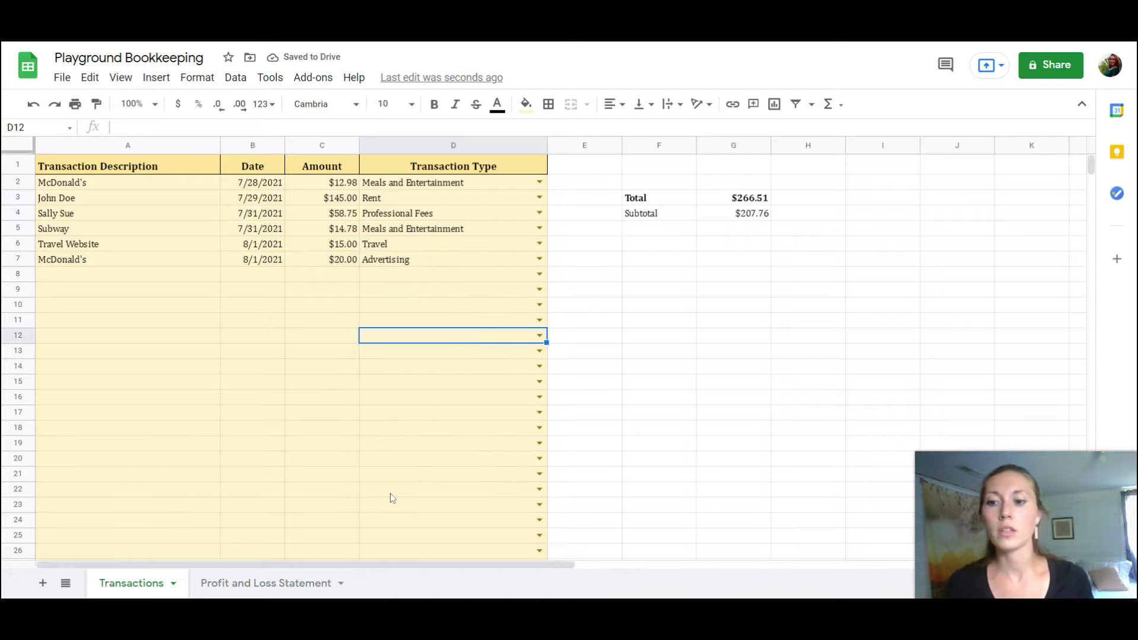
# Step: Enter =sumif(Transactions!D2:D100,"Bank Charges and Interest",Transactions!C2:C100) in B8 of the Profit and Loss Statement sheet
pyautogui.click(249, 585)
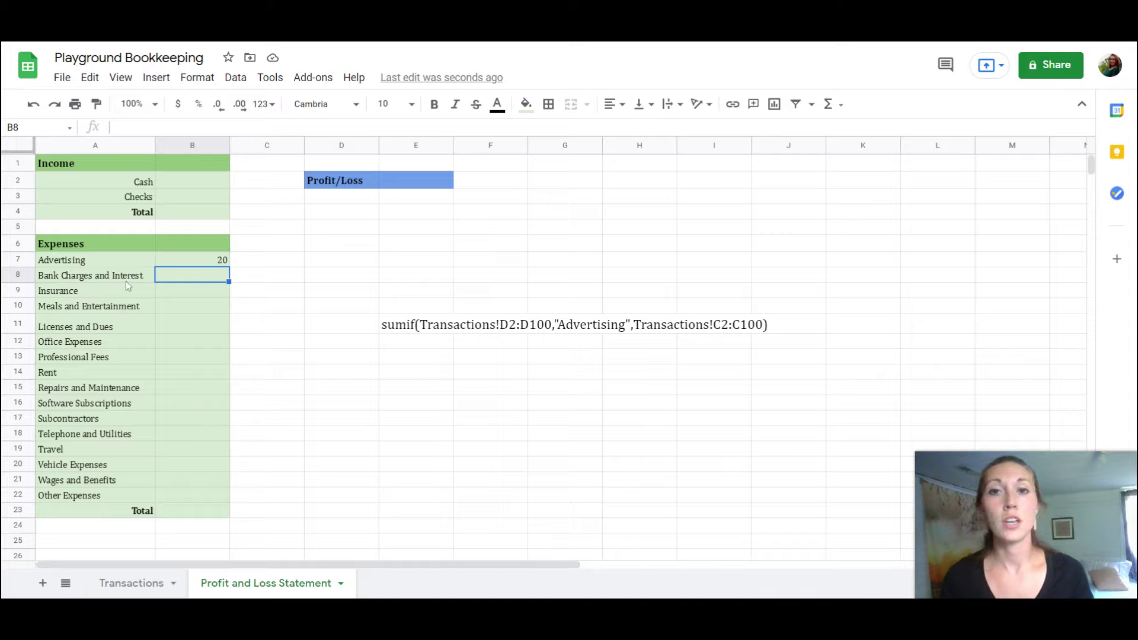
pyautogui.write('=')
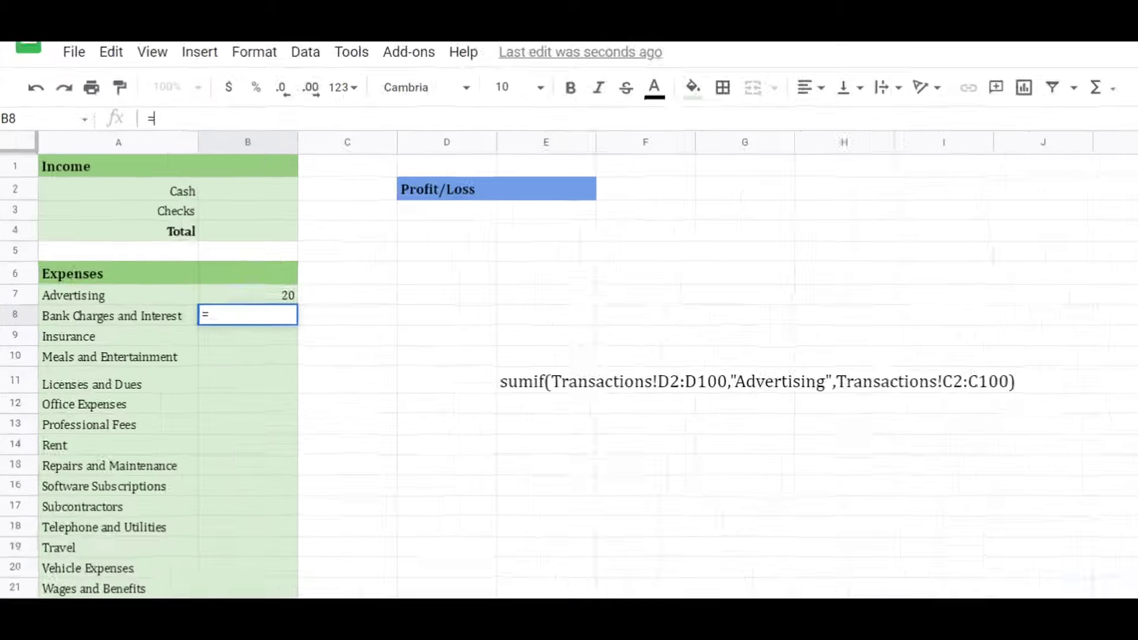
pyautogui.write('sumif(Transactions!D2:D100,"Advertising",Transactions!C2:C100)')
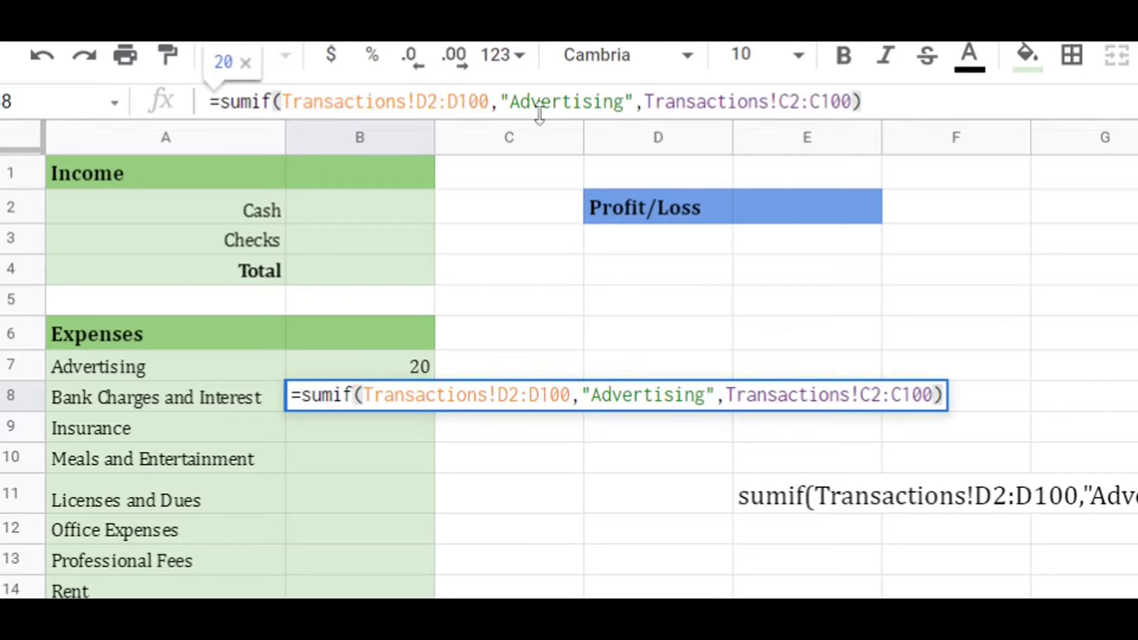
pyautogui.doubleClick(540, 107)
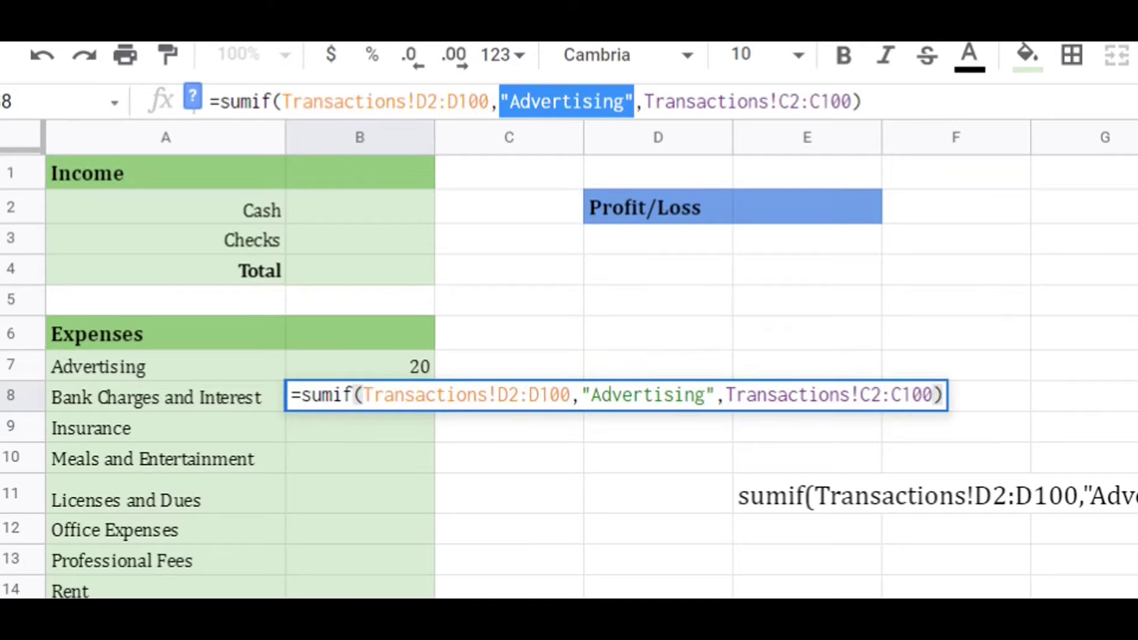
pyautogui.write('"Ba')
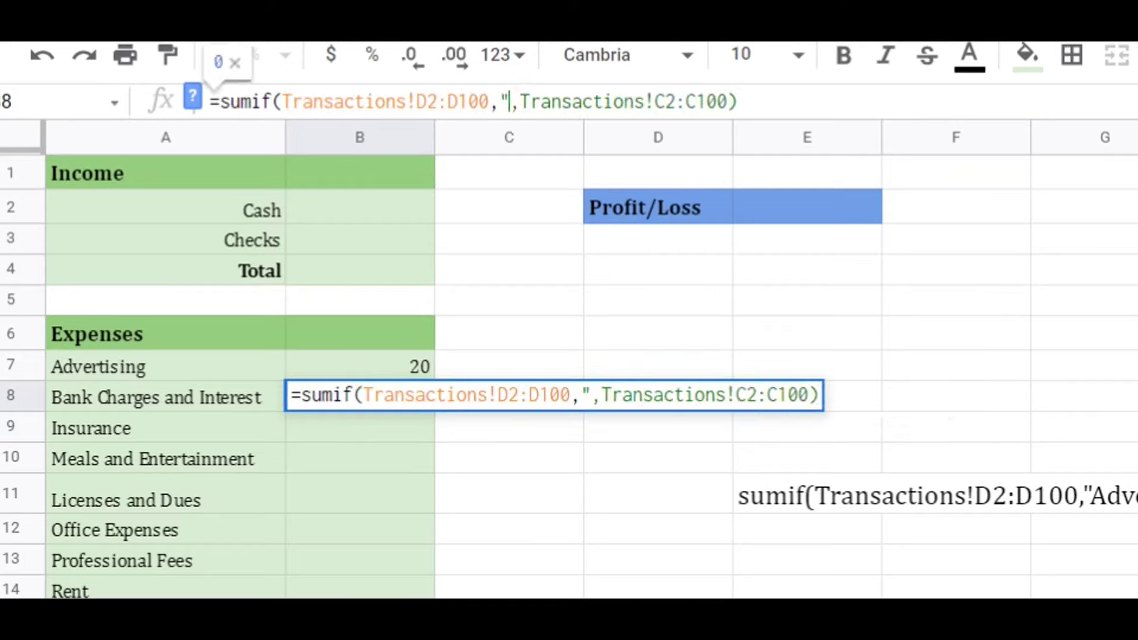
pyautogui.write('nk Charg')
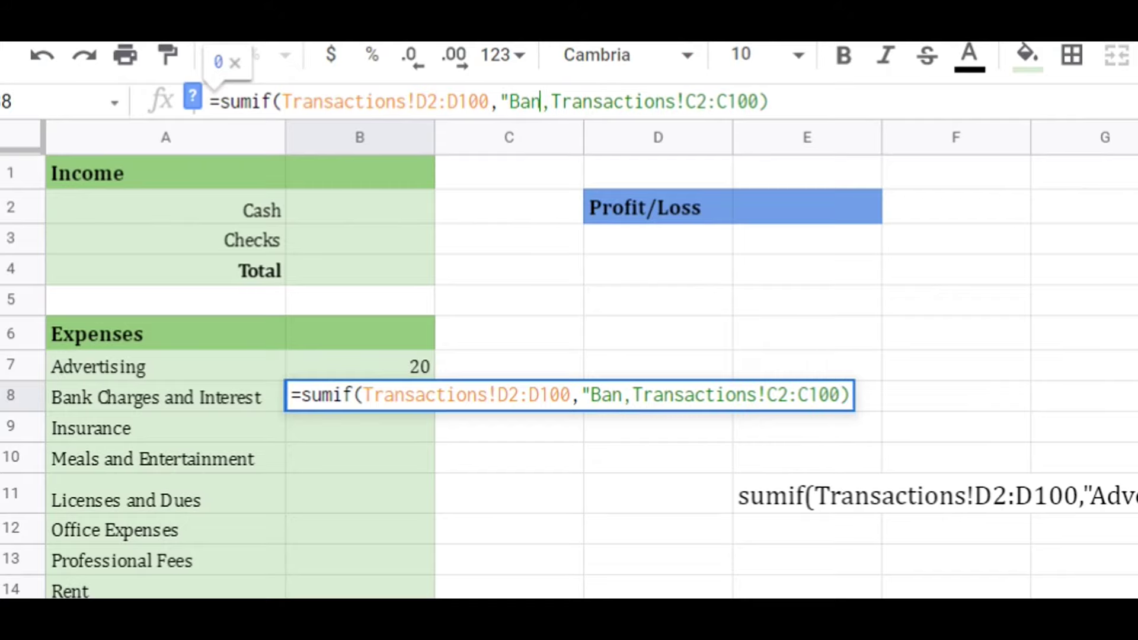
pyautogui.write('es and Inter')
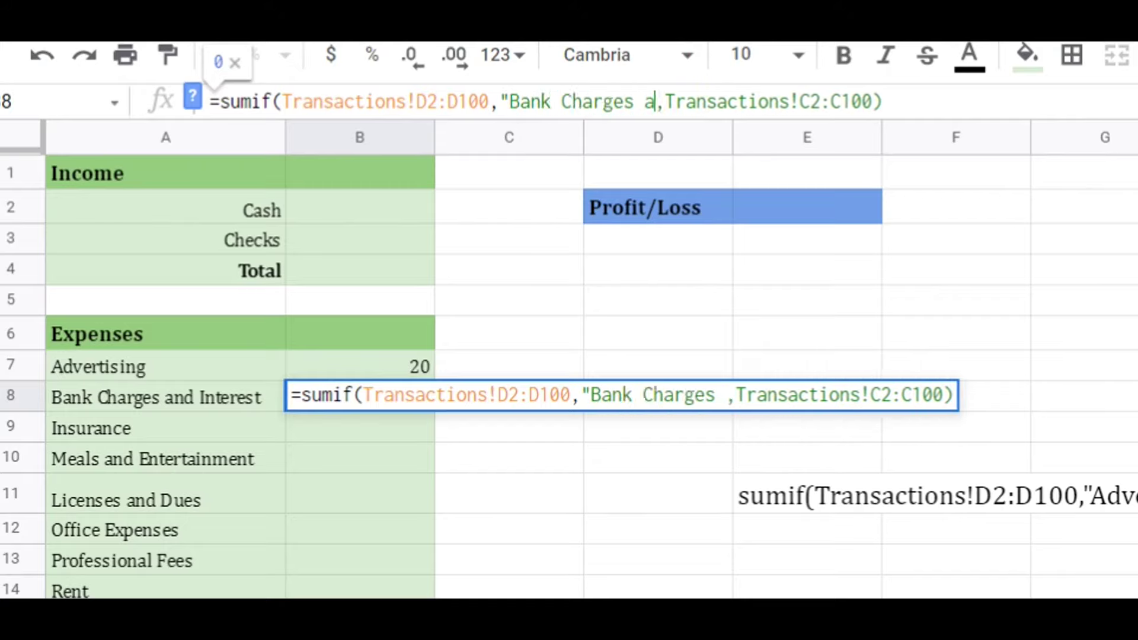
pyautogui.write('est"')
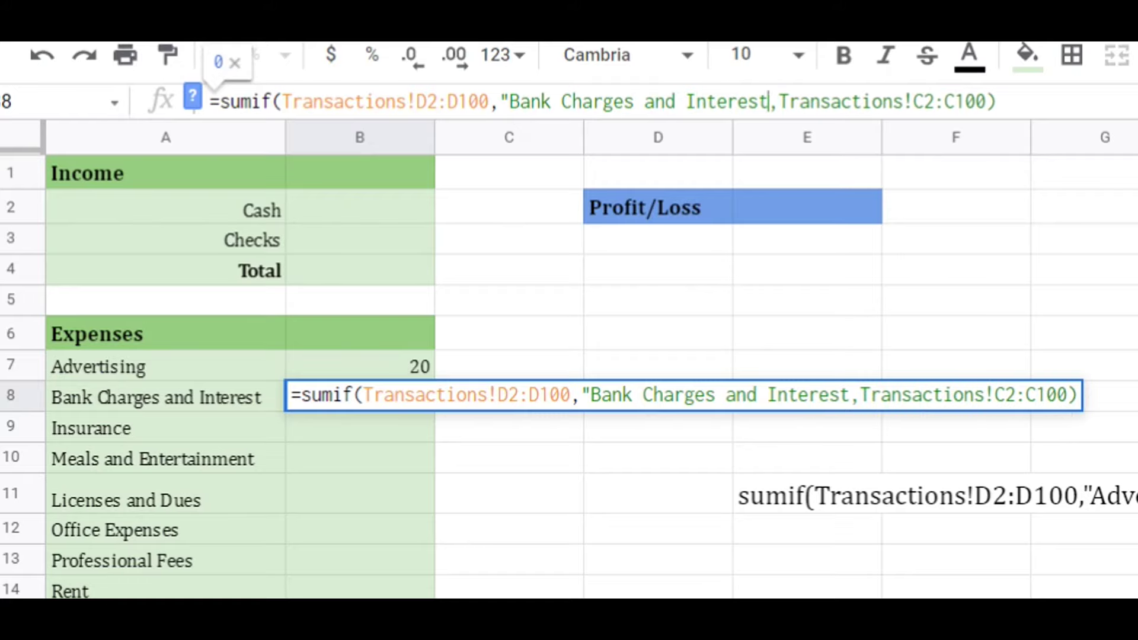
pyautogui.press('Return')
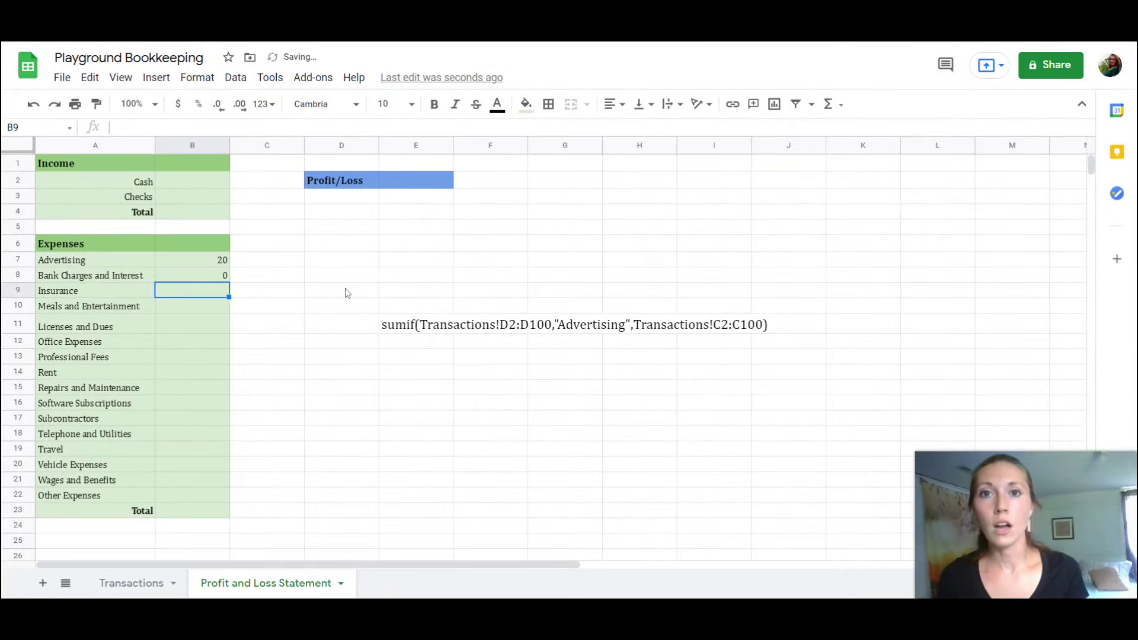
# Step: Enter =sumif(Transactions!D2:D100,"Meals and Entertainment",Transactions!C2:C100) in B10 of the Profit and Loss Statement sheet and reject the suggested autofill
pyautogui.click(133, 583)
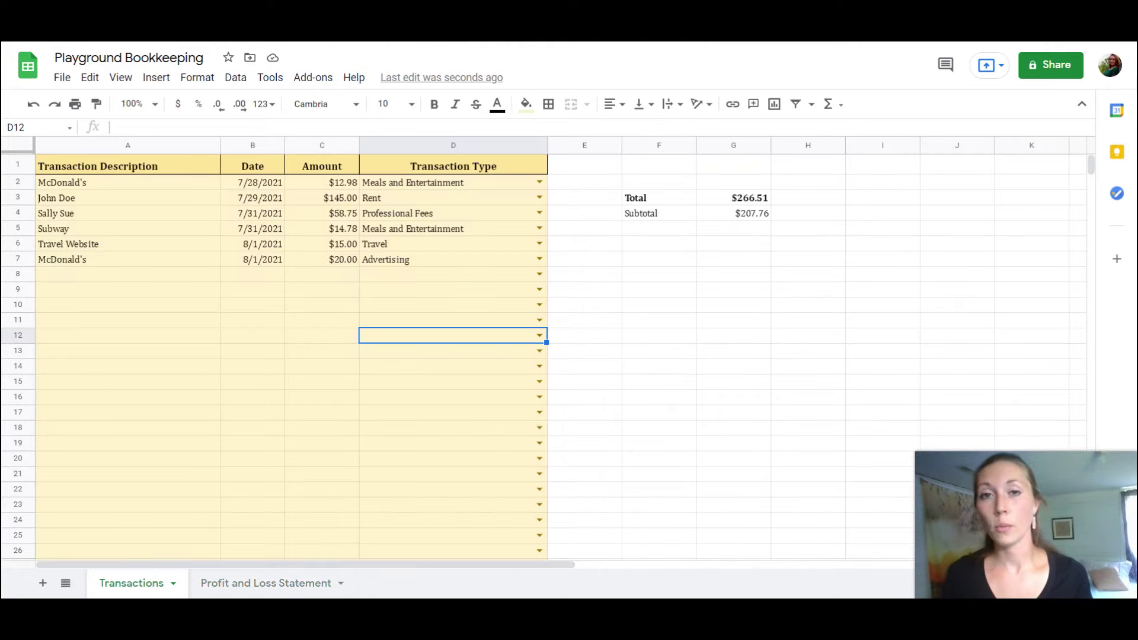
pyautogui.click(232, 582)
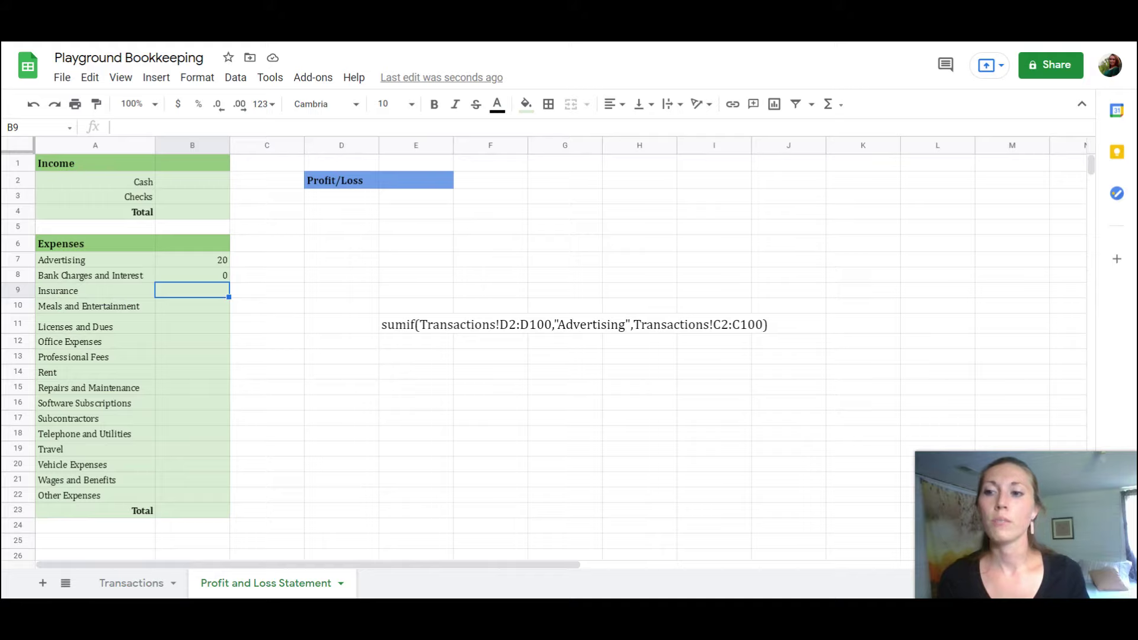
pyautogui.press('Down')
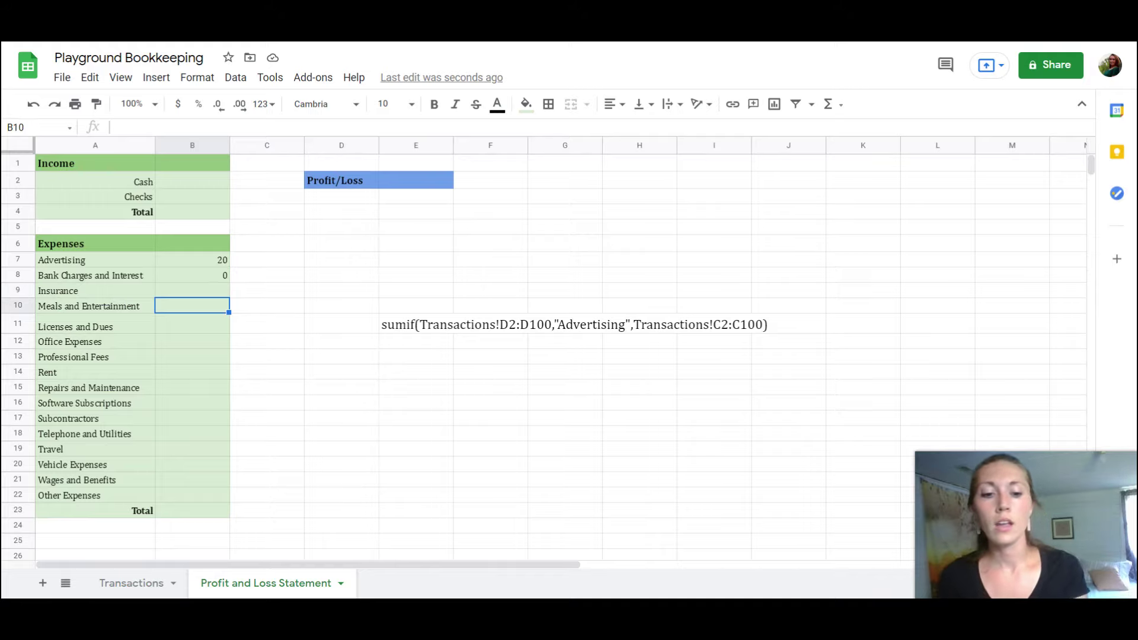
pyautogui.write('=')
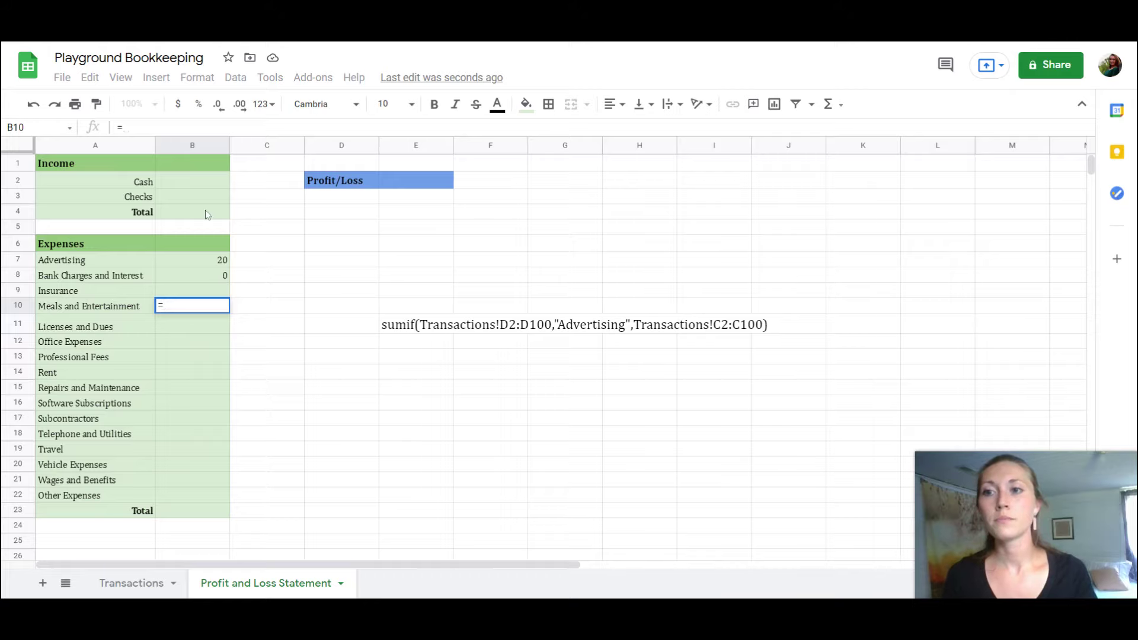
pyautogui.write('sumif(Transactions!D2:D100,"Advertising",Transactions!C2:C100)')
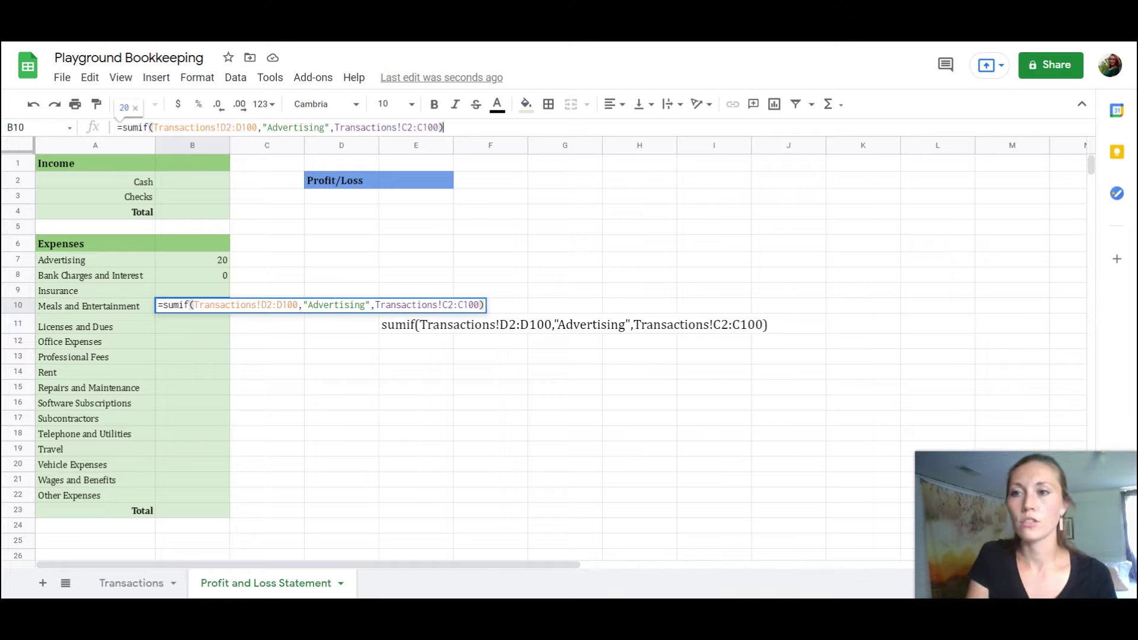
pyautogui.doubleClick(295, 127)
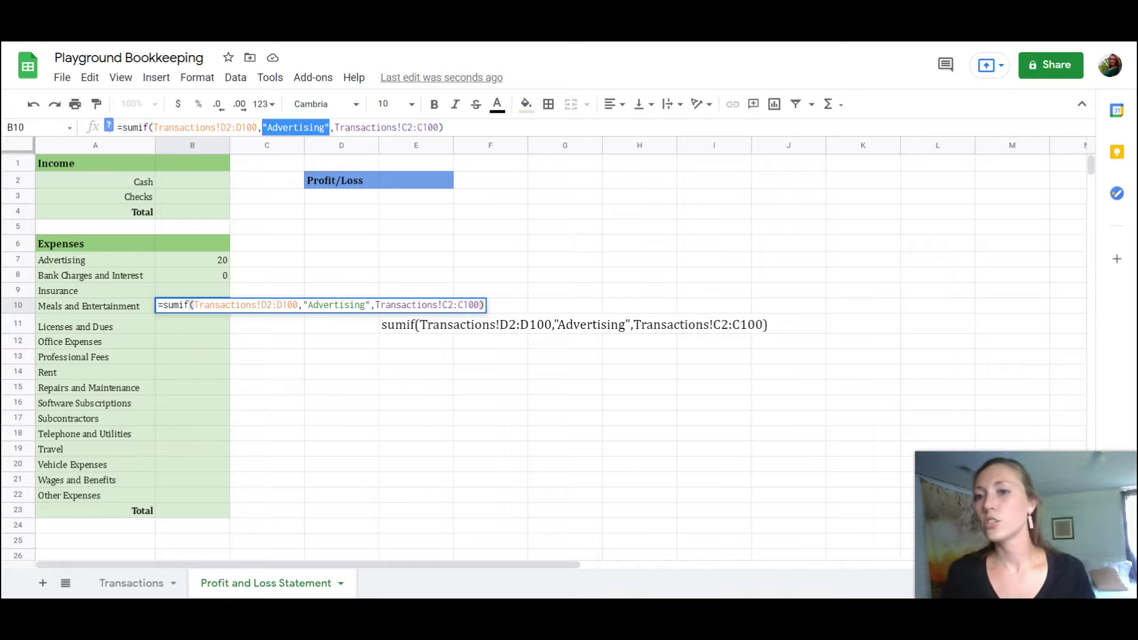
pyautogui.write('"')
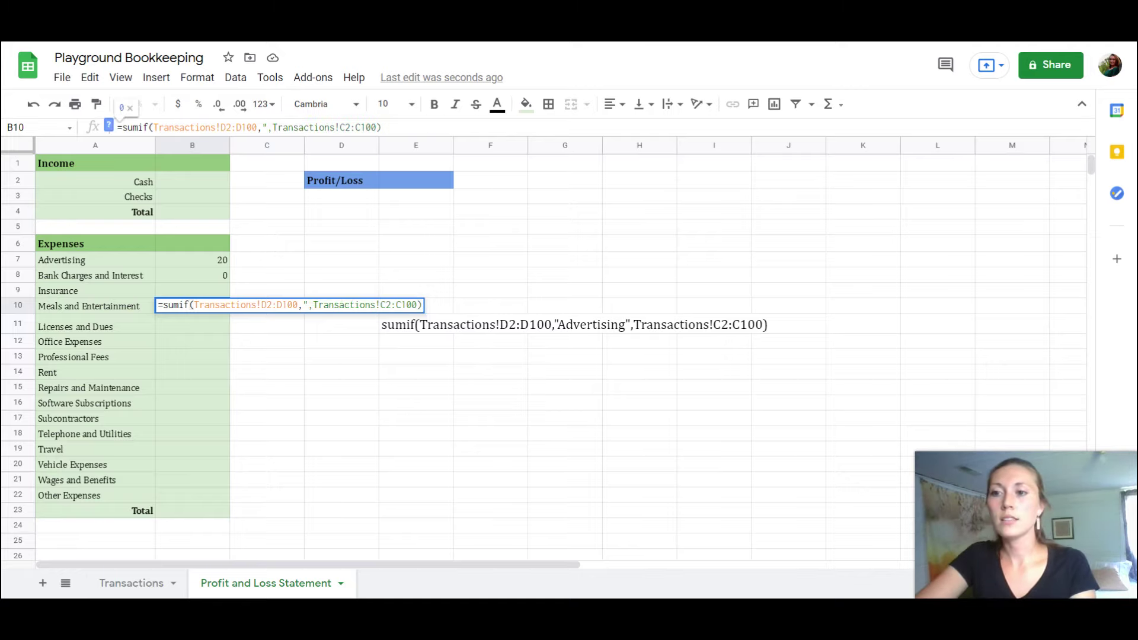
pyautogui.write('Meals and ')
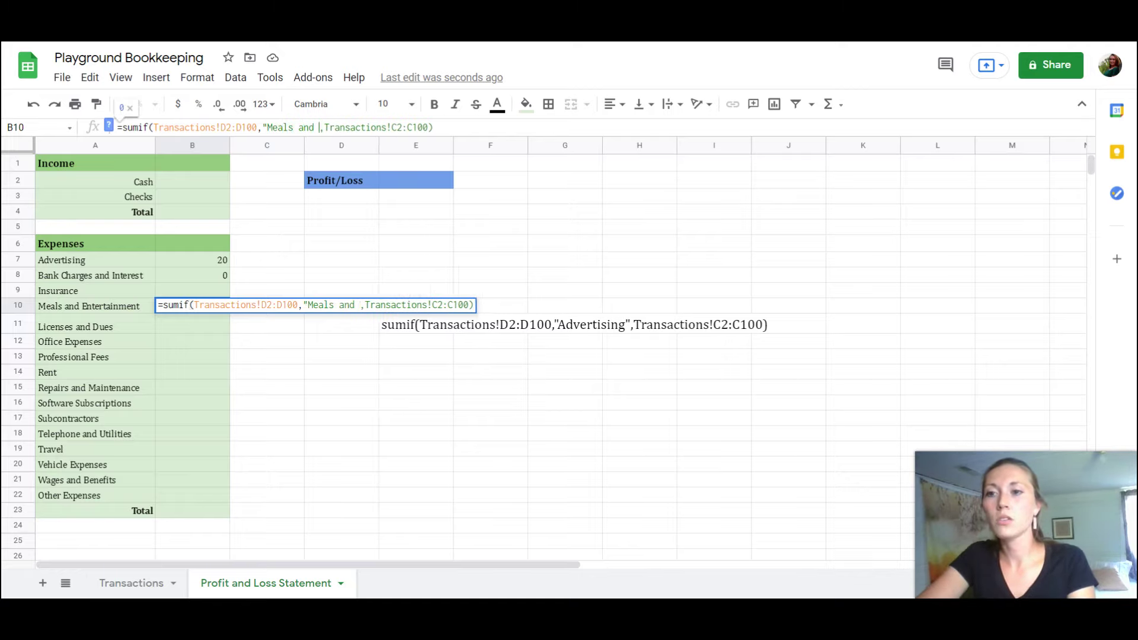
pyautogui.write('Entertain')
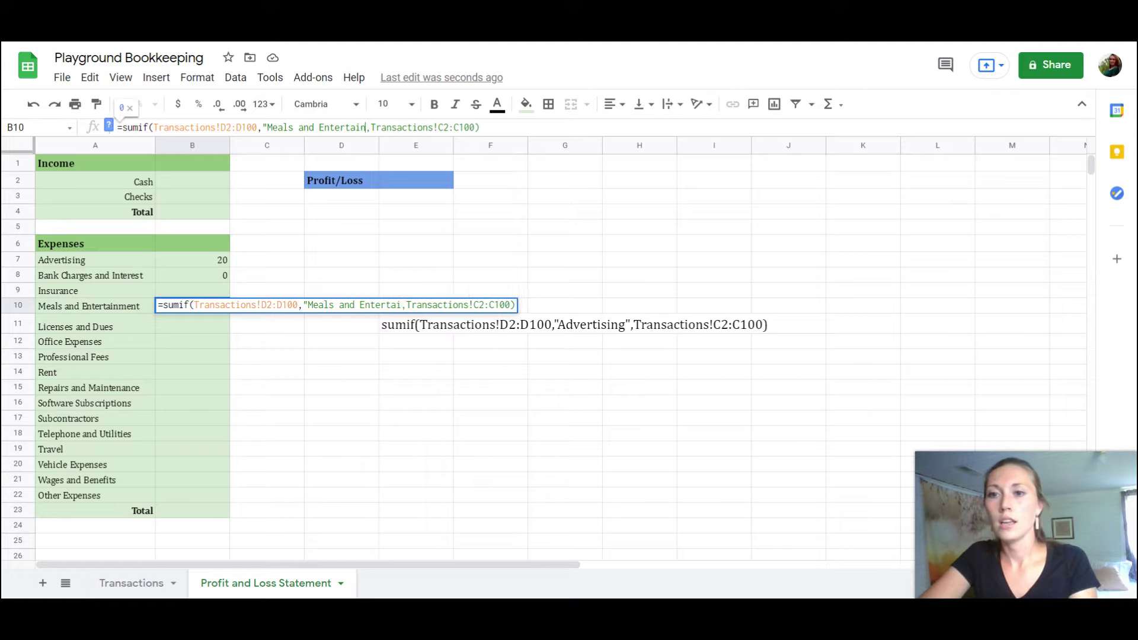
pyautogui.write('ment"')
pyautogui.press('Return')
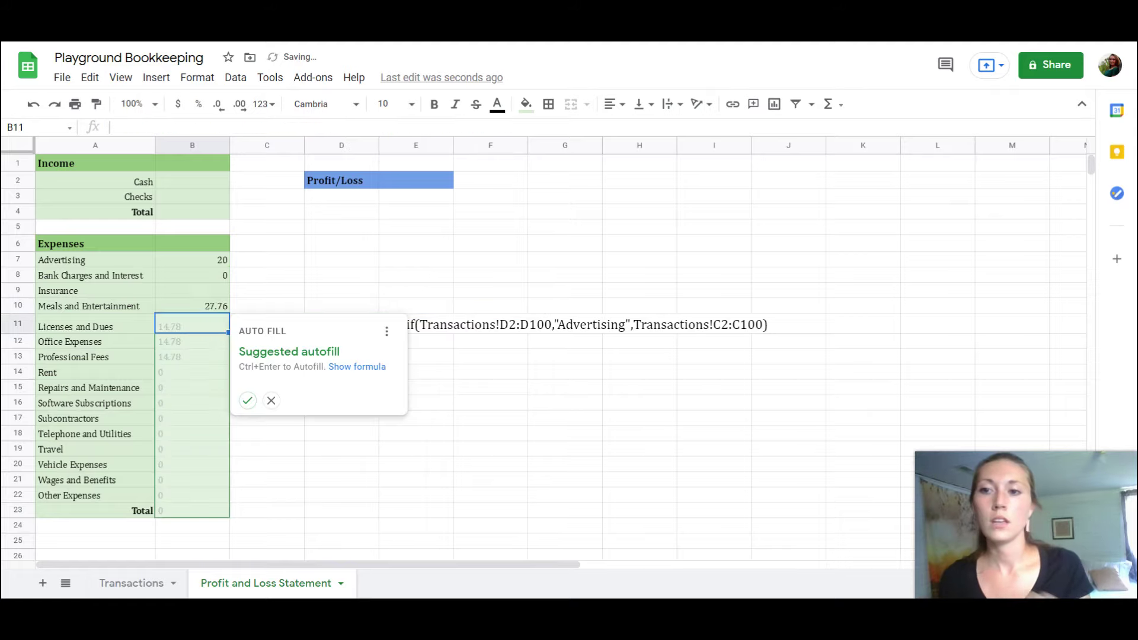
pyautogui.click(273, 403)
pyautogui.click(293, 408)
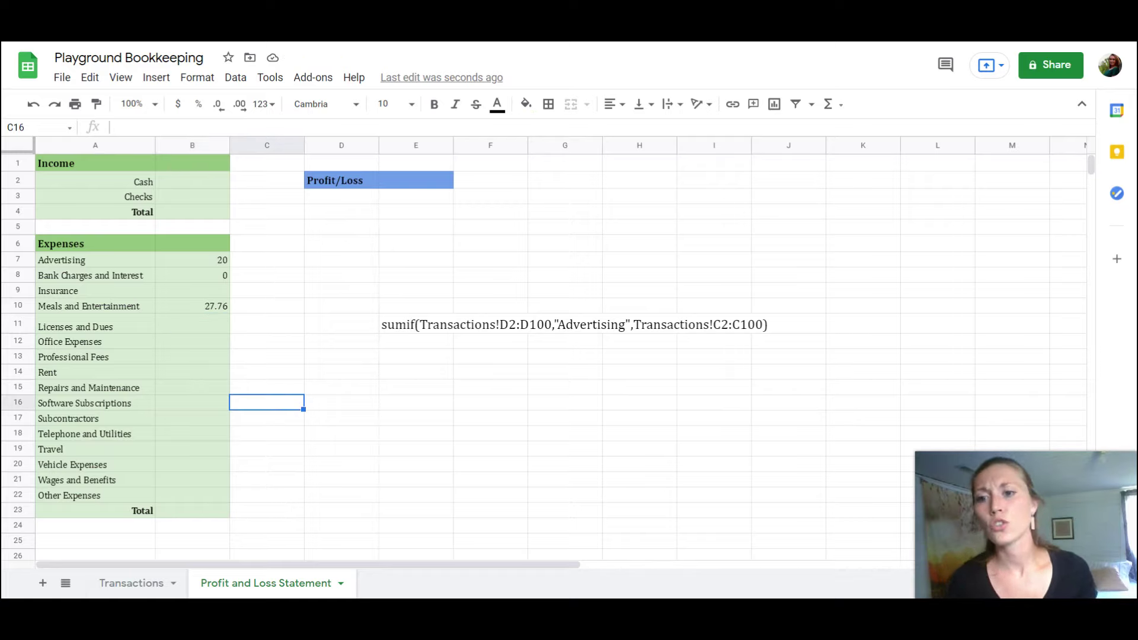
# Step: Enter =C2+C5 in F8 of the Transactions sheet to add the two Meals and Entertainment amounts as a cross-check
pyautogui.click(124, 593)
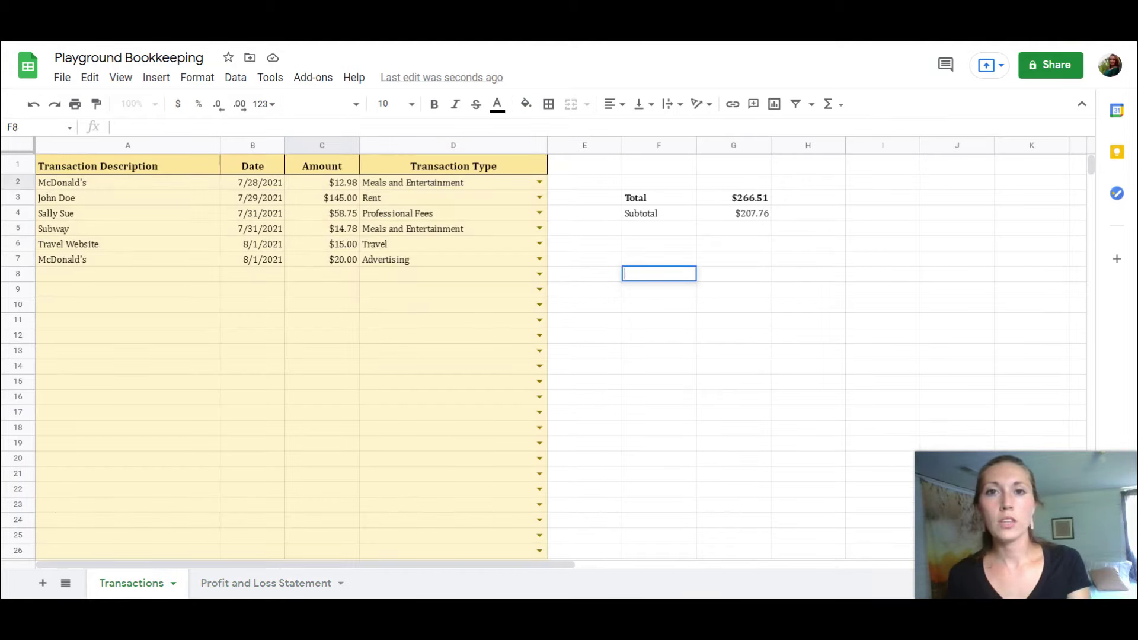
pyautogui.write('=')
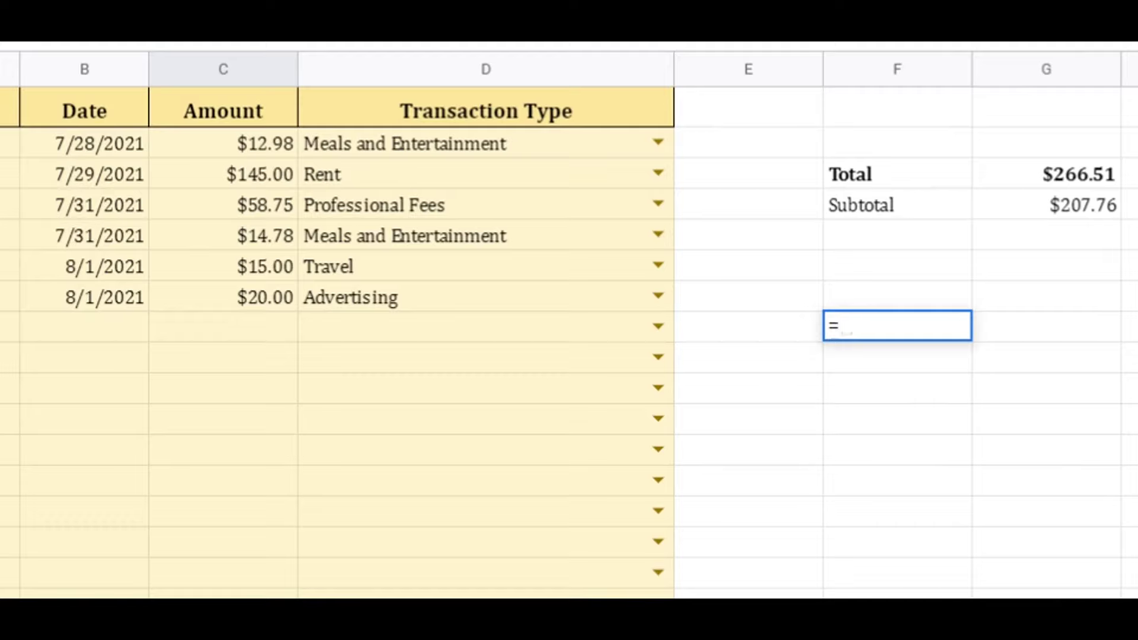
pyautogui.click(275, 148)
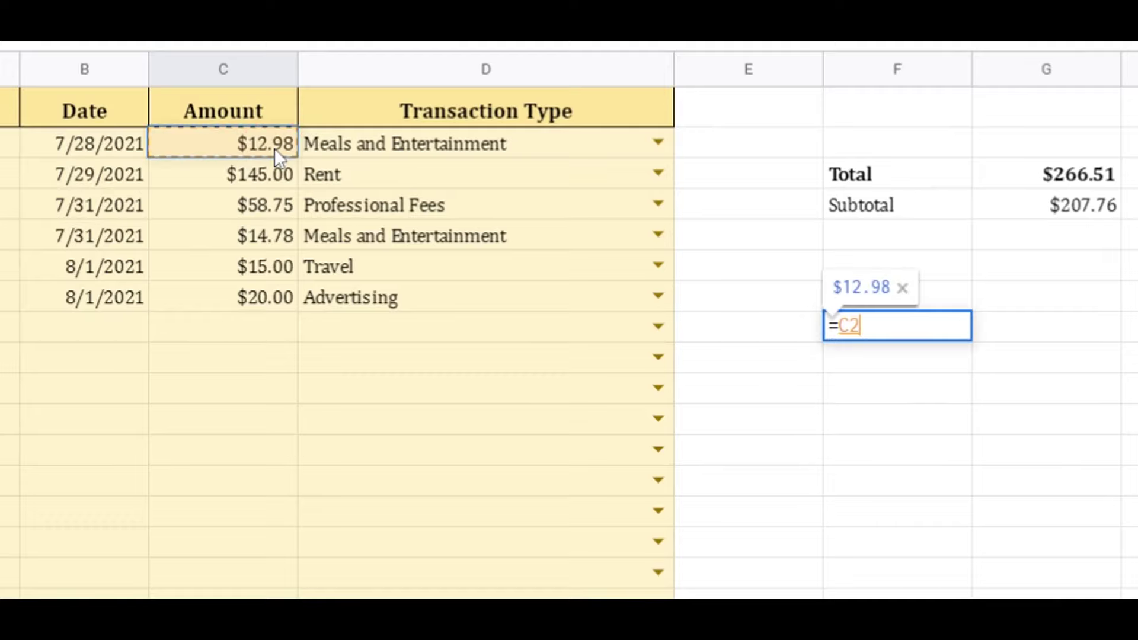
pyautogui.write('+')
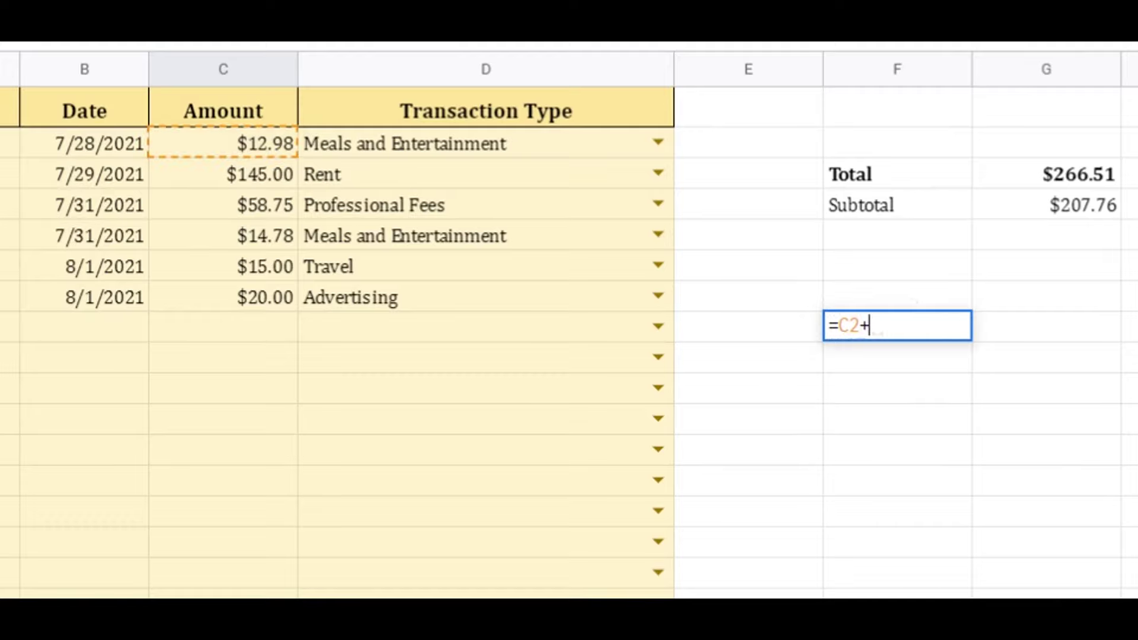
pyautogui.click(268, 233)
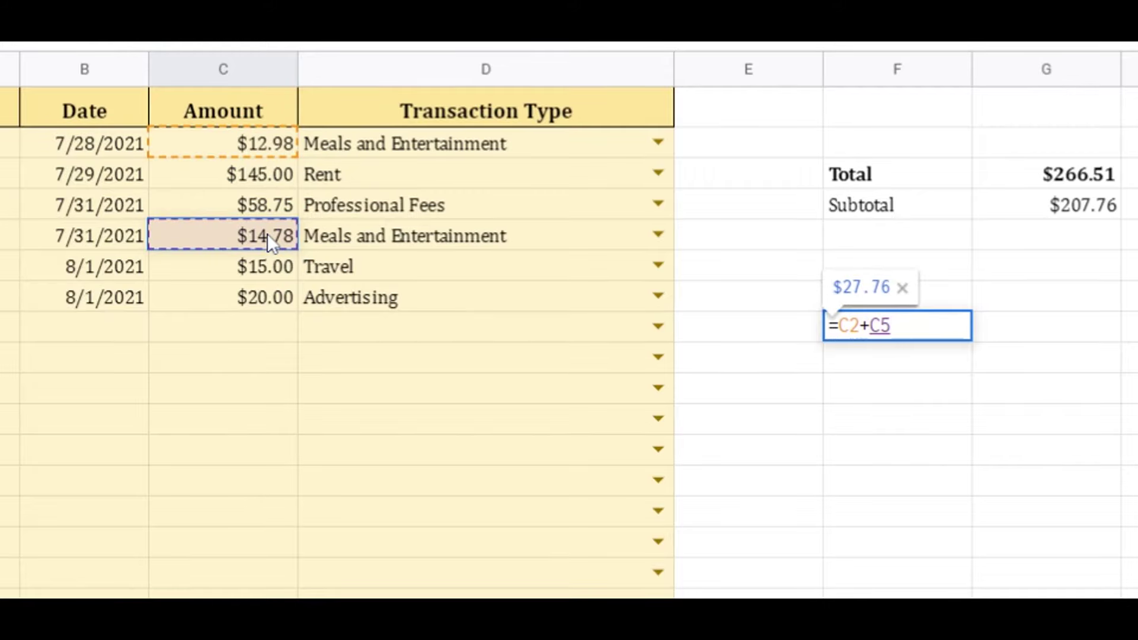
pyautogui.press('Return')
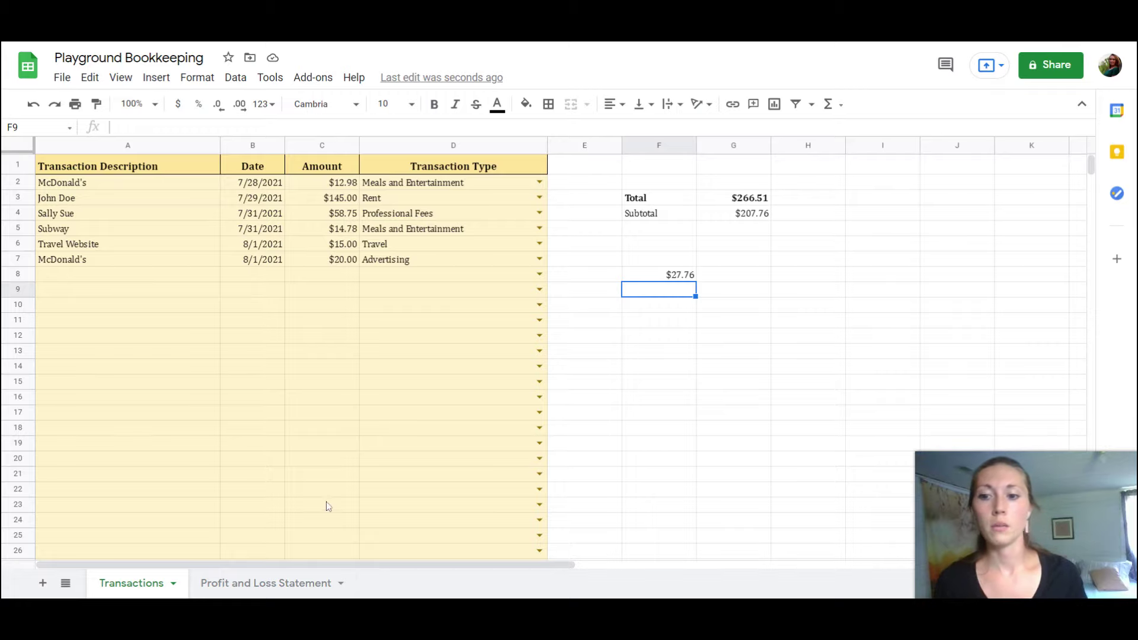
# Step: Format column B of the Profit and Loss Statement sheet as currency
pyautogui.click(274, 592)
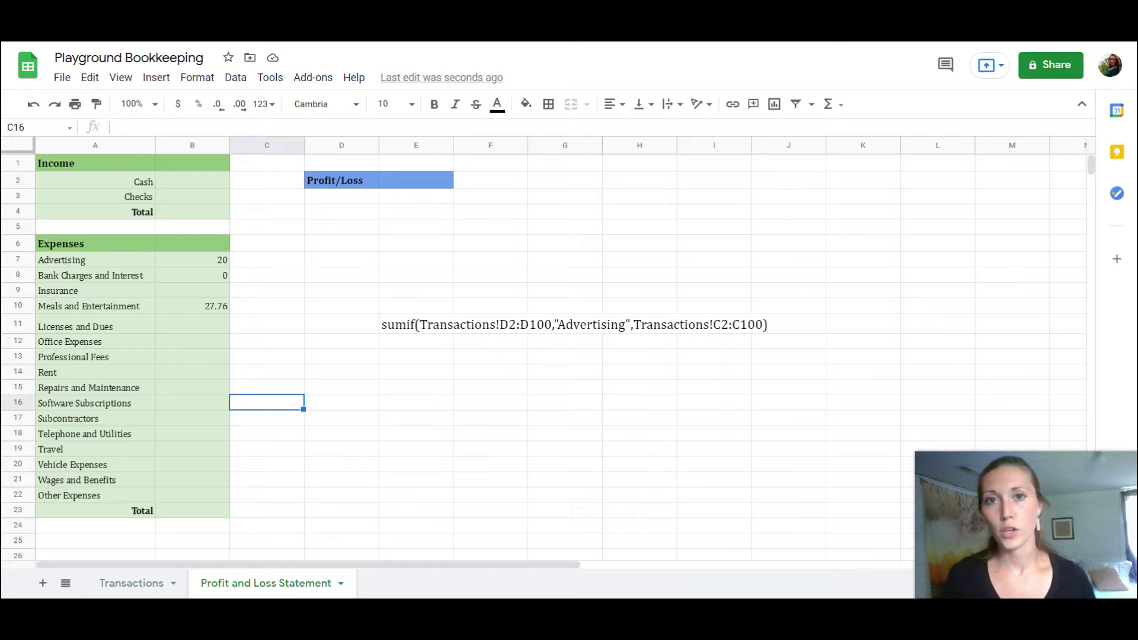
pyautogui.click(192, 149)
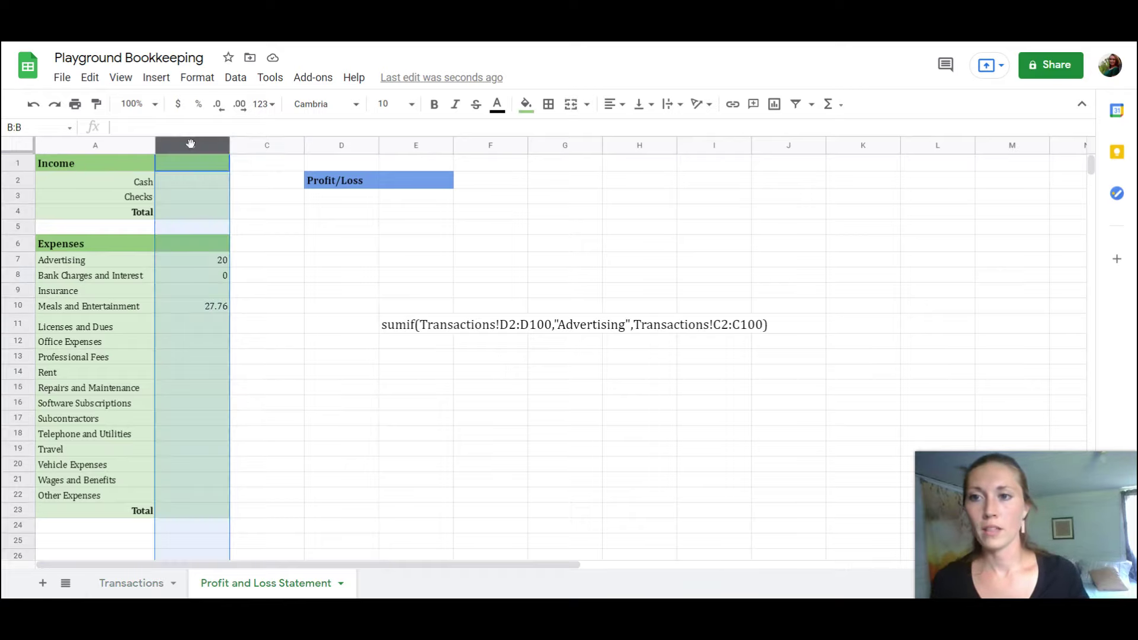
pyautogui.click(177, 104)
pyautogui.click(268, 306)
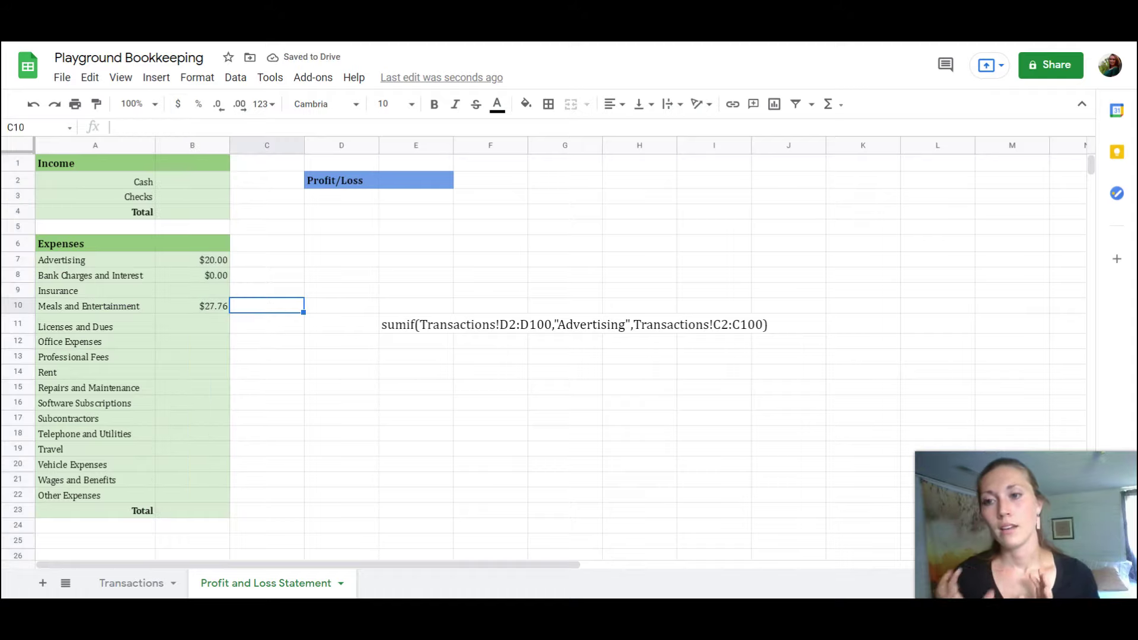
# Step: Enter =sum(B7:B22) in B23 of the Profit and Loss Statement sheet to total the expenses
pyautogui.click(176, 515)
pyautogui.write('=')
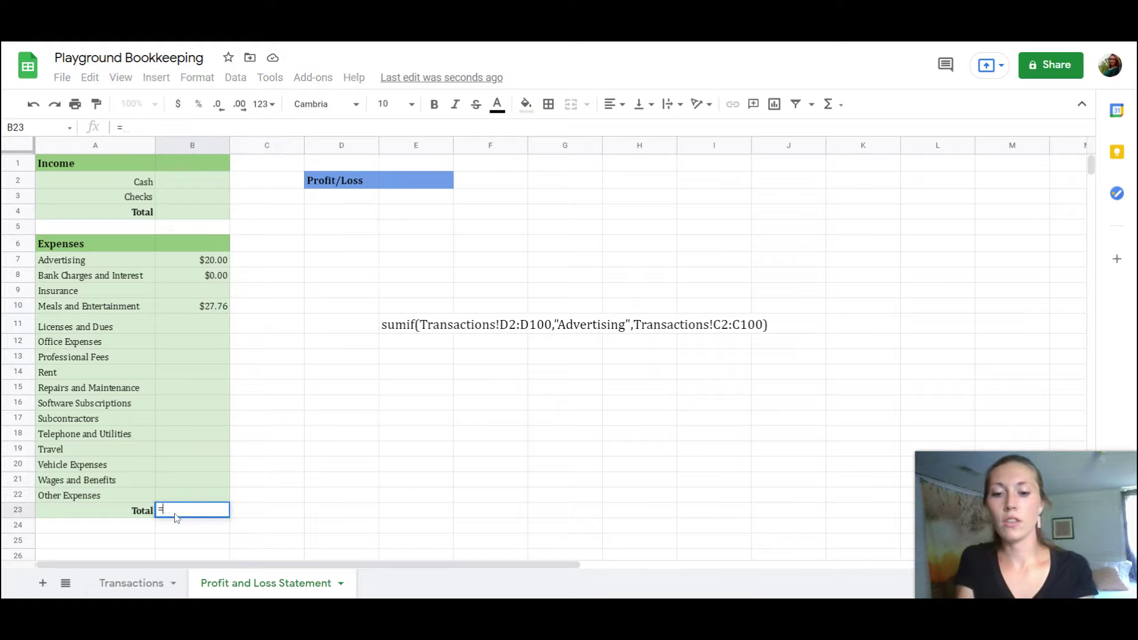
pyautogui.write('sum(')
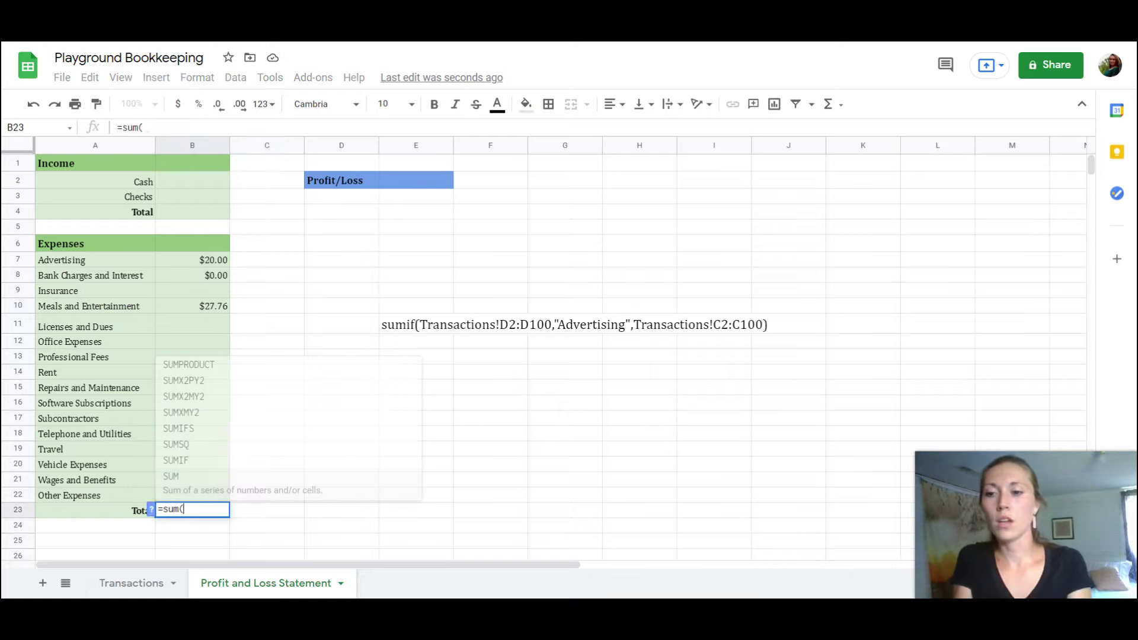
pyautogui.moveTo(185, 261); pyautogui.dragTo(191, 496)
pyautogui.write(')')
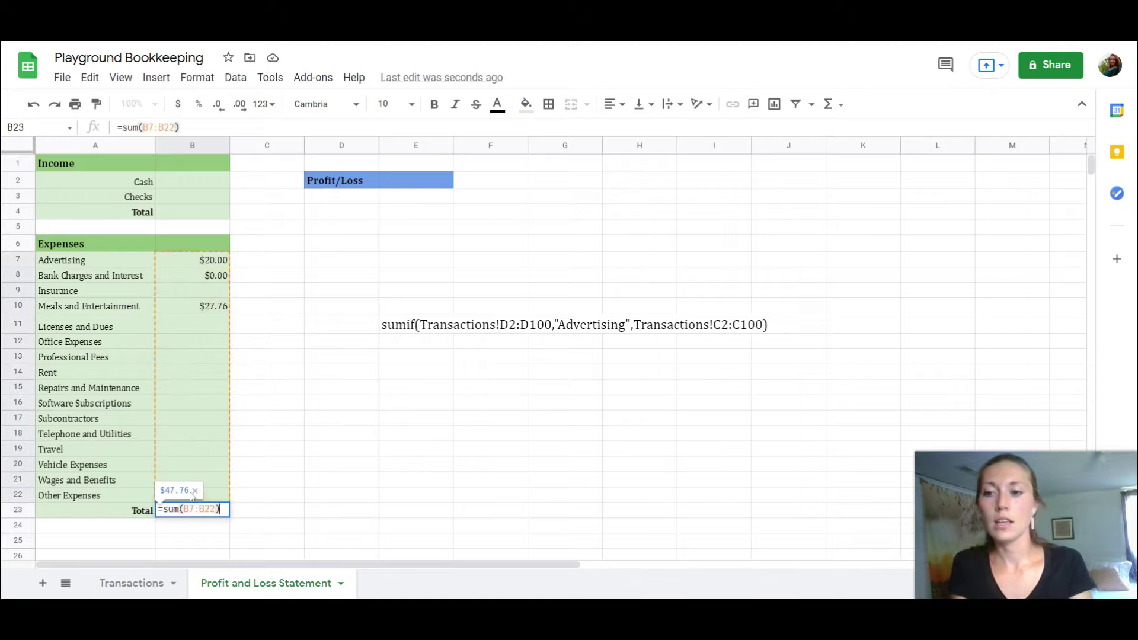
pyautogui.press('Return')
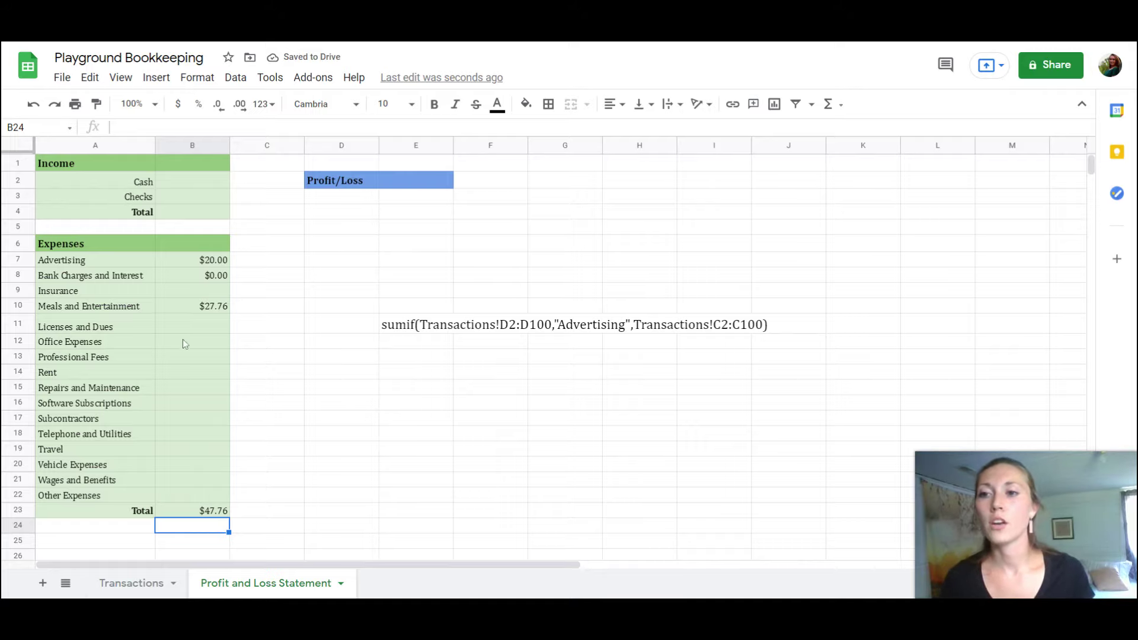
# Step: Enter sample income of 500 for Cash in B2 and 1420 for Checks in B3
pyautogui.click(181, 188)
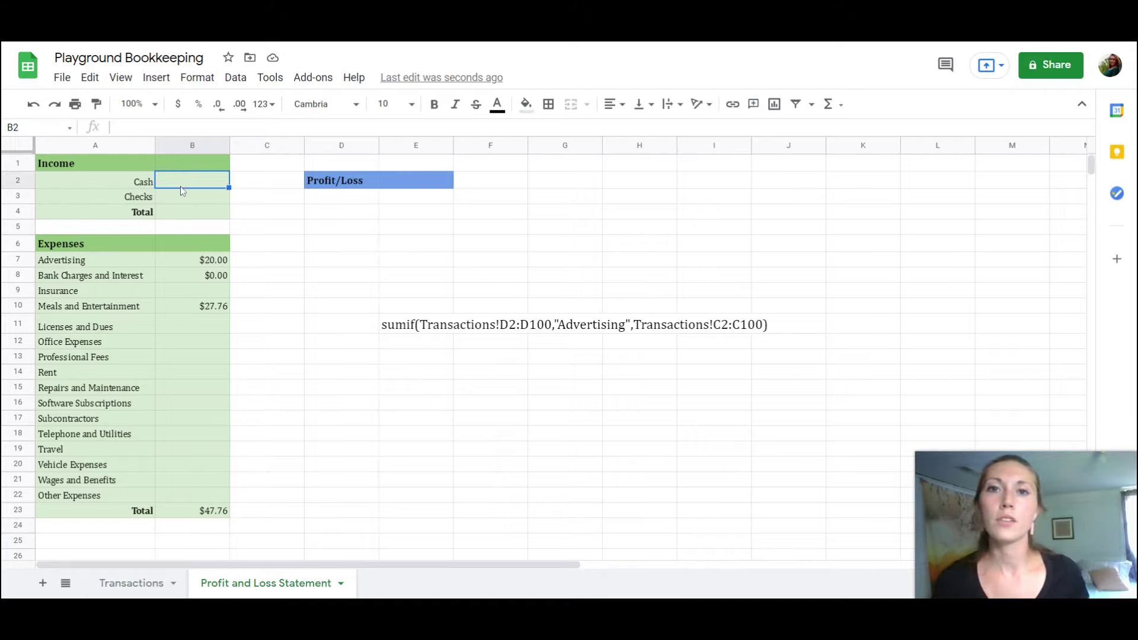
pyautogui.write('500')
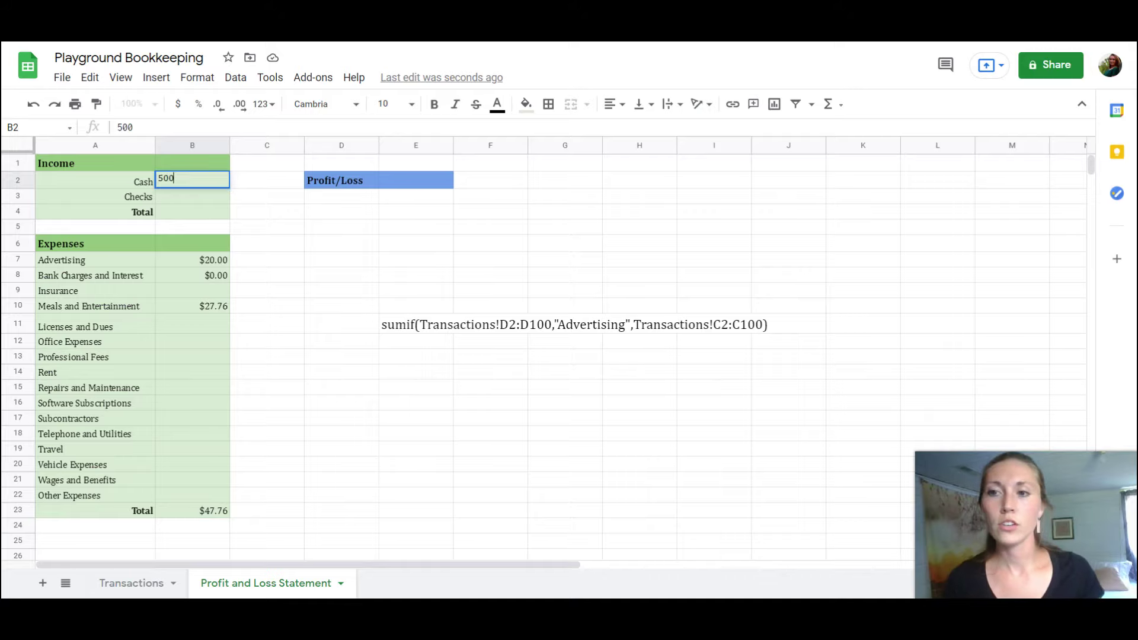
pyautogui.press('Return')
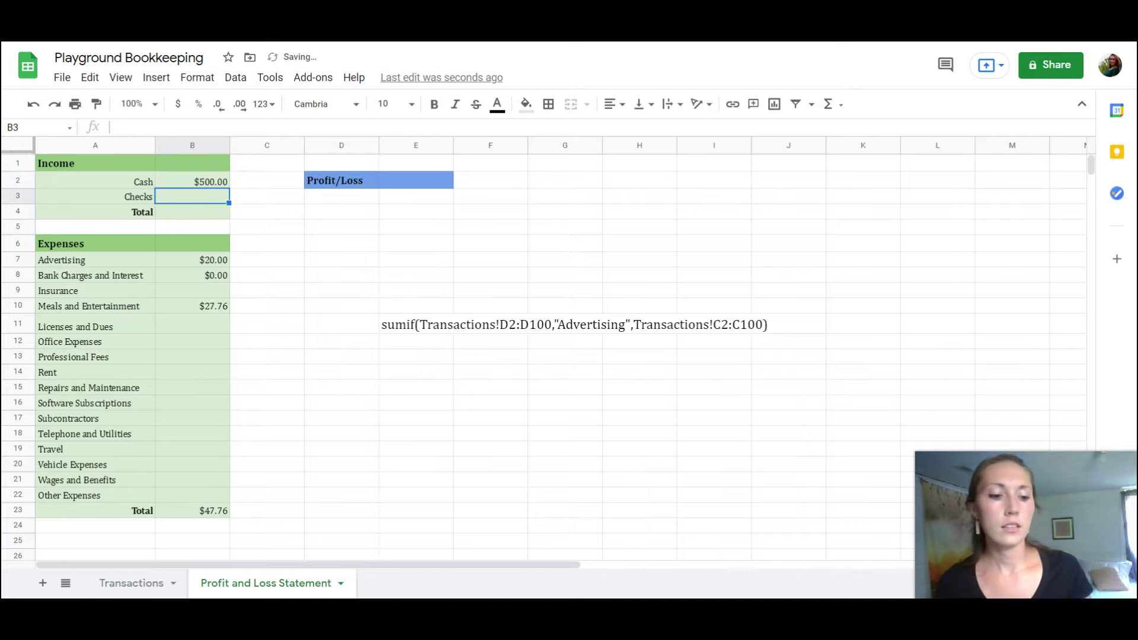
pyautogui.write('1420')
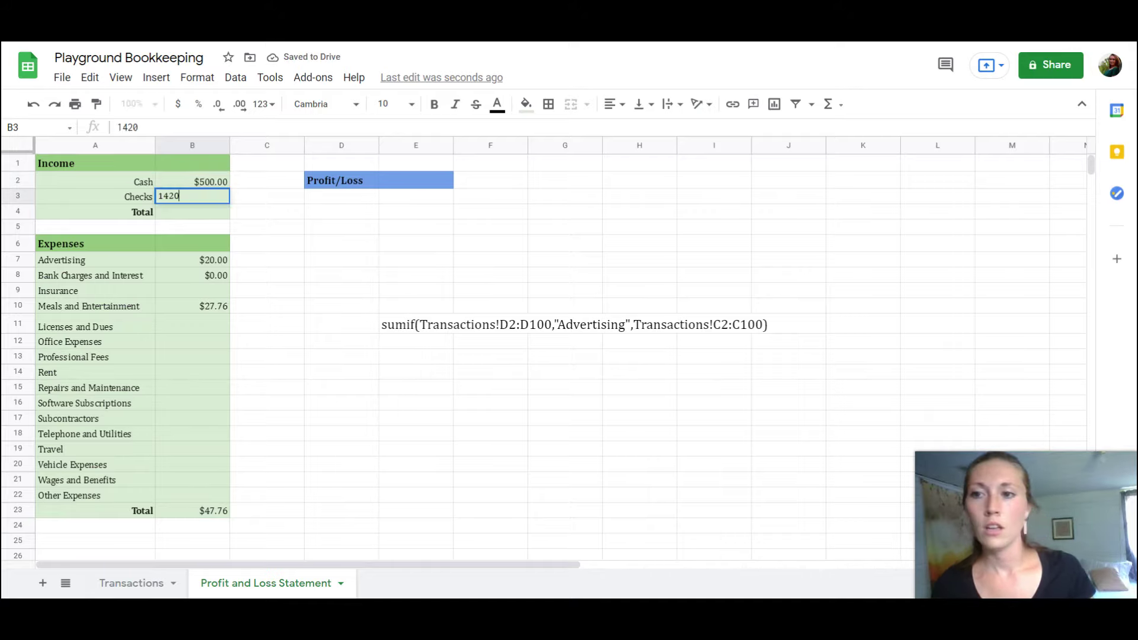
pyautogui.press('Return')
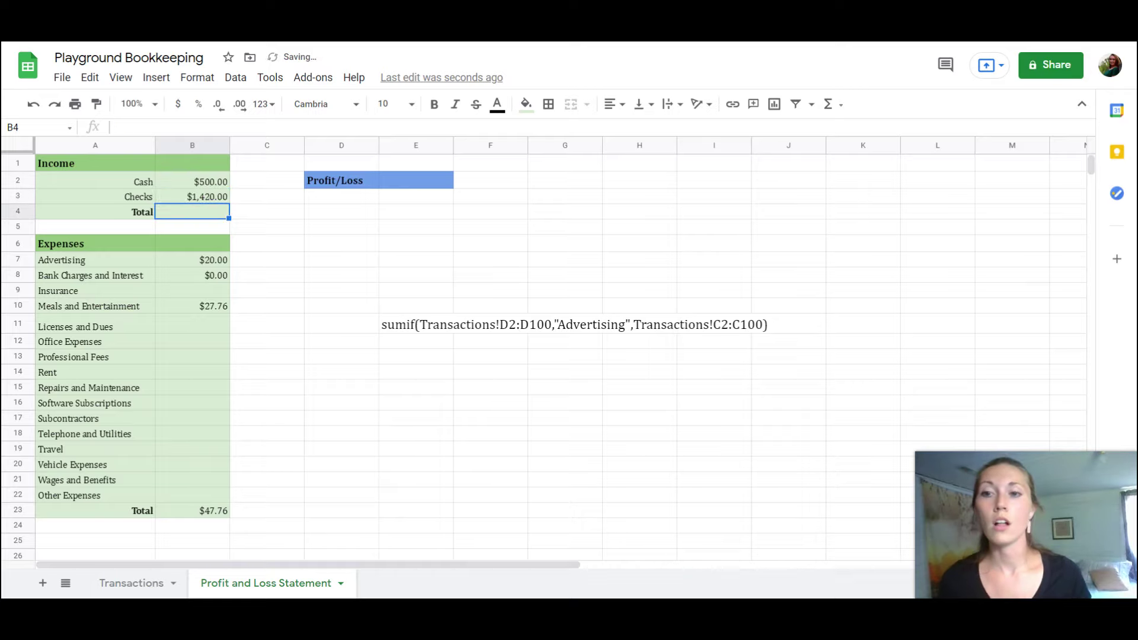
# Step: Enter =sum(B2:B3) in B4 to total the cash and check income
pyautogui.write('=')
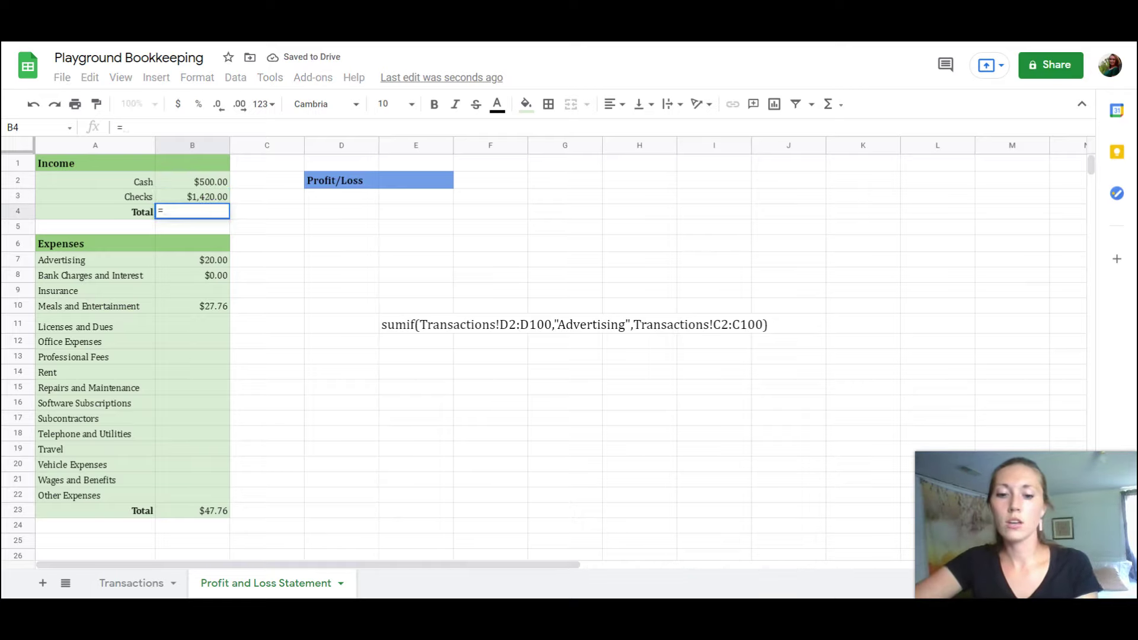
pyautogui.write('sum(')
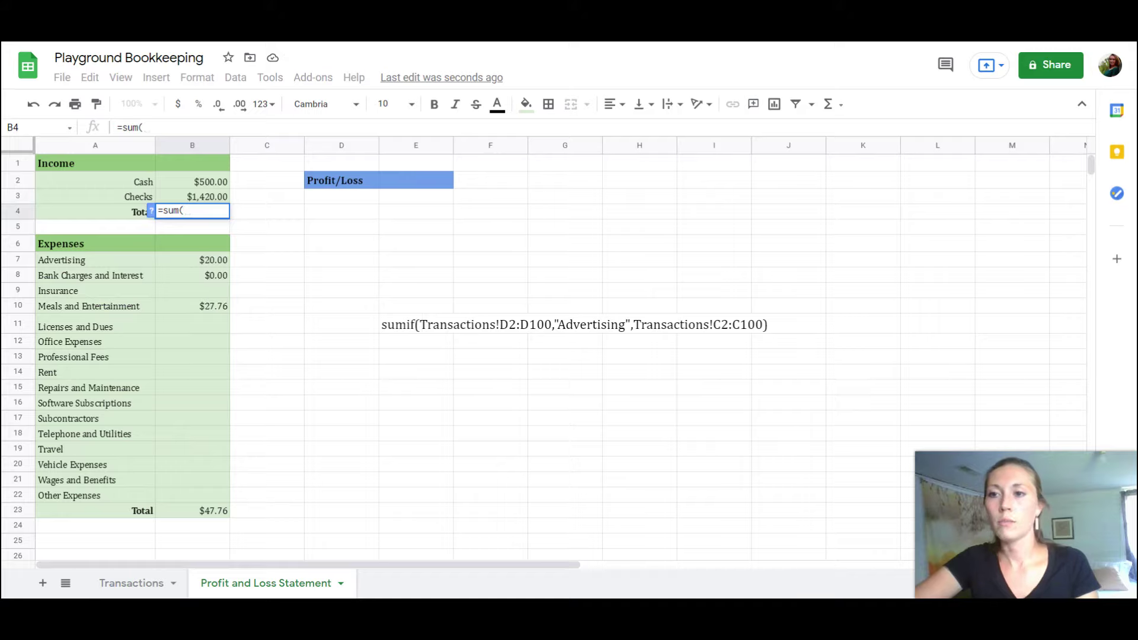
pyautogui.moveTo(183, 183); pyautogui.dragTo(184, 198)
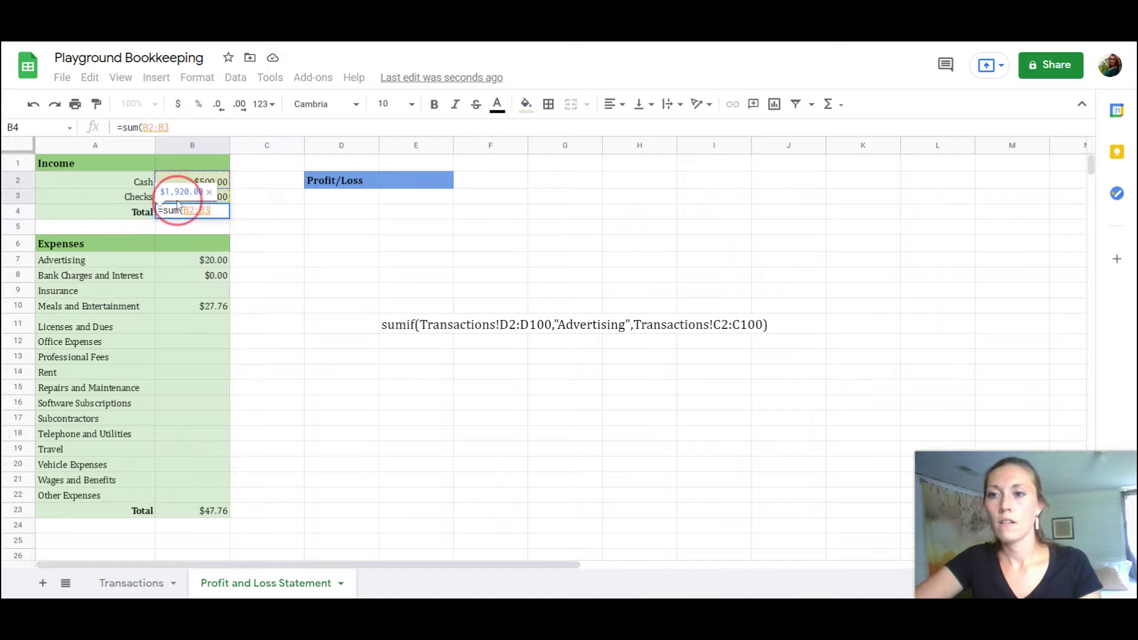
pyautogui.press('Return')
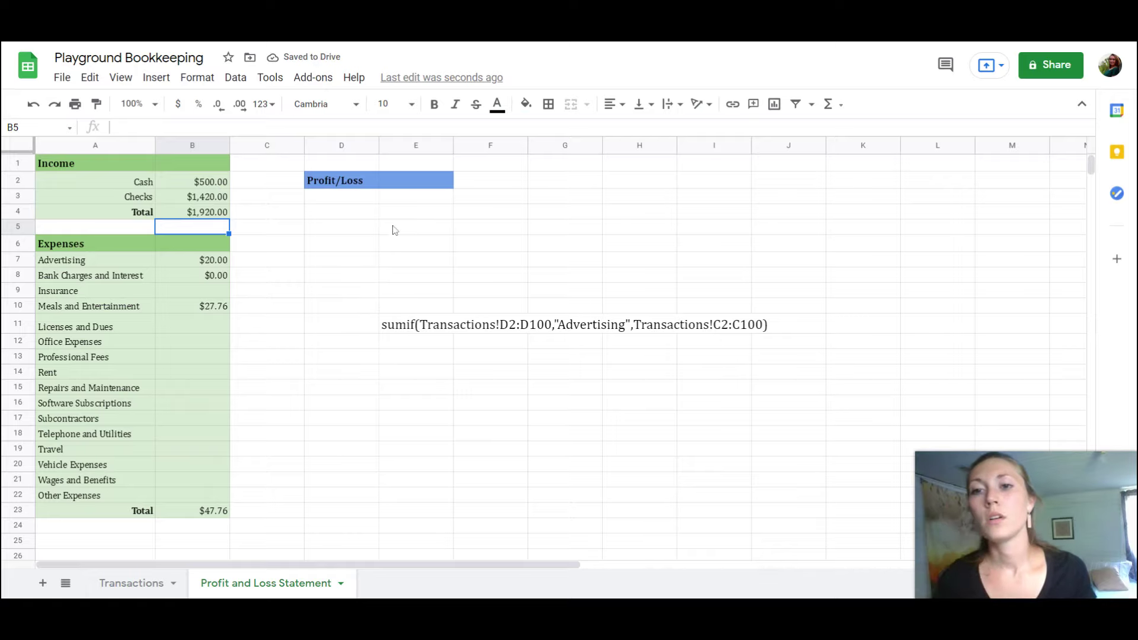
# Step: Enter =B4-B23 in the Profit/Loss cell E2 to subtract total expenses from total income
pyautogui.click(399, 187)
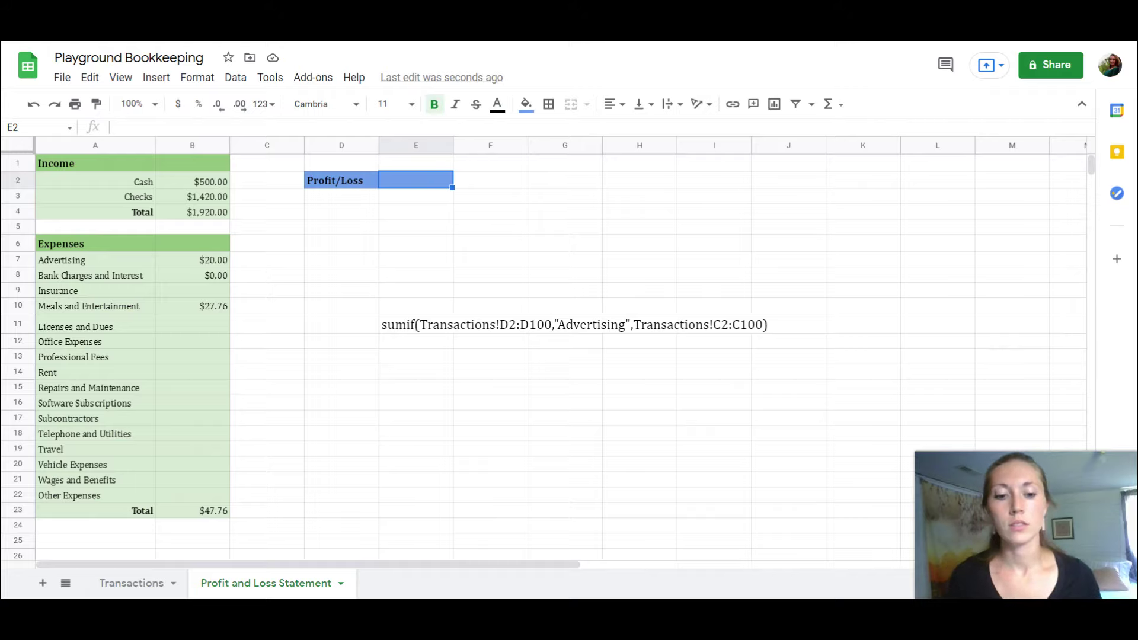
pyautogui.write('=')
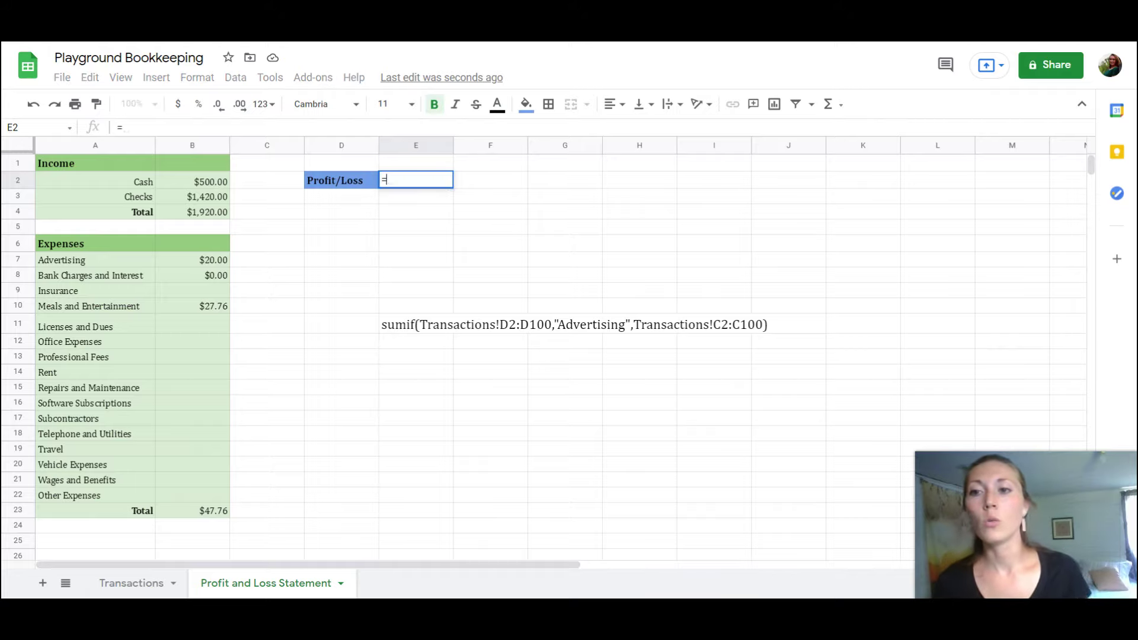
pyautogui.click(214, 212)
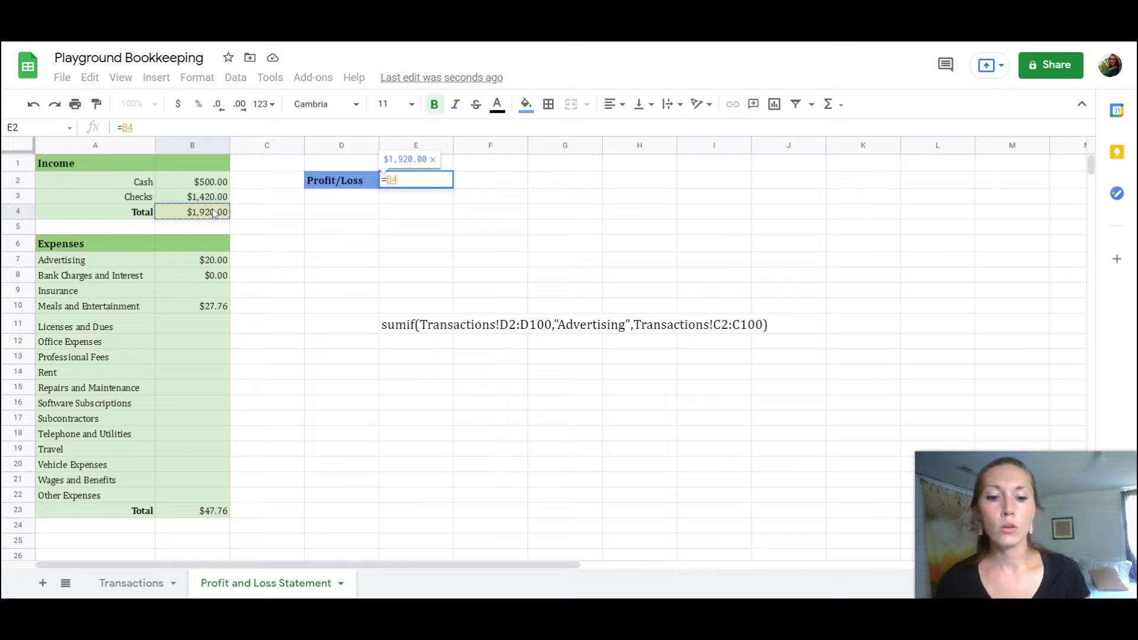
pyautogui.write('-')
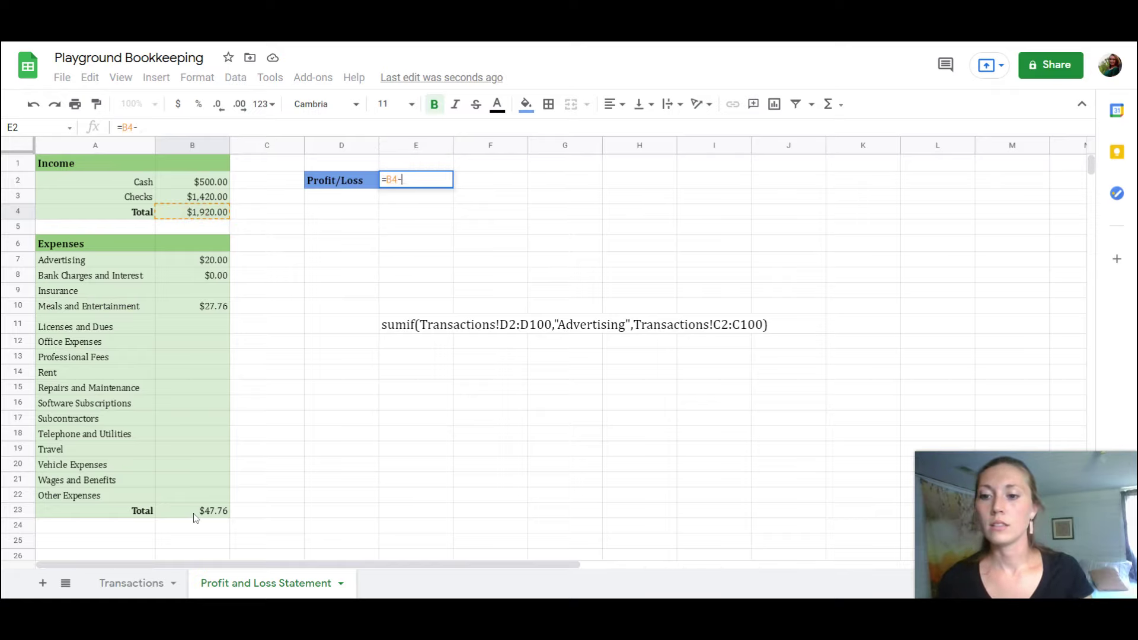
pyautogui.click(193, 514)
pyautogui.press('Return')
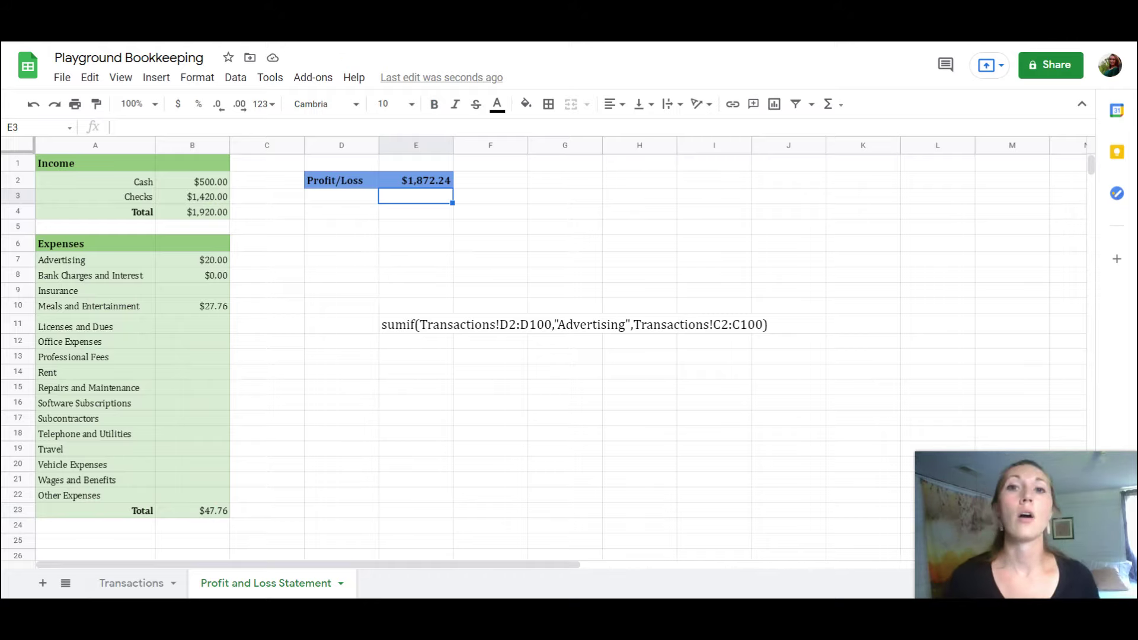
# Step: Look over the unfilled expense categories in column B and switch to the Transactions sheet
pyautogui.moveTo(217, 324); pyautogui.dragTo(211, 466)
pyautogui.click(212, 469)
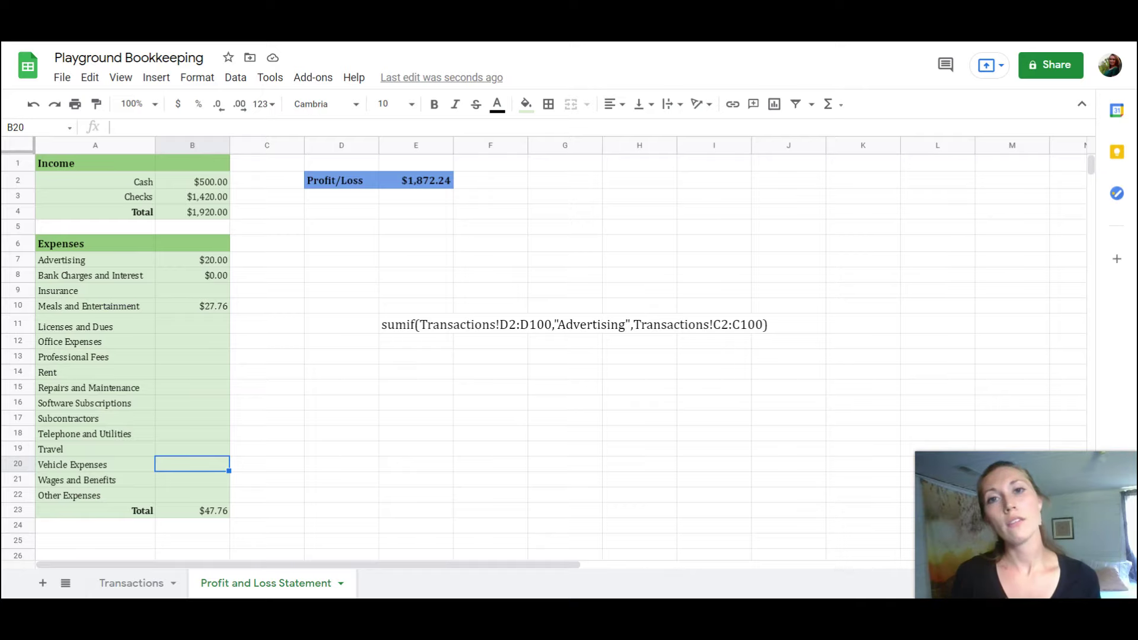
pyautogui.click(110, 592)
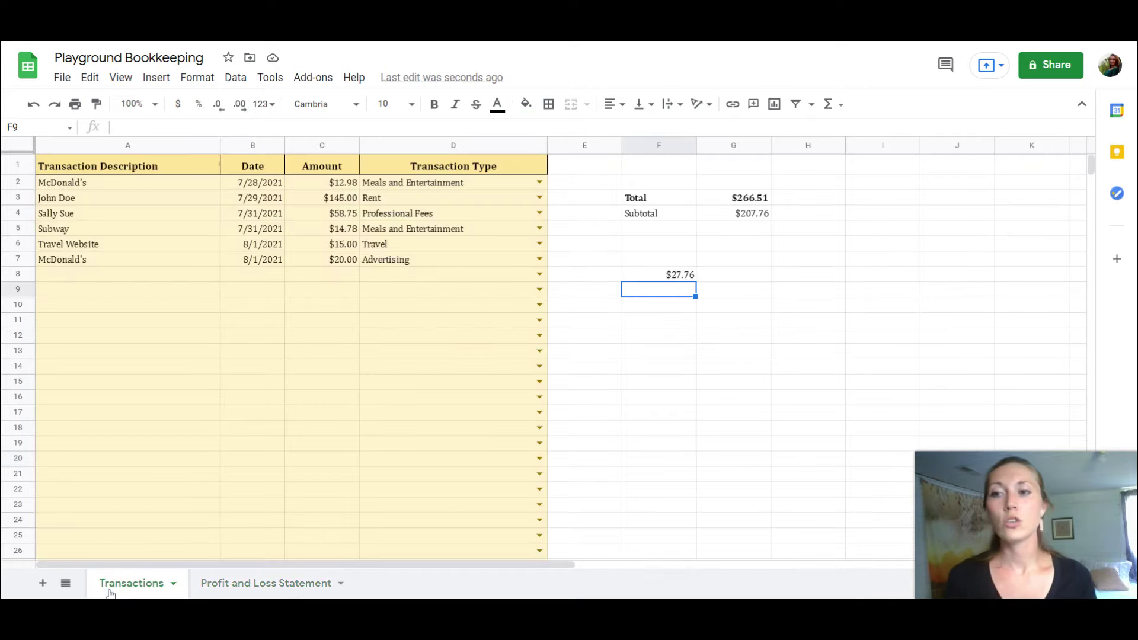